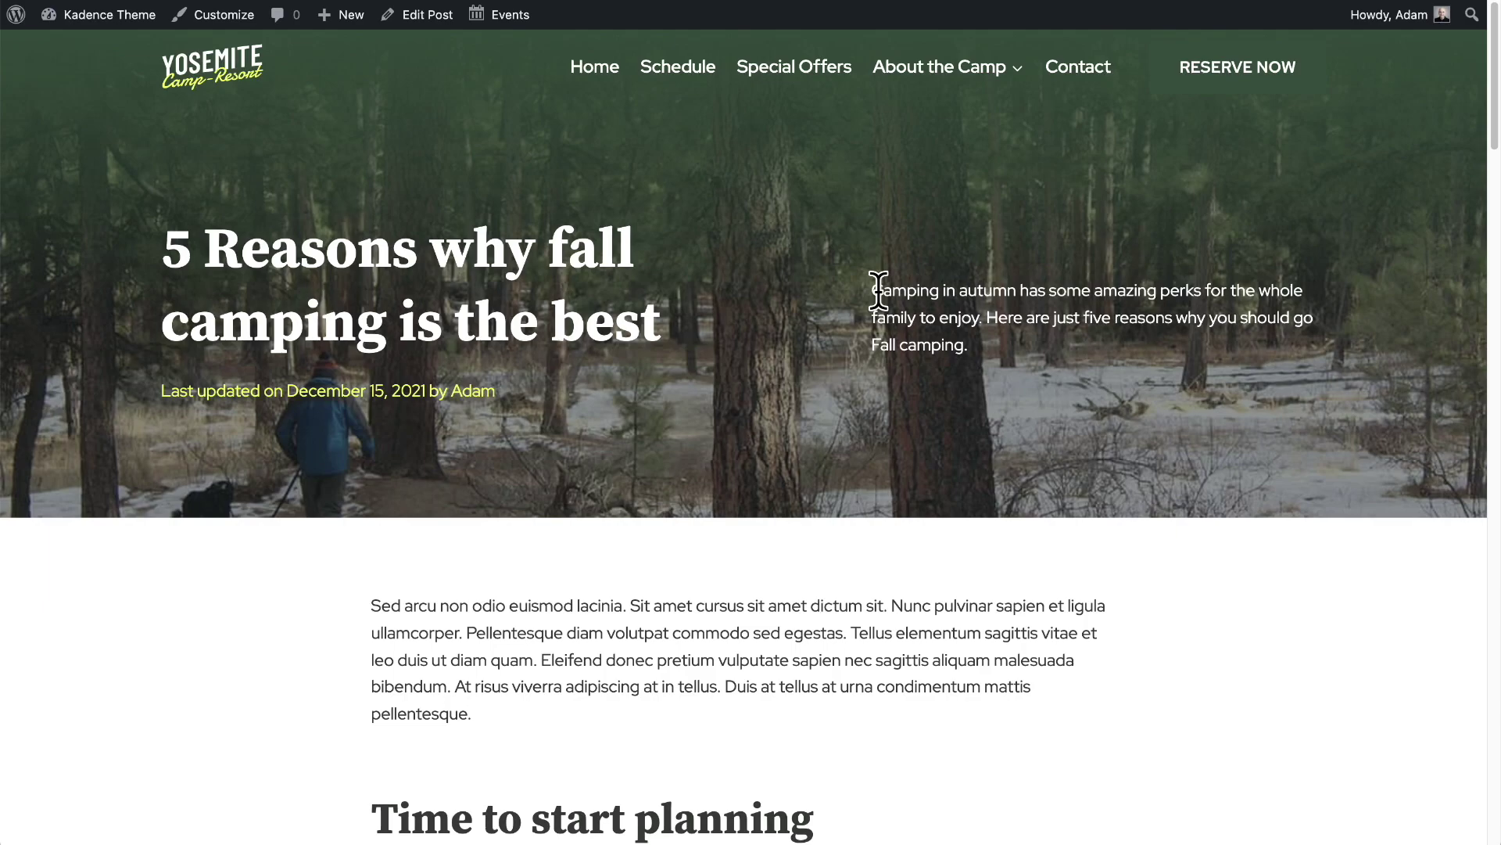
left_click_drag(878, 291, 993, 349)
left_click(1004, 298)
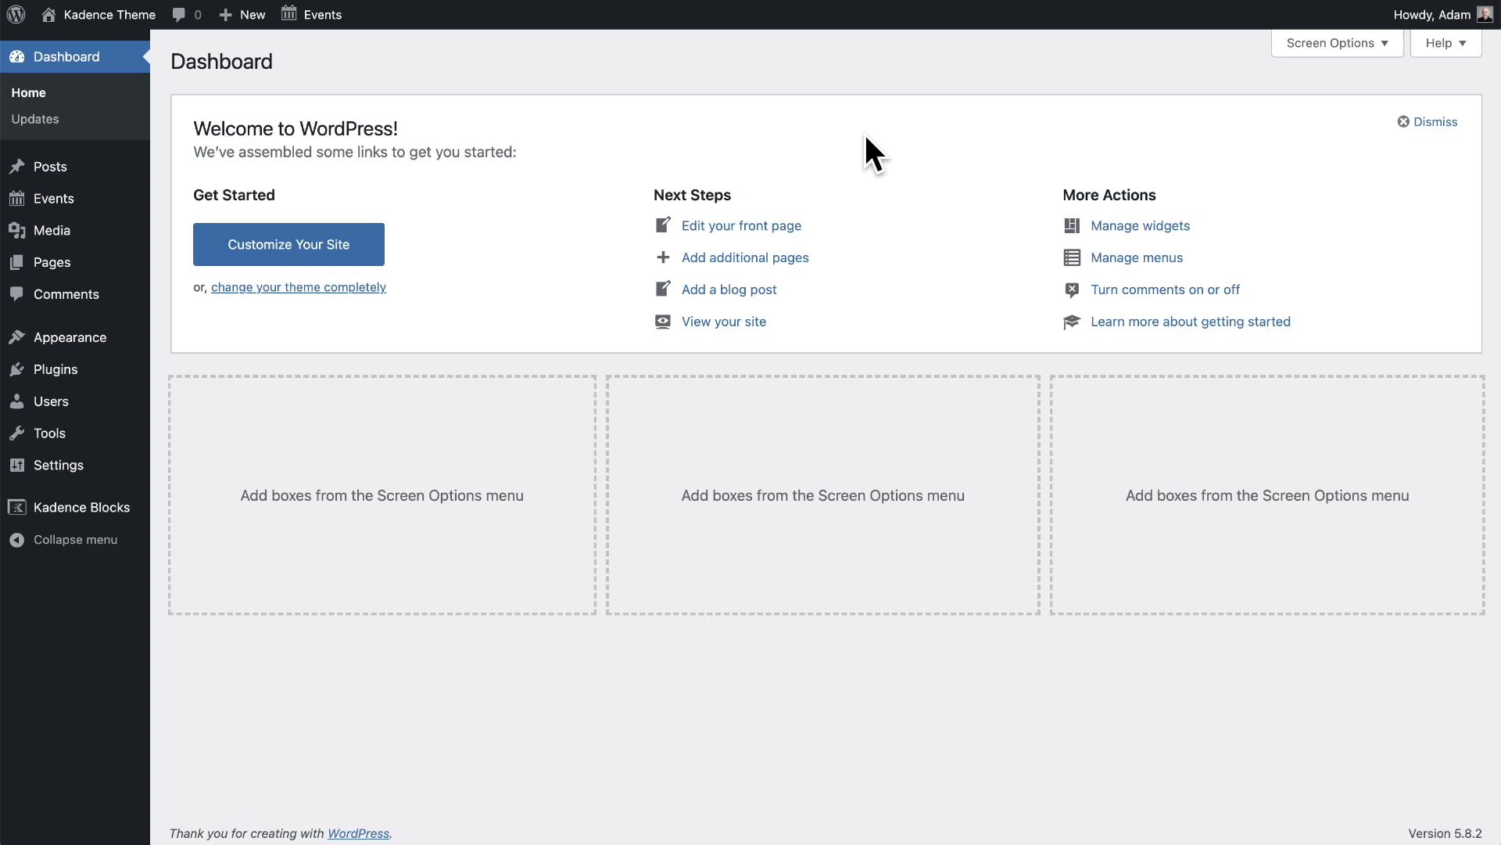
Check the Hooked Elements addon in the Kadence theme settings and open the list of Kadence elements.
mouse_move(75, 335)
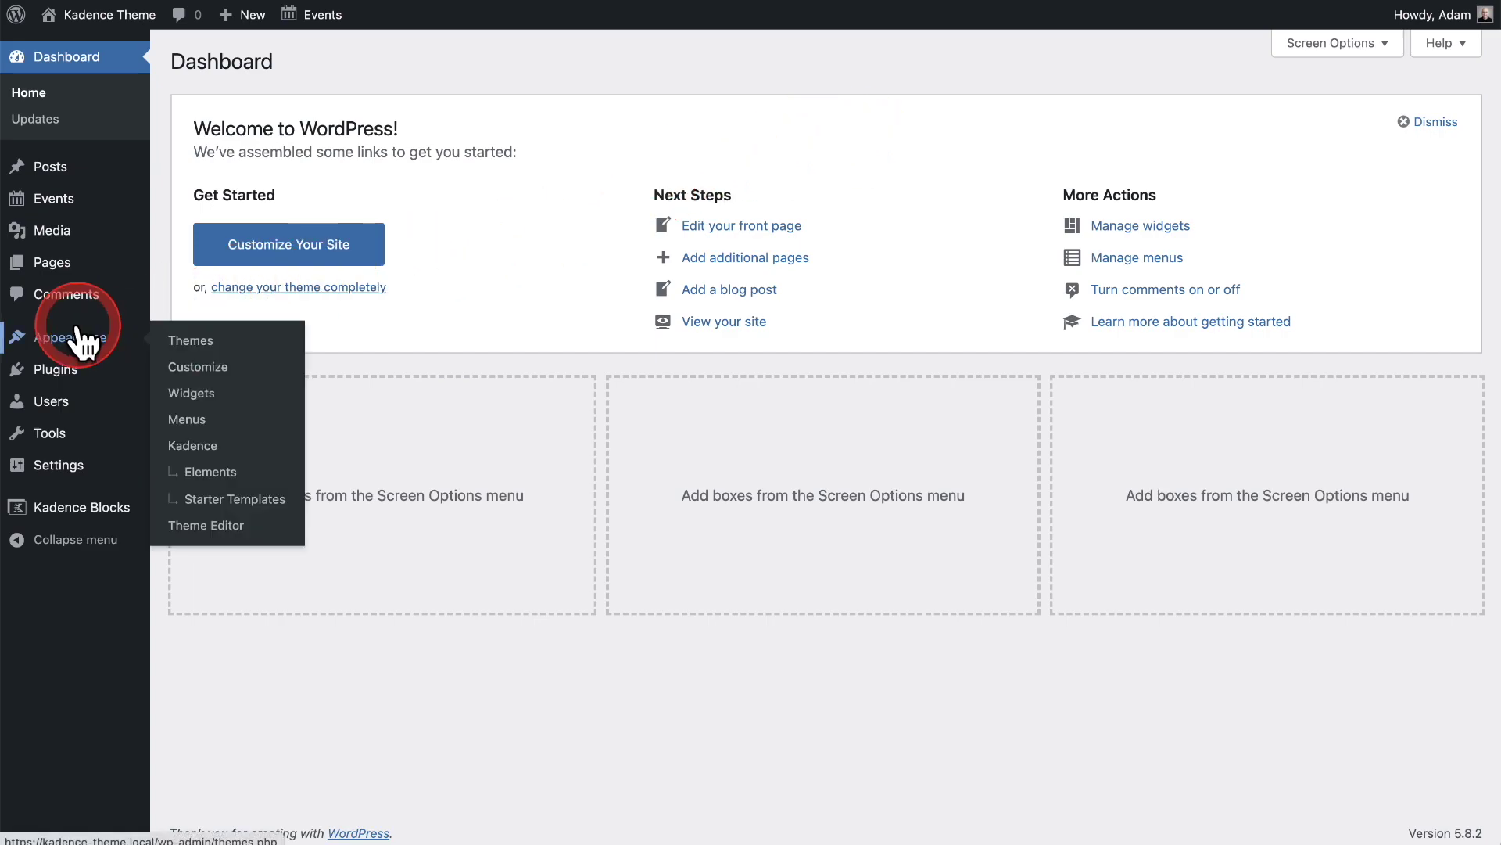
left_click(178, 448)
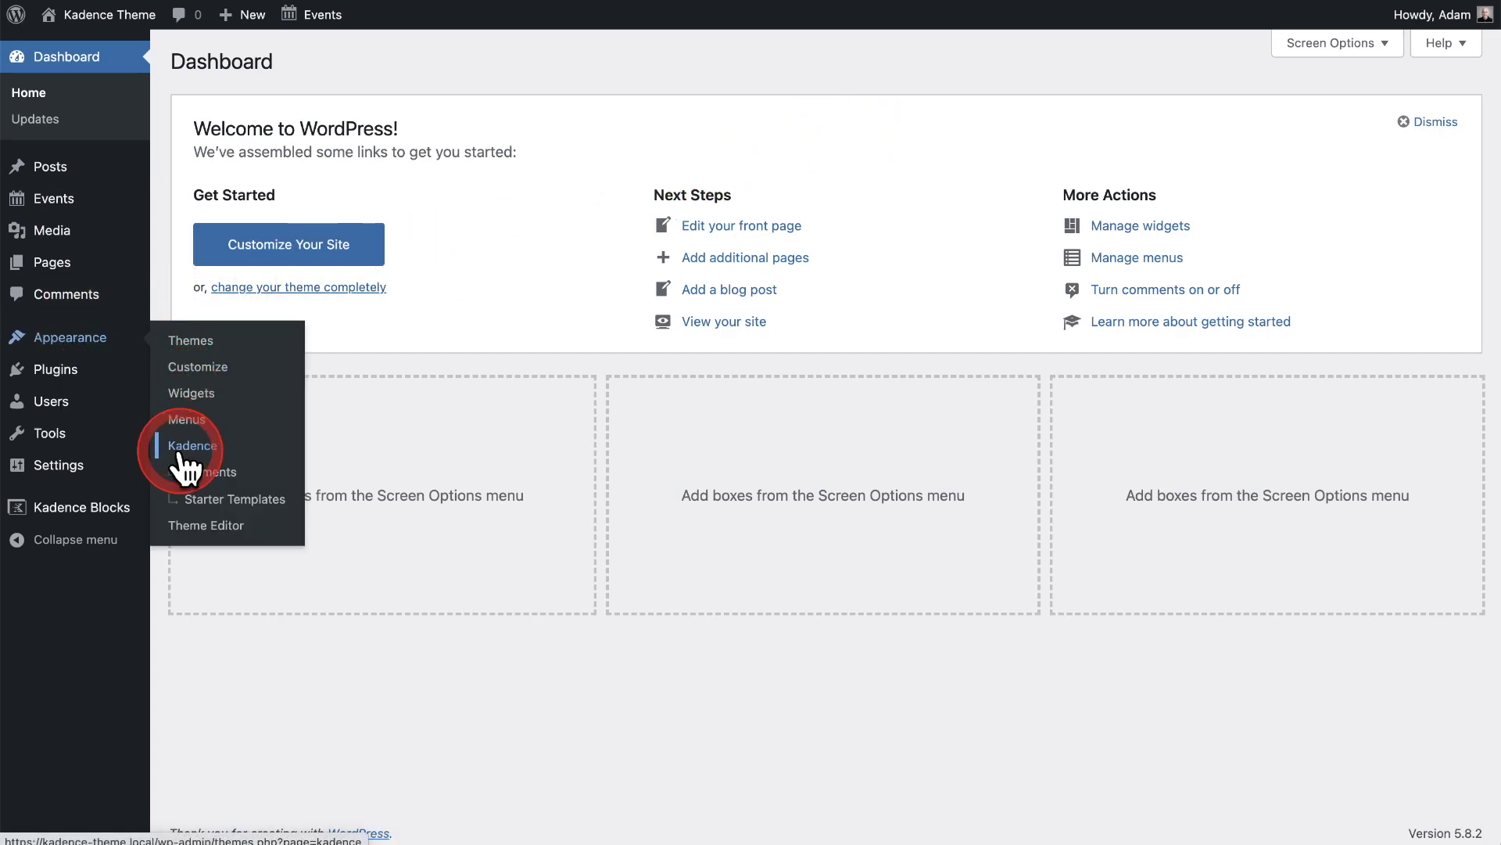
scroll(558, 410, "down", 3)
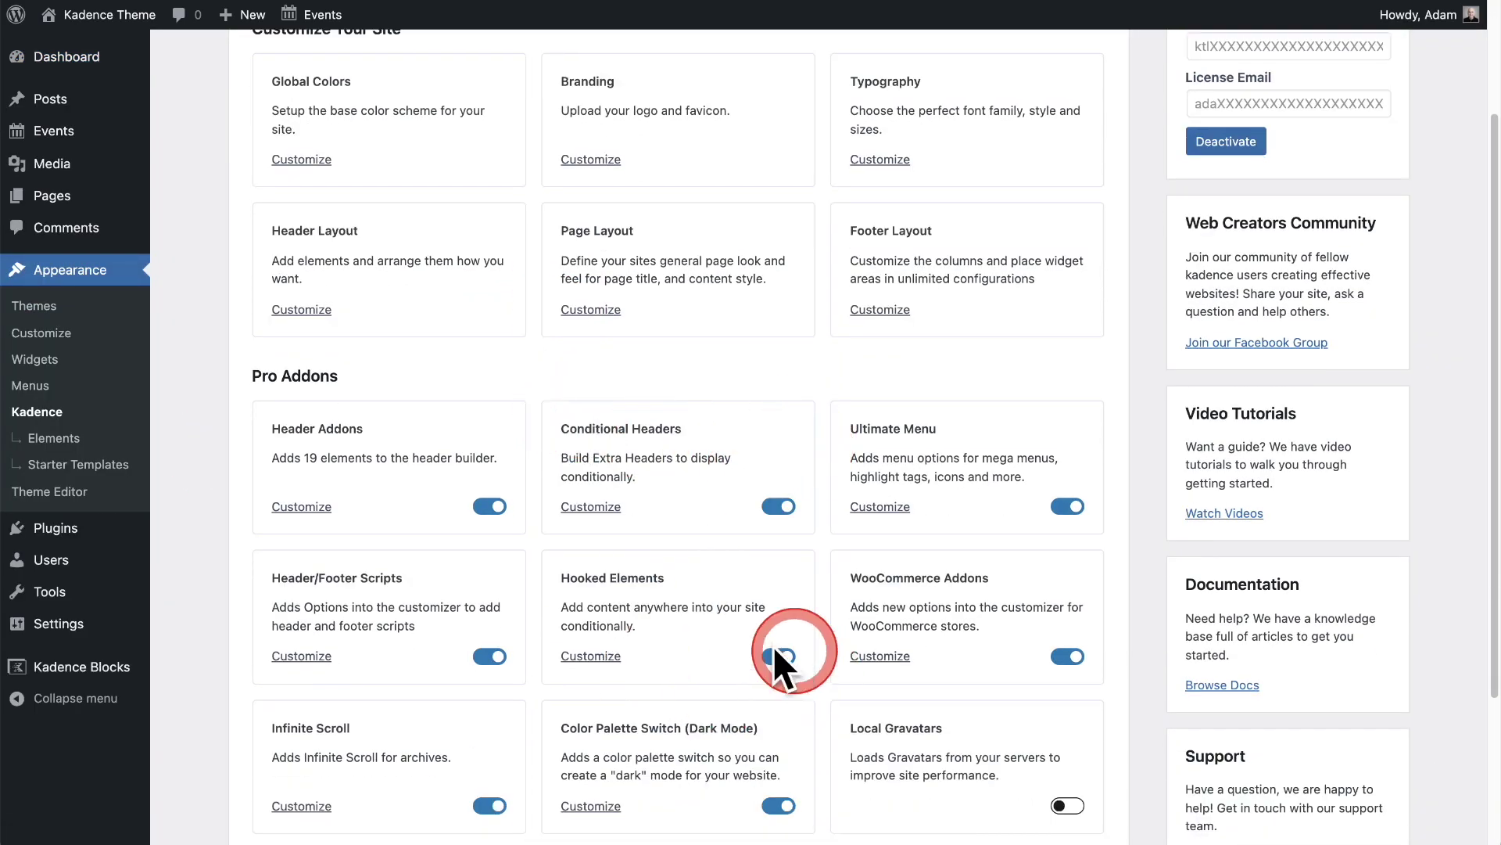
scroll(715, 632, "down", 3)
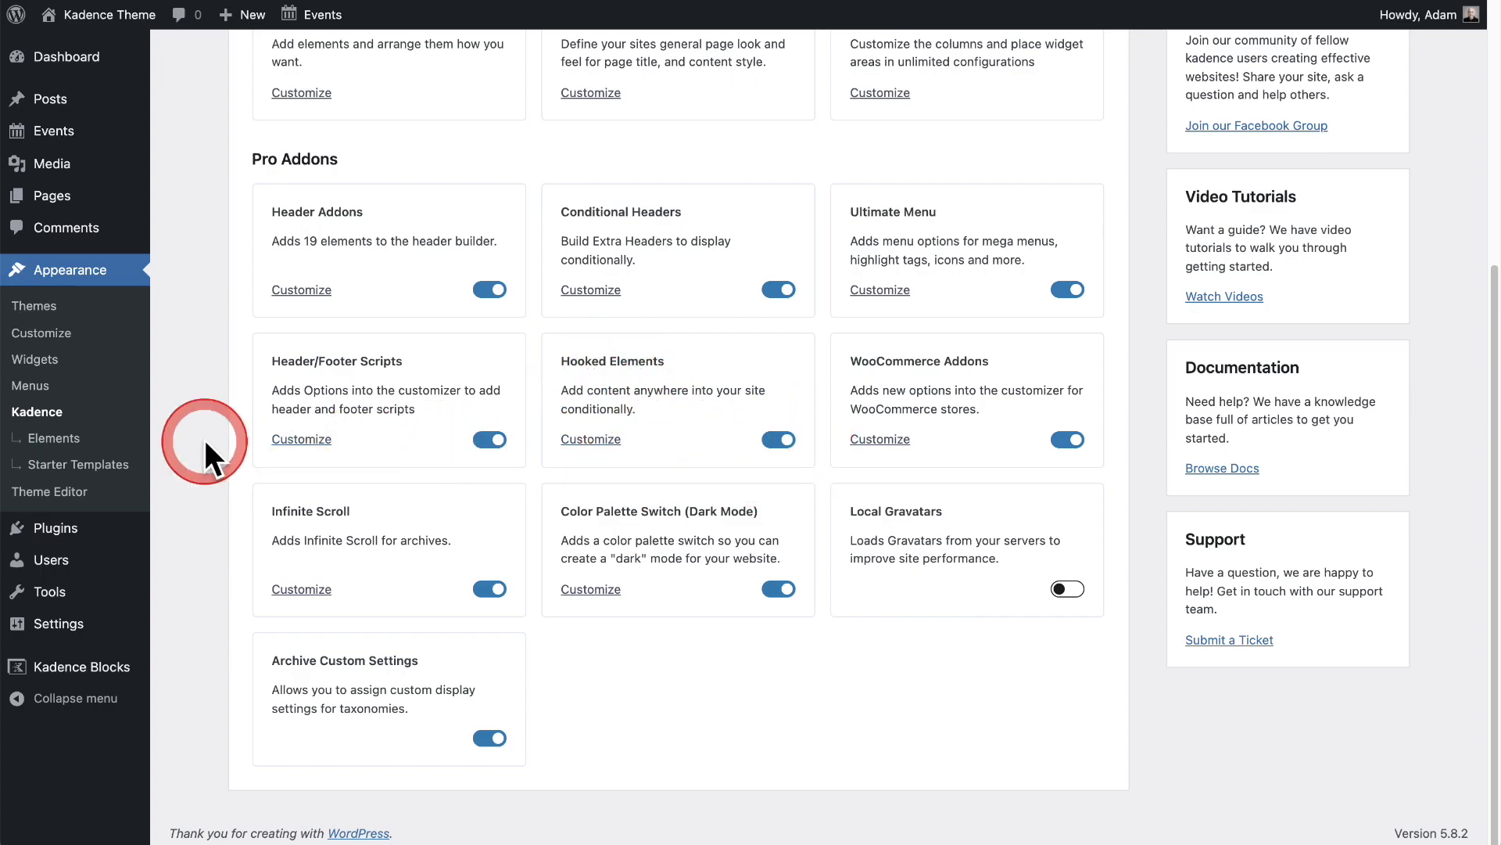
left_click(53, 441)
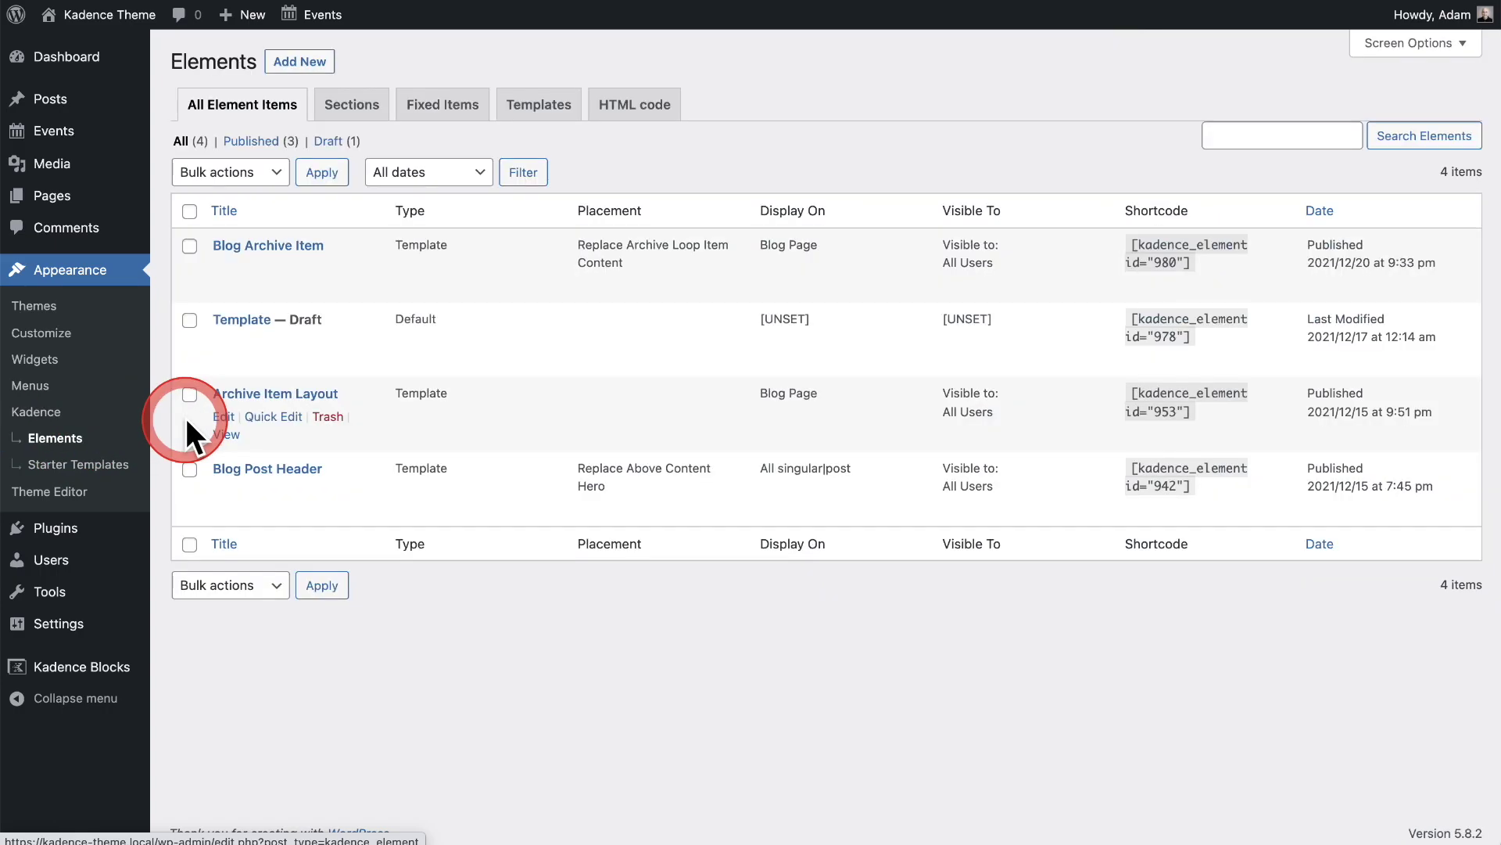
Create a new element of type Template and title it "Blog Post Title Area".
left_click(292, 66)
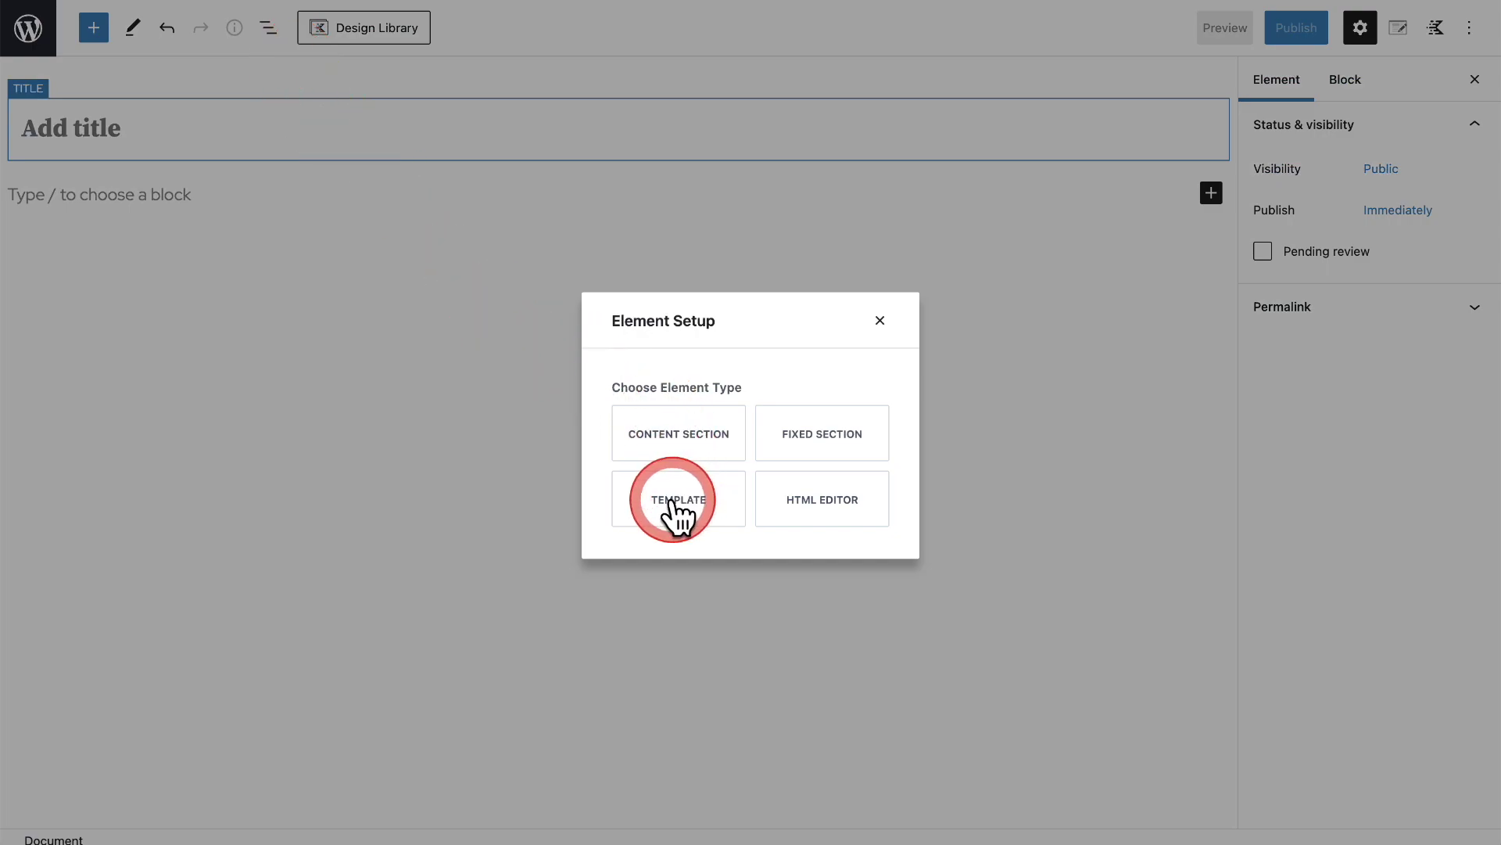
left_click(677, 501)
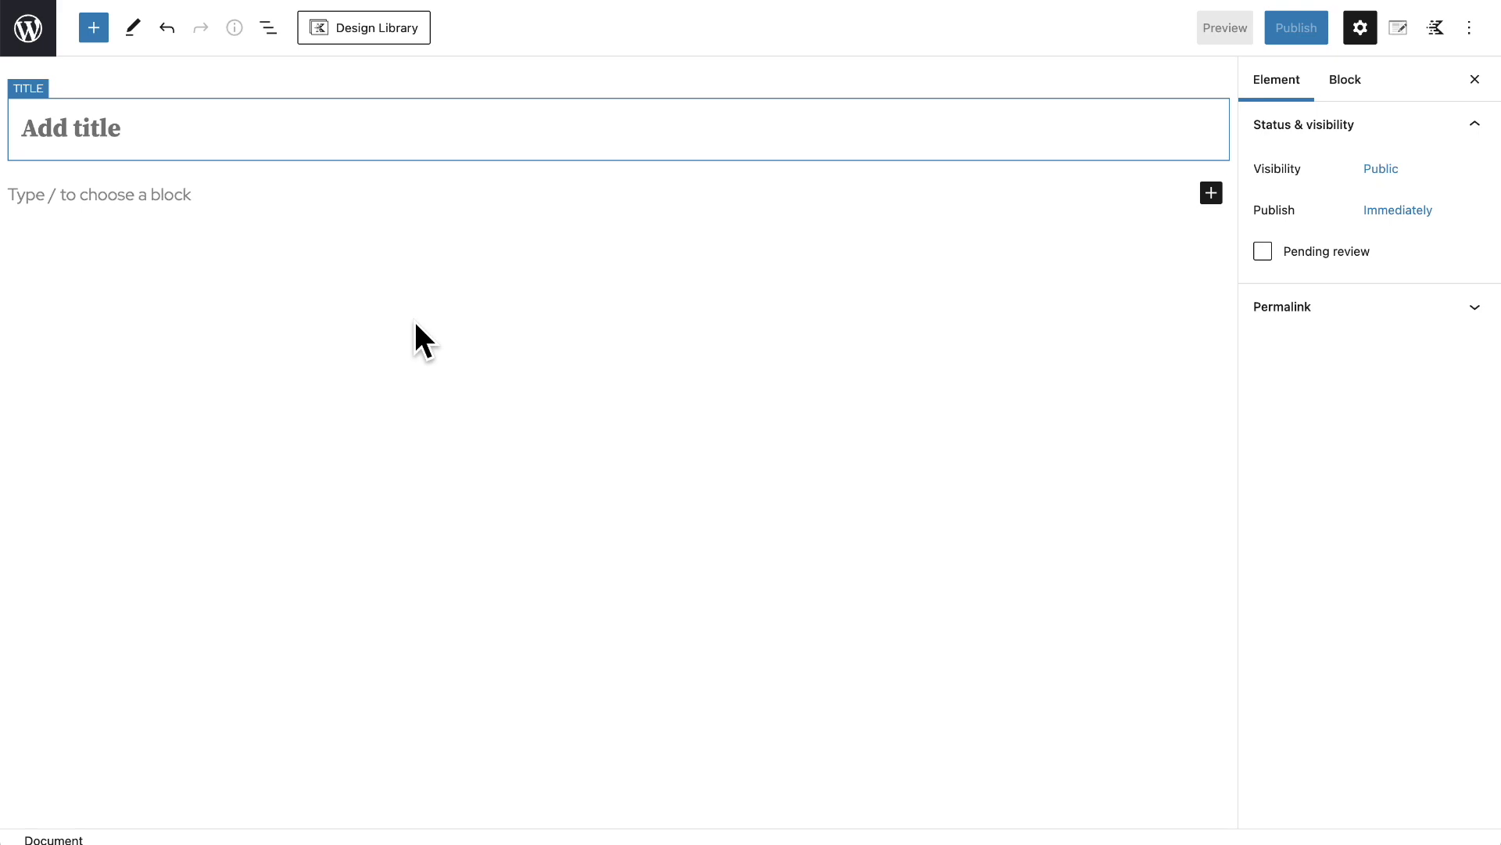
type("Blog Post Title Area")
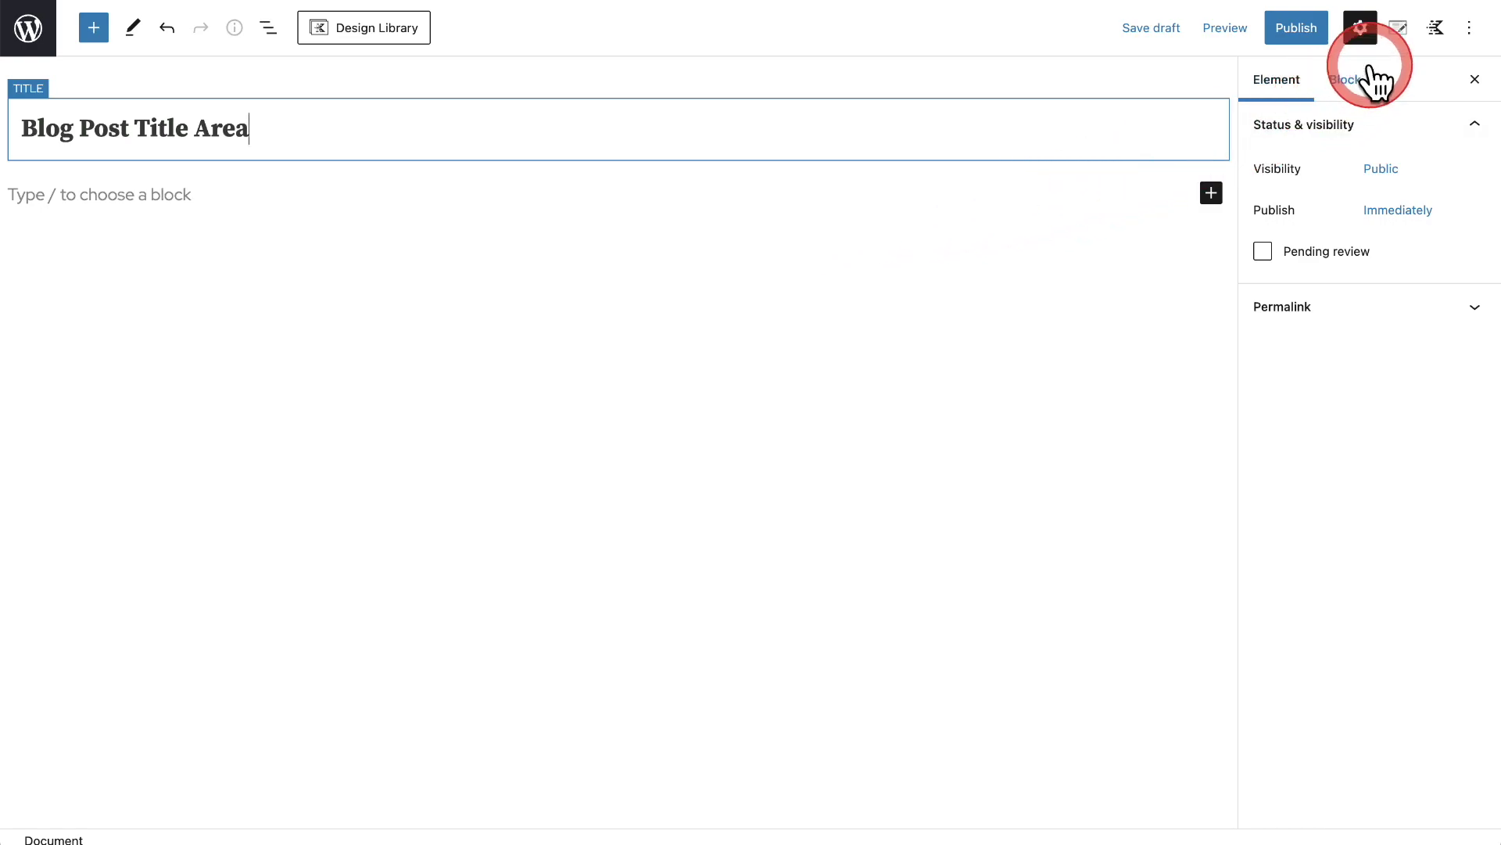
In the element's preview settings, keep the post type Posts and select "5 Reasons why fall camping is the best" as the preview post.
left_click(1398, 33)
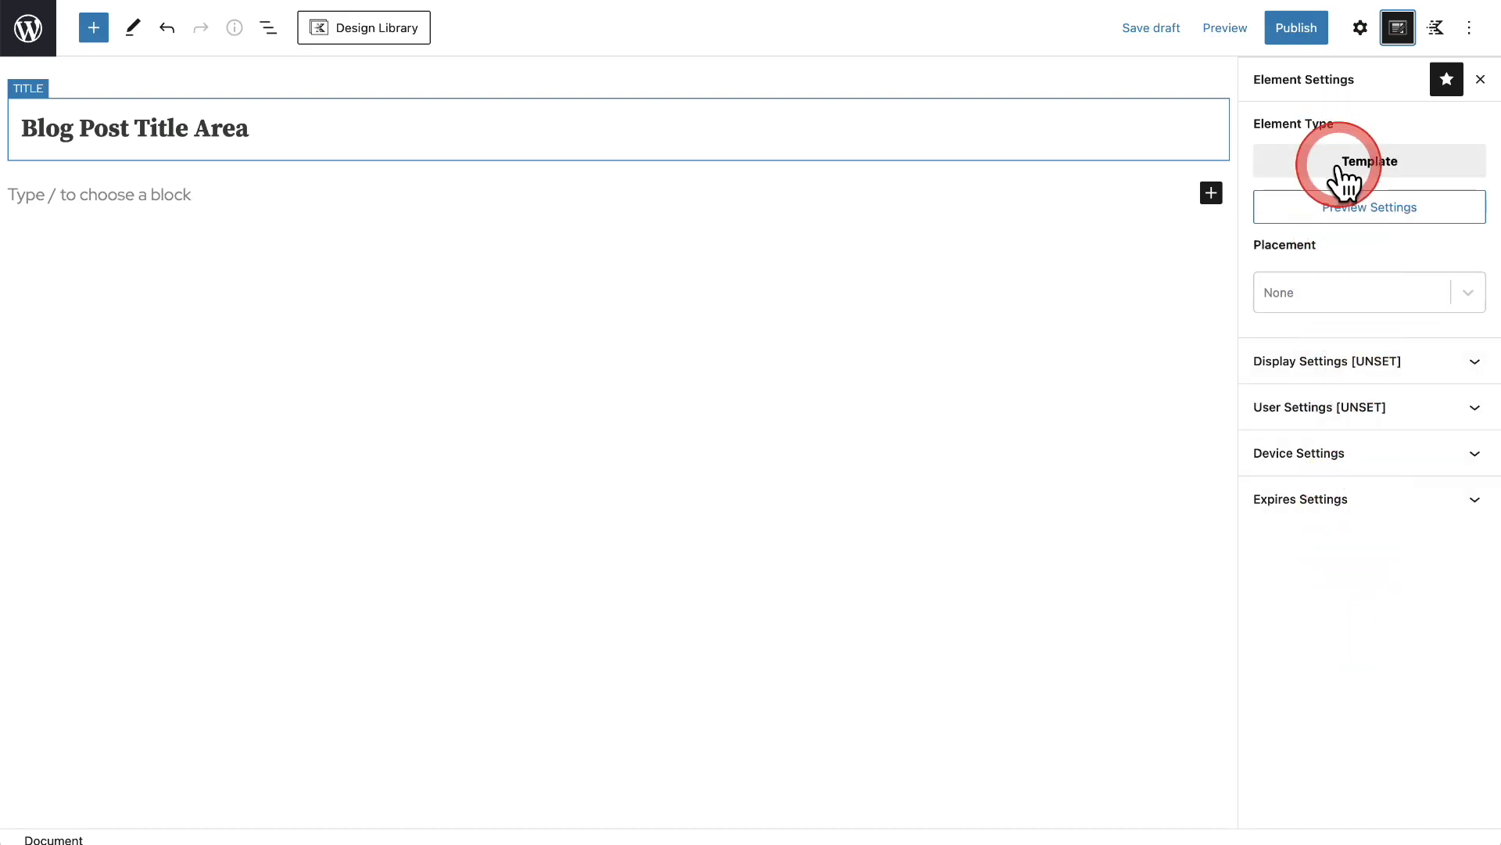
left_click(1339, 210)
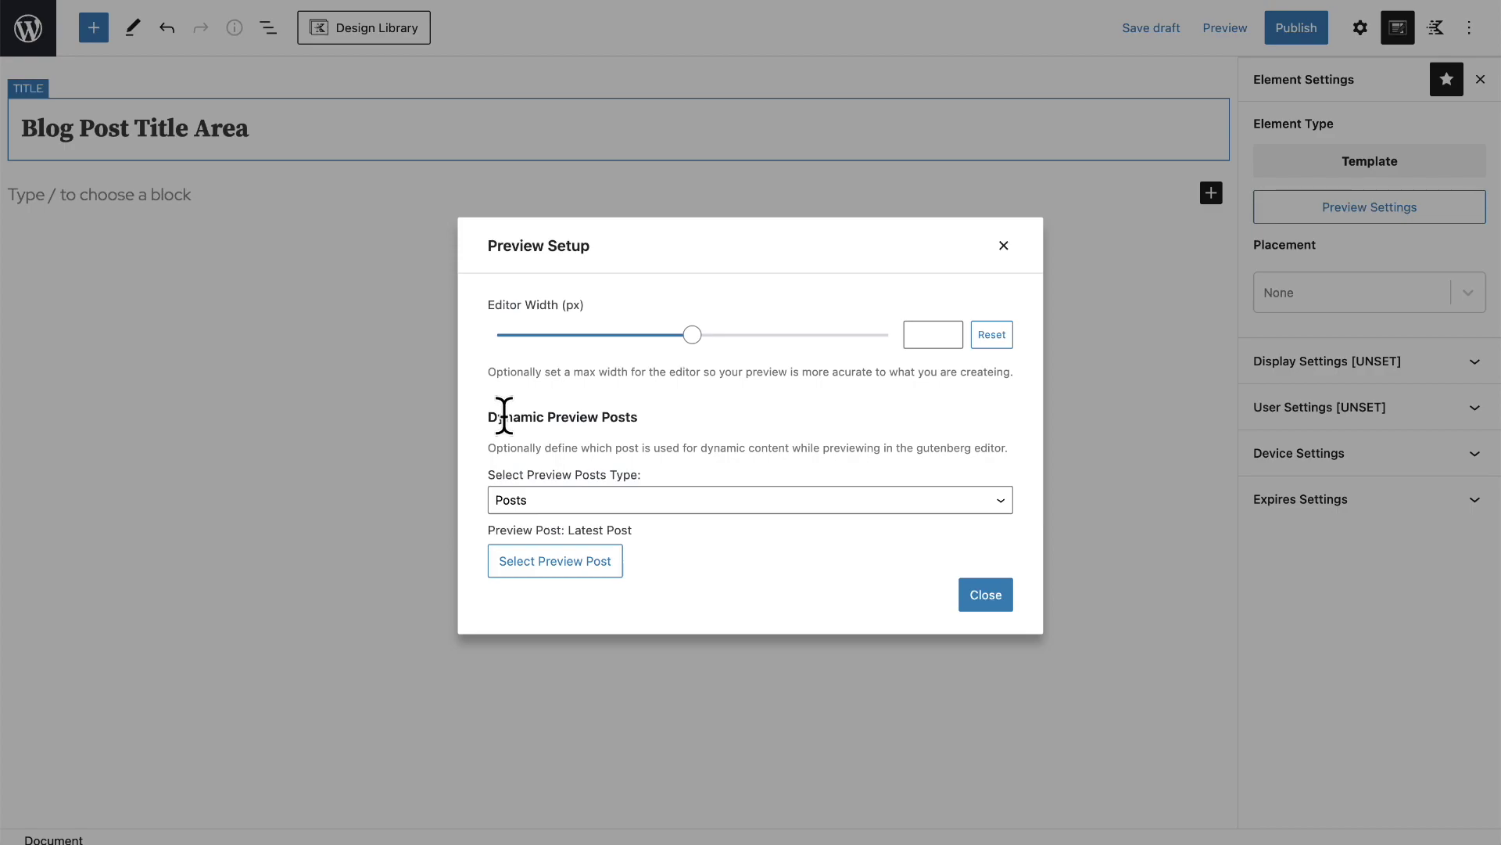
left_click_drag(504, 415, 576, 415)
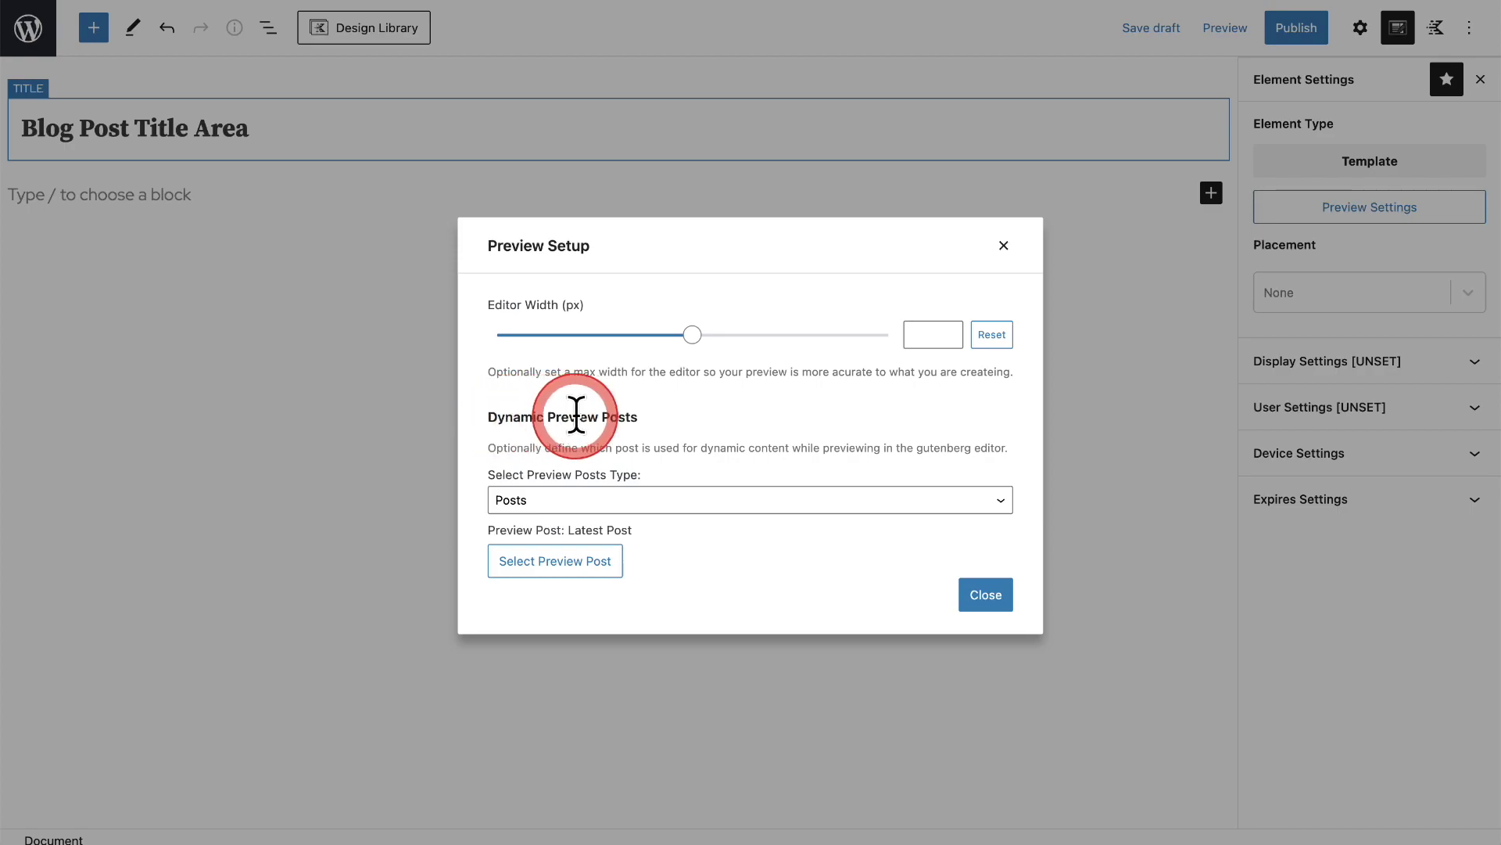
left_click(686, 504)
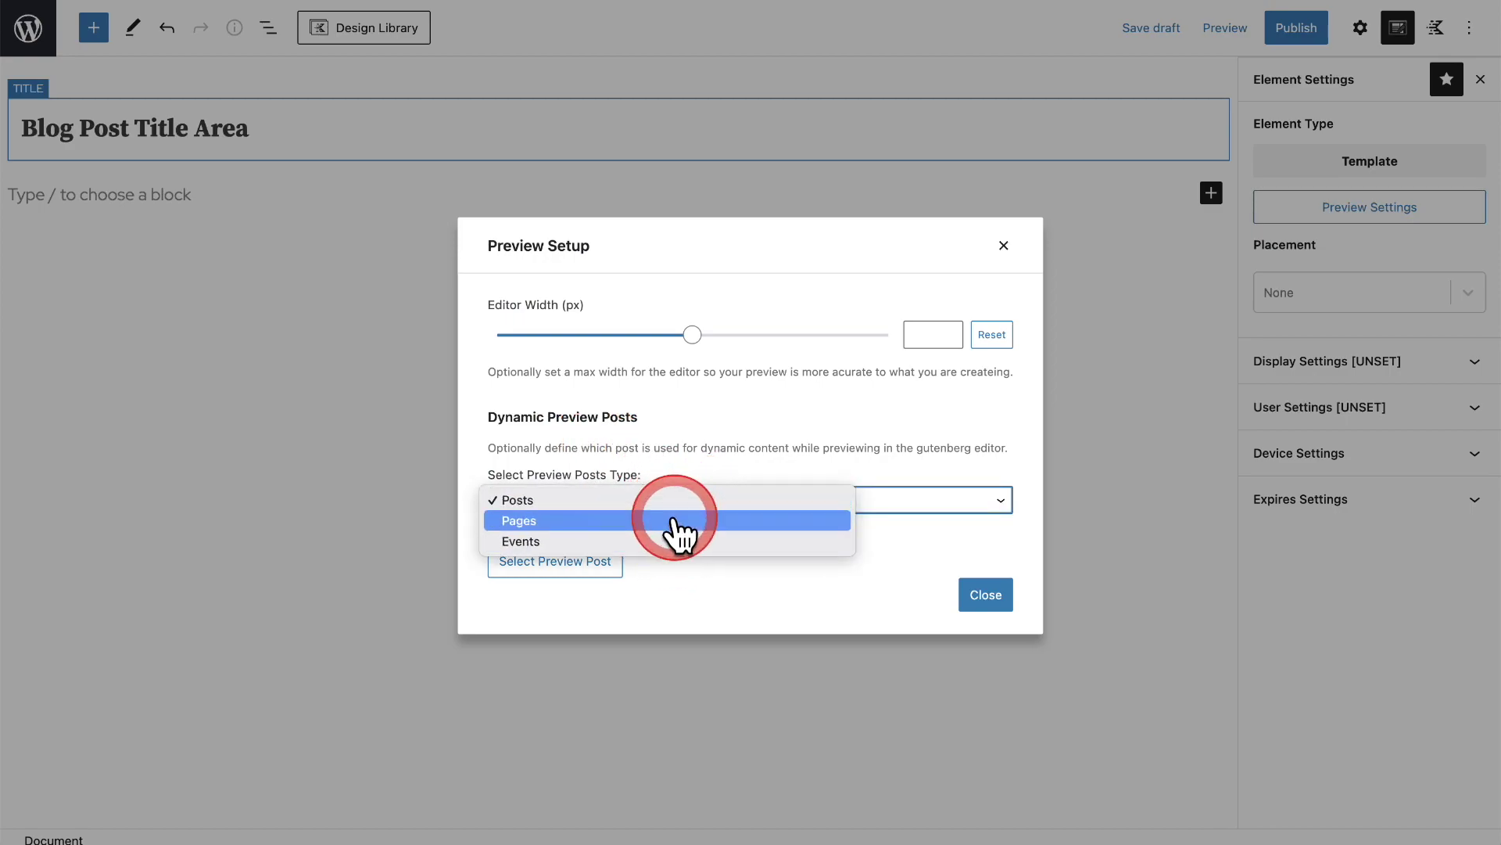
left_click(564, 504)
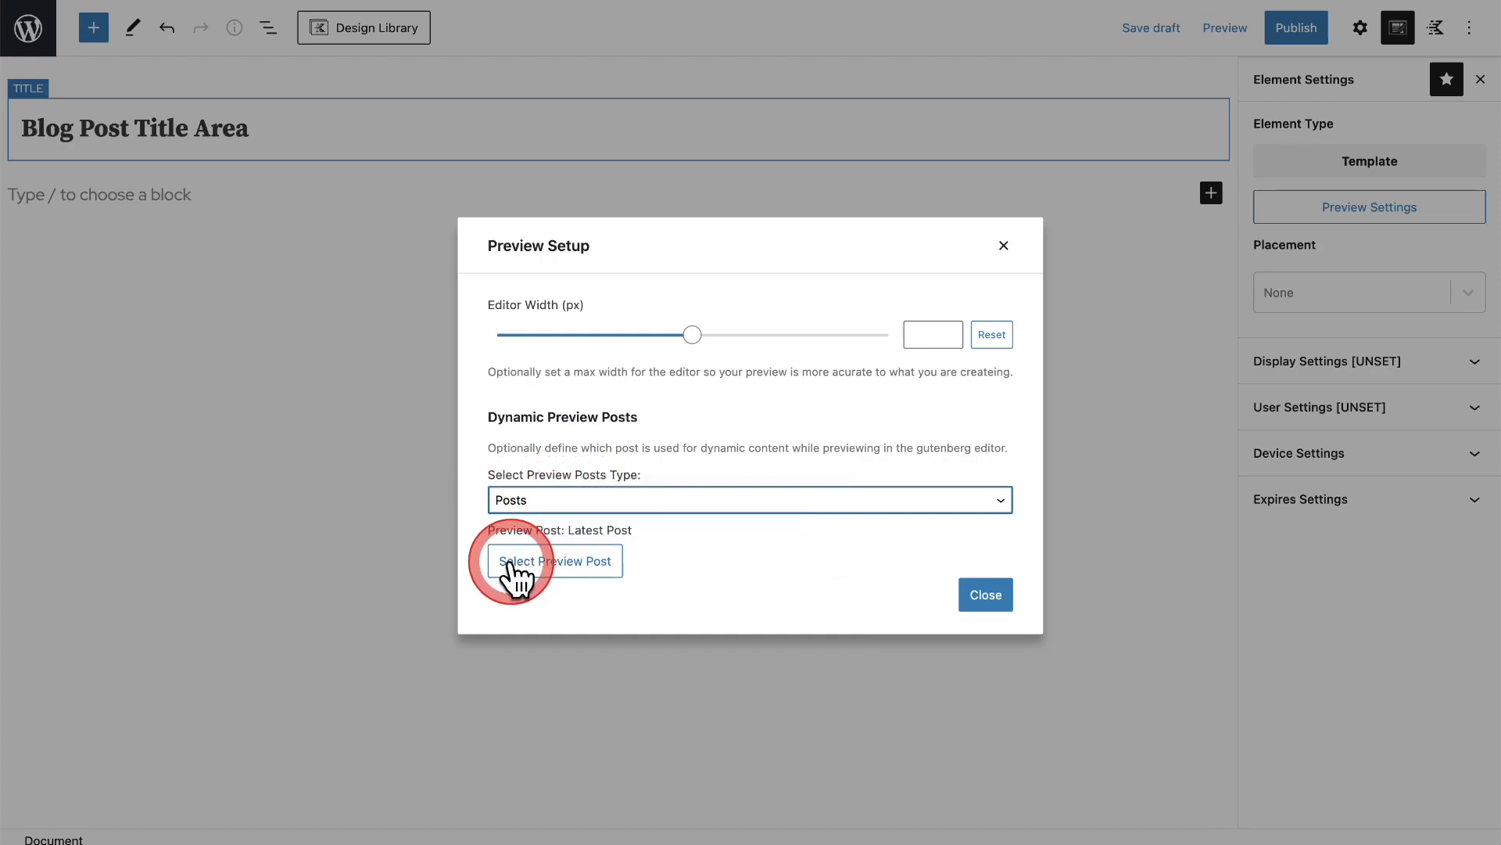
left_click(560, 562)
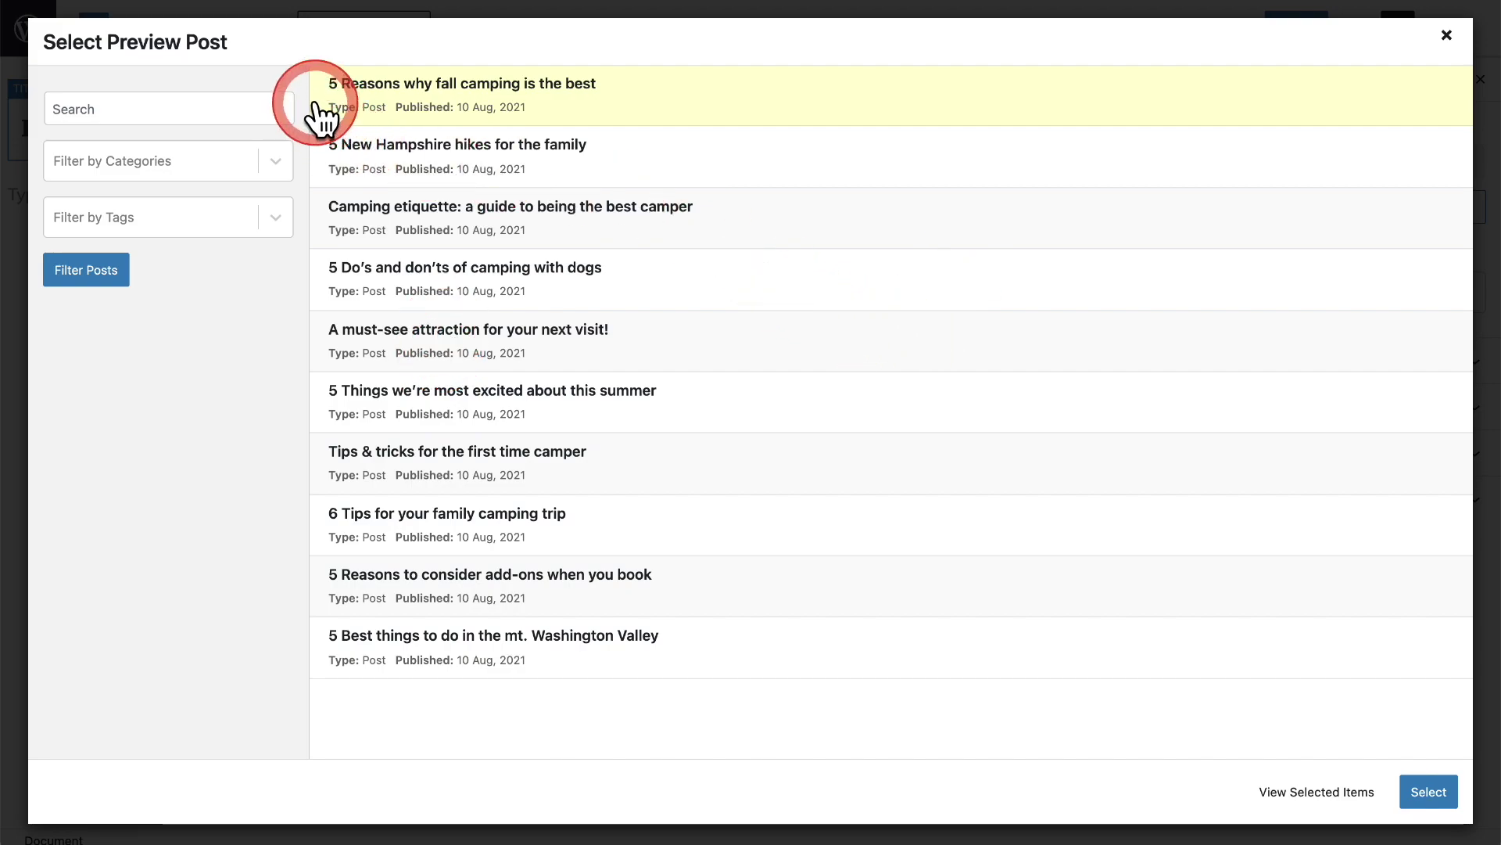
left_click(765, 119)
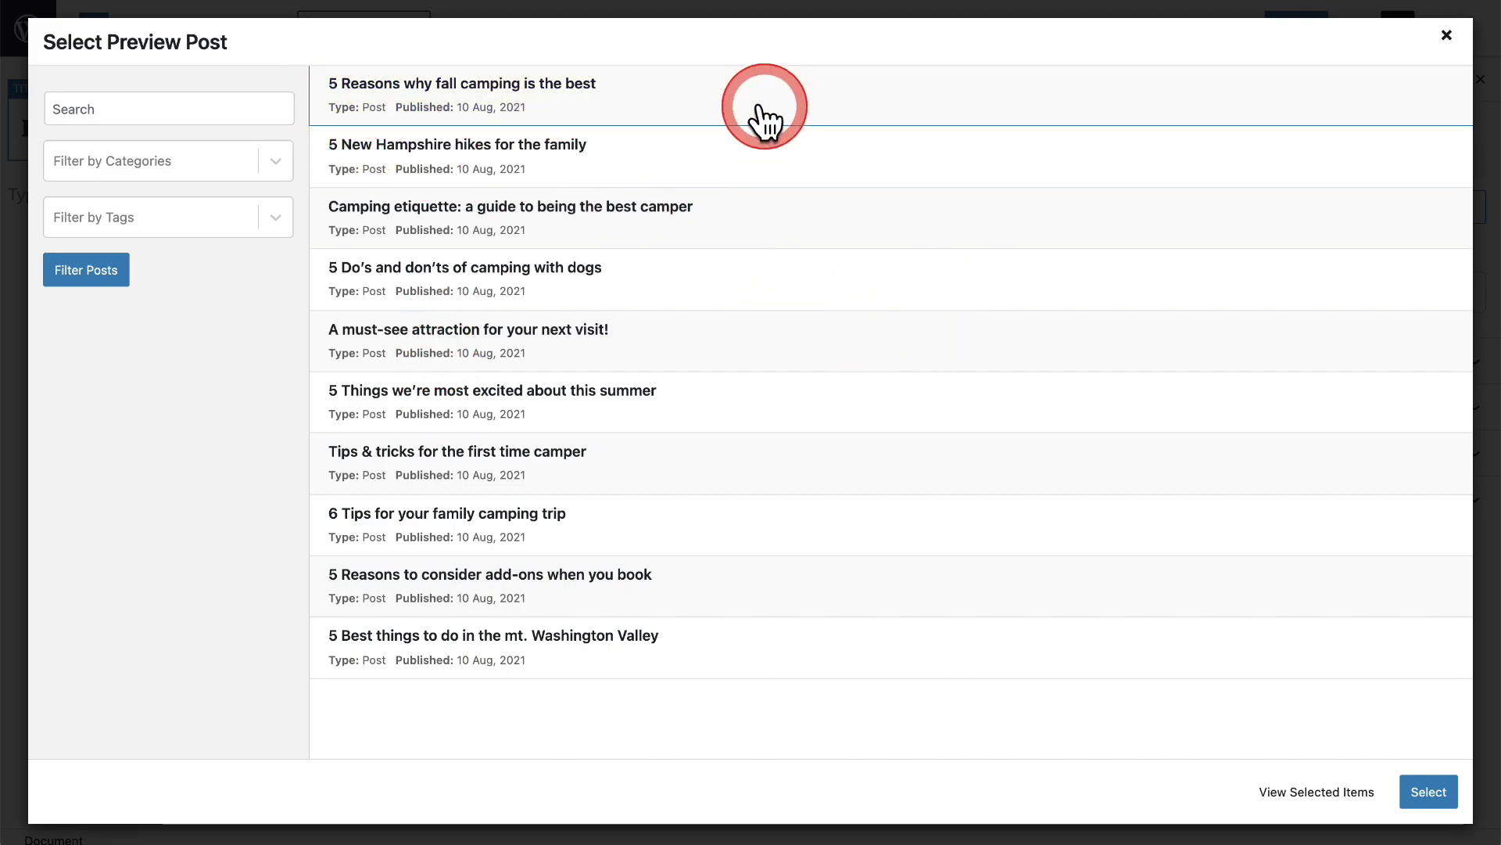
left_click(671, 106)
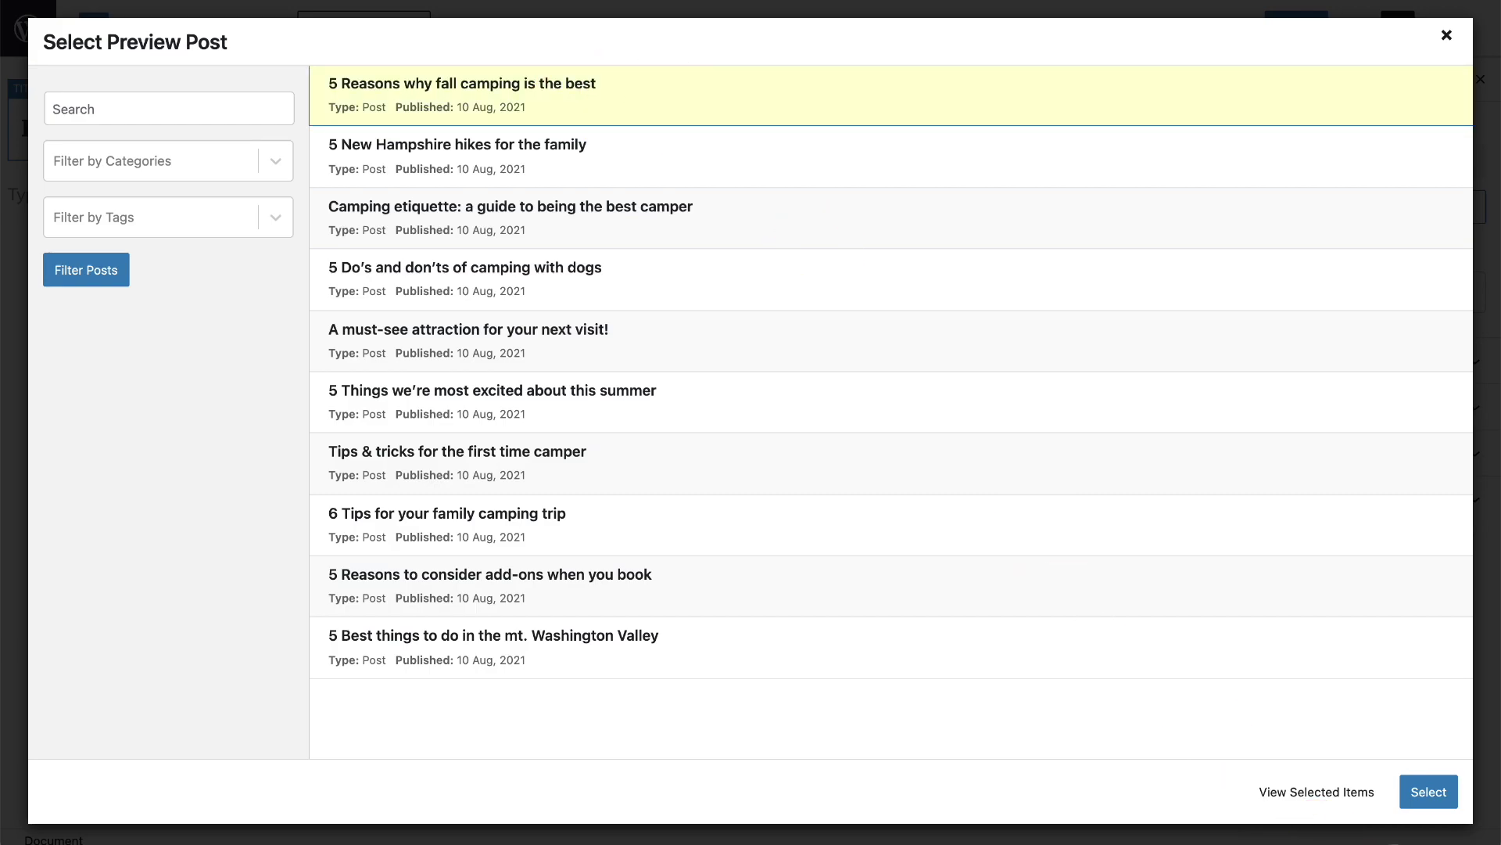
left_click(1431, 792)
left_click(990, 601)
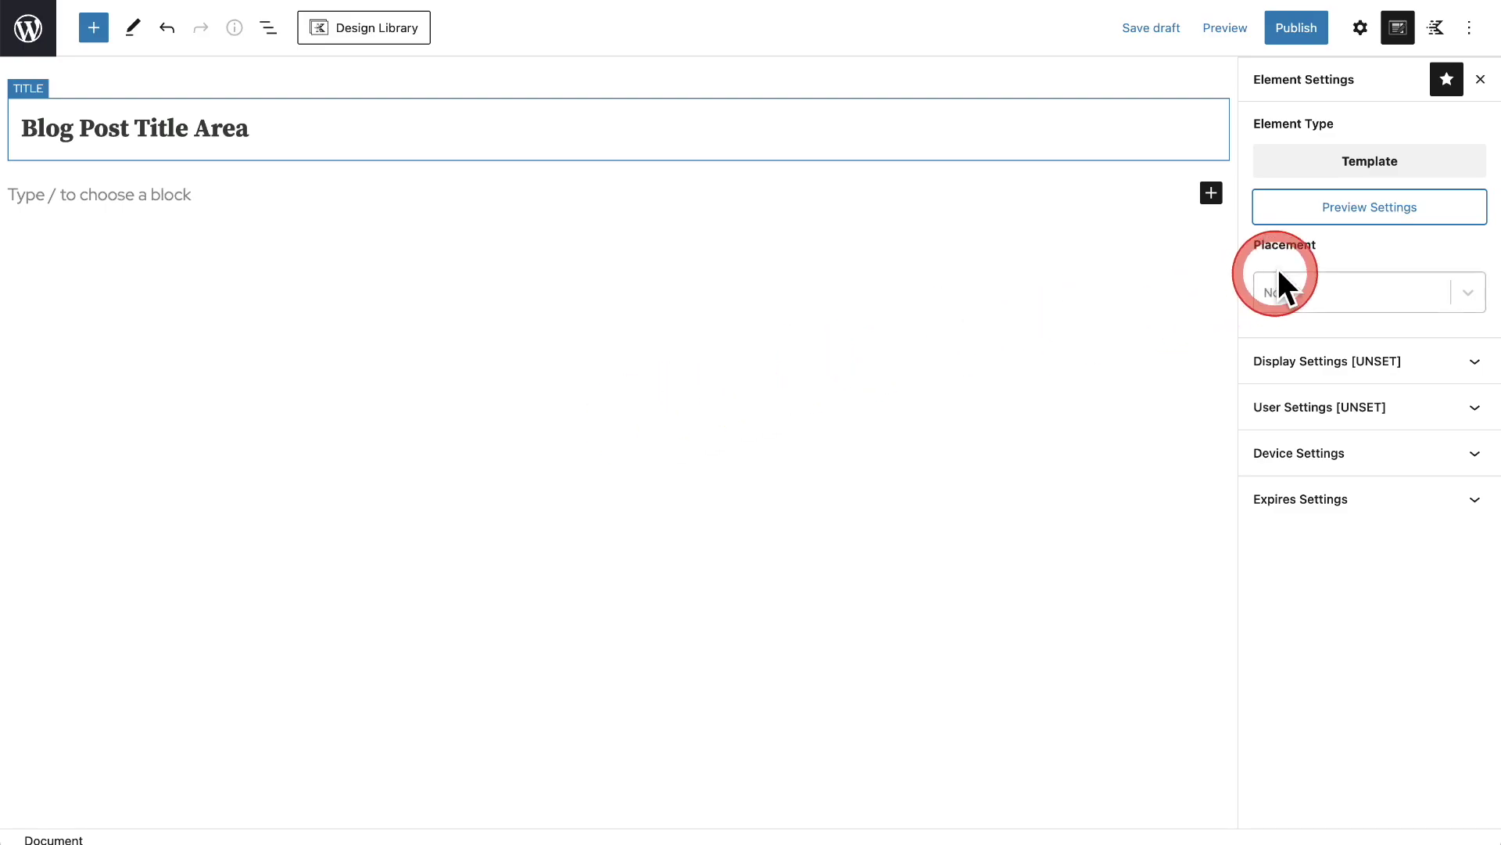
Set the element's placement to Replace Above Content Hero and show it on all Single Posts.
left_click(1467, 294)
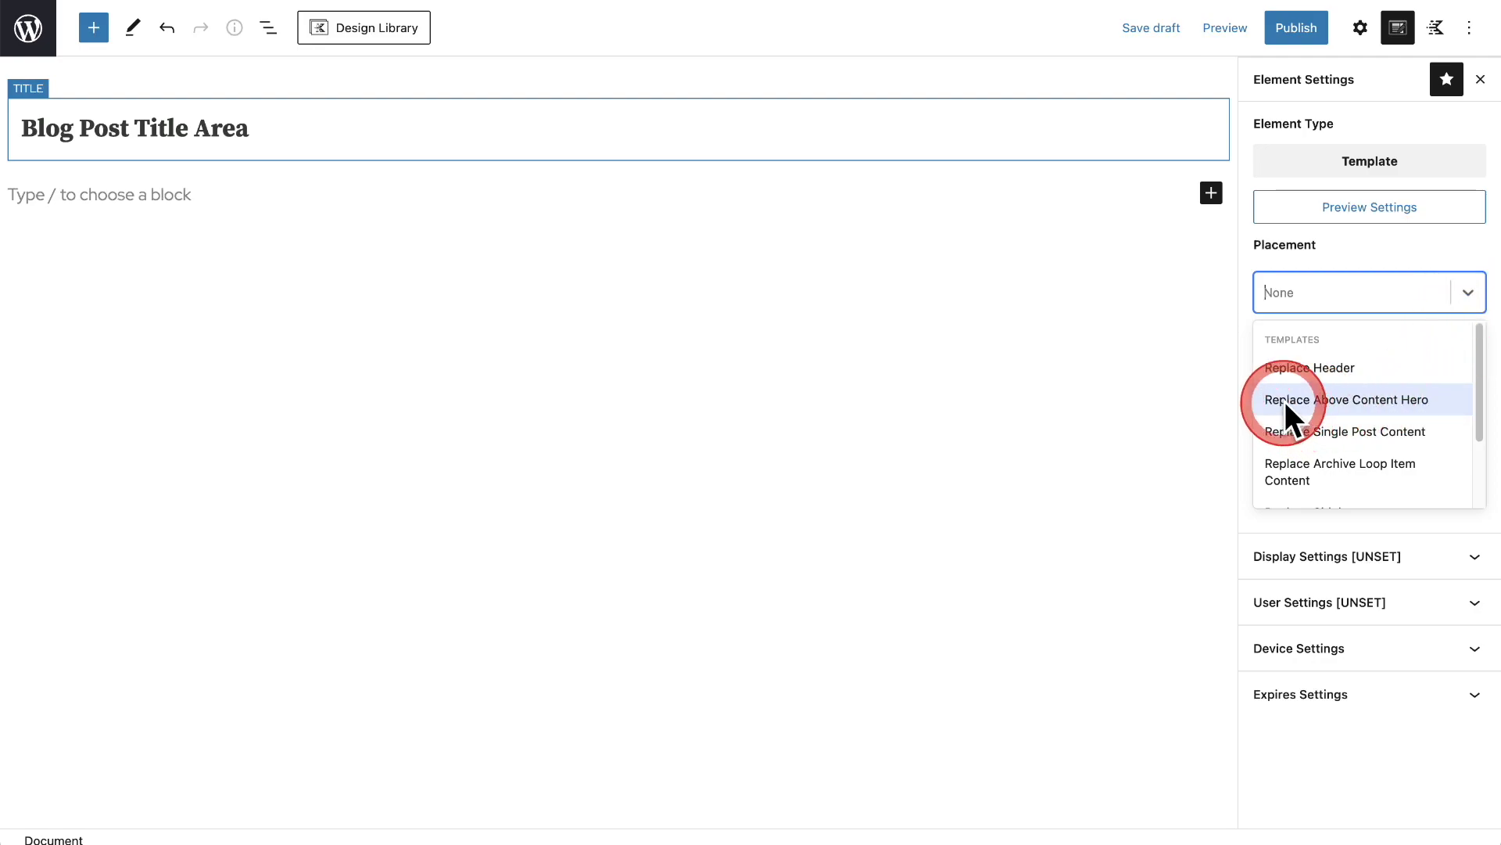
left_click(1365, 401)
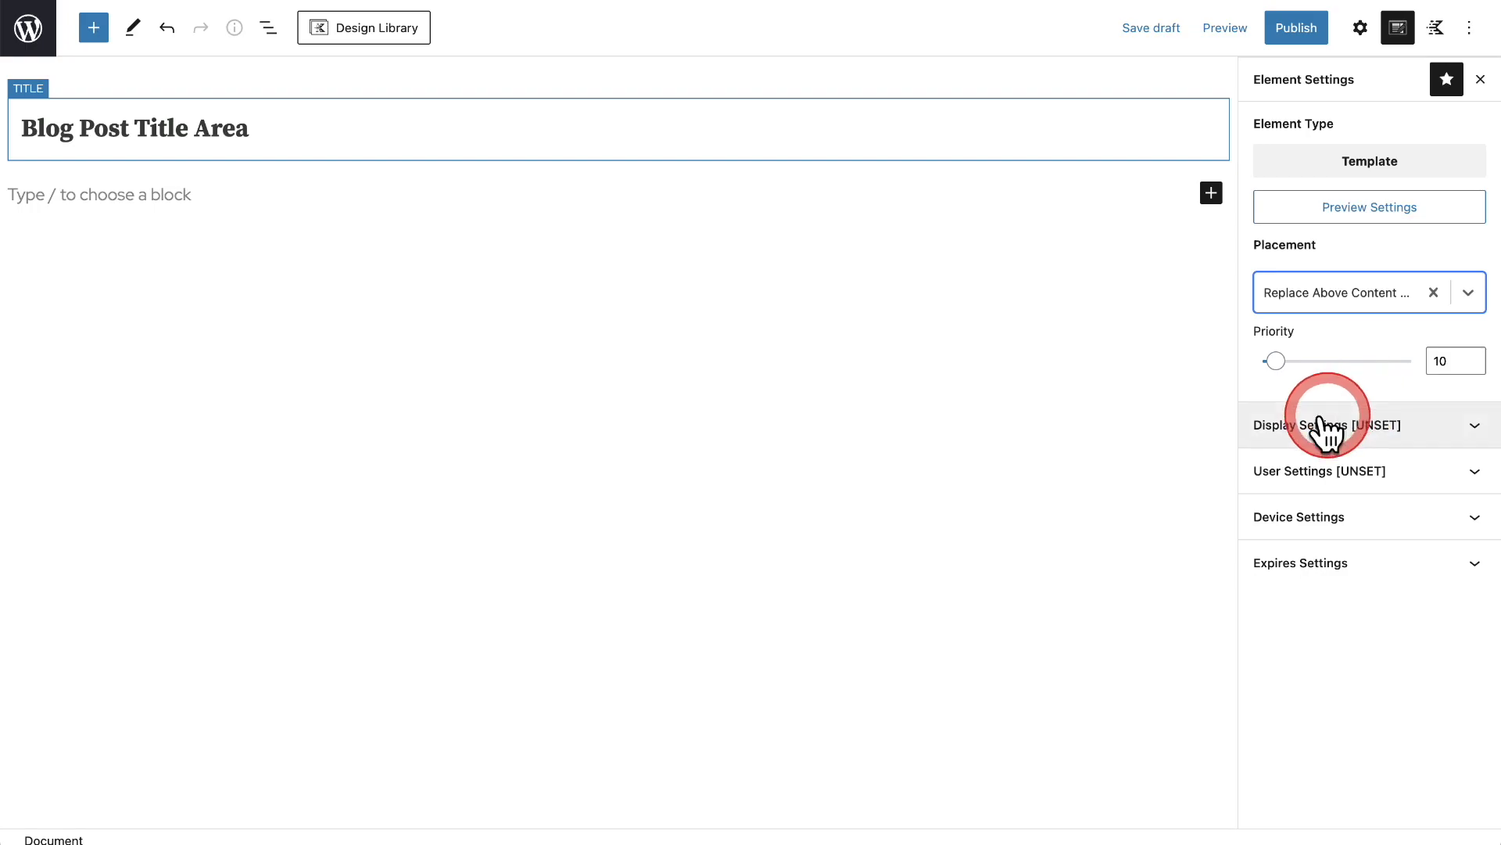
left_click(1349, 428)
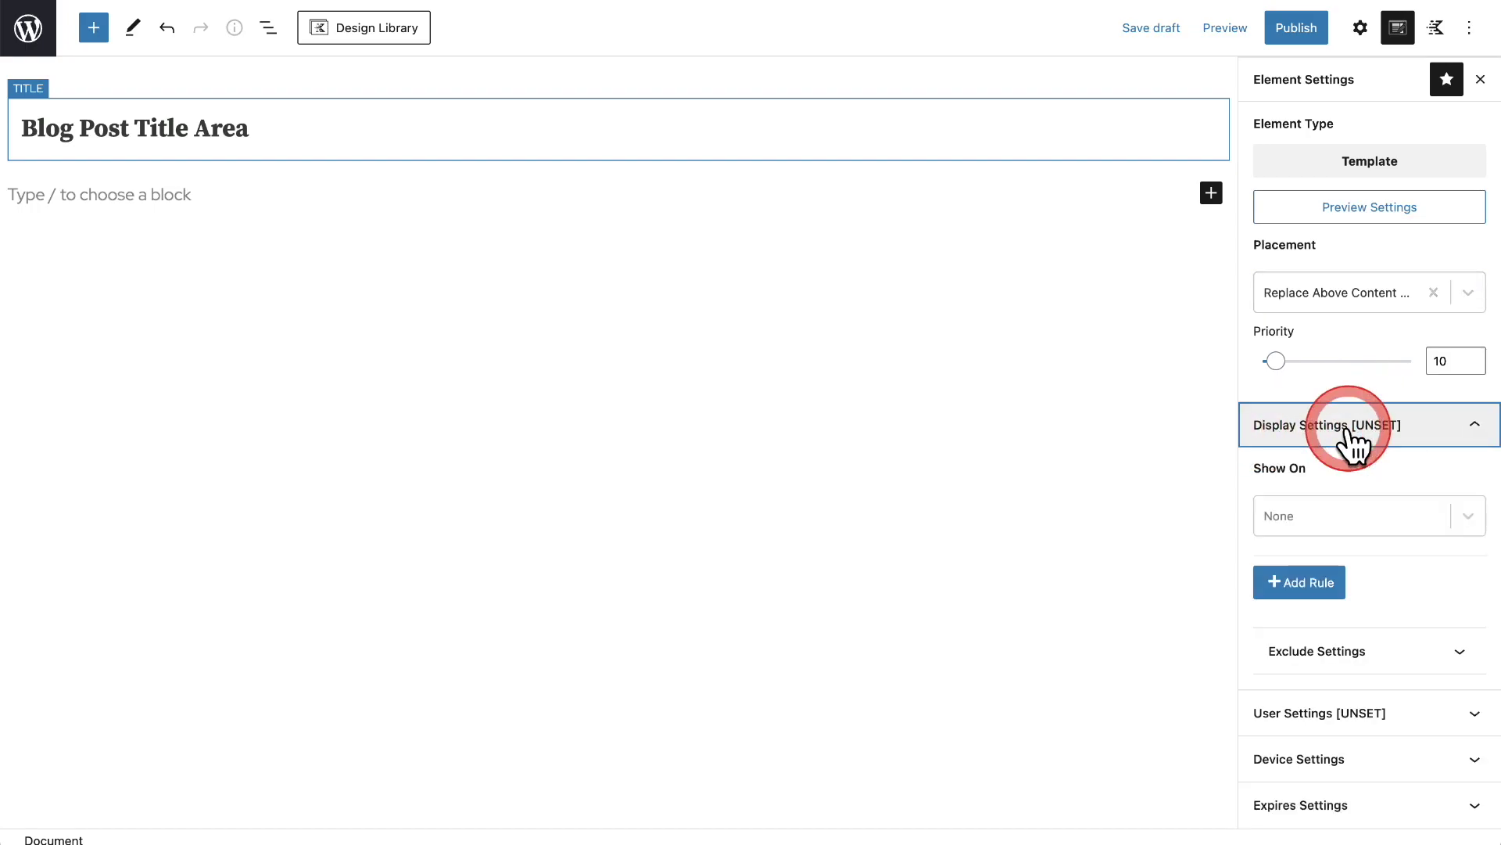
left_click(1370, 510)
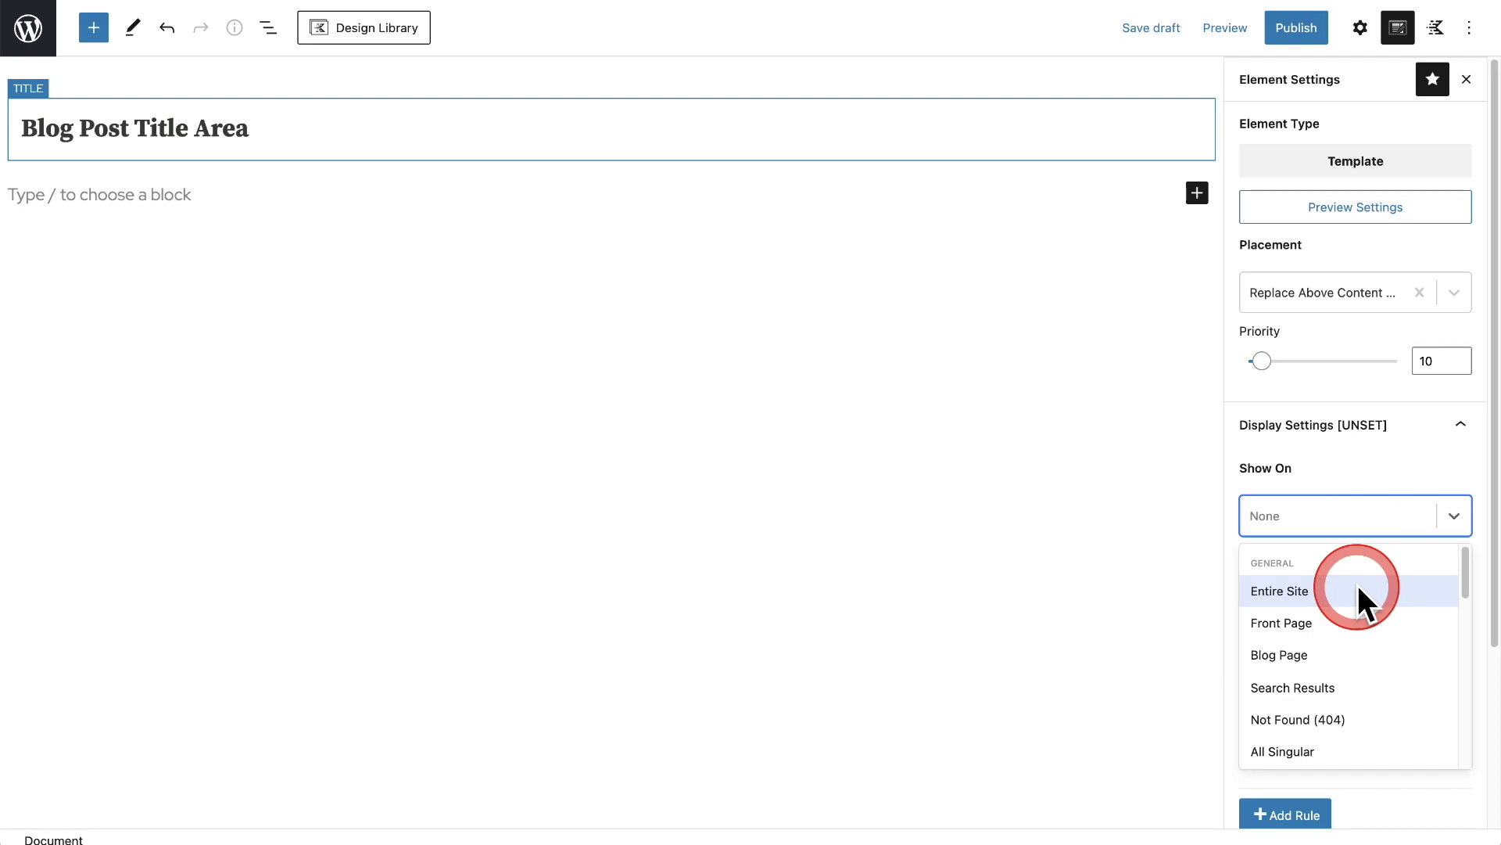
scroll(1358, 594, "down", 3)
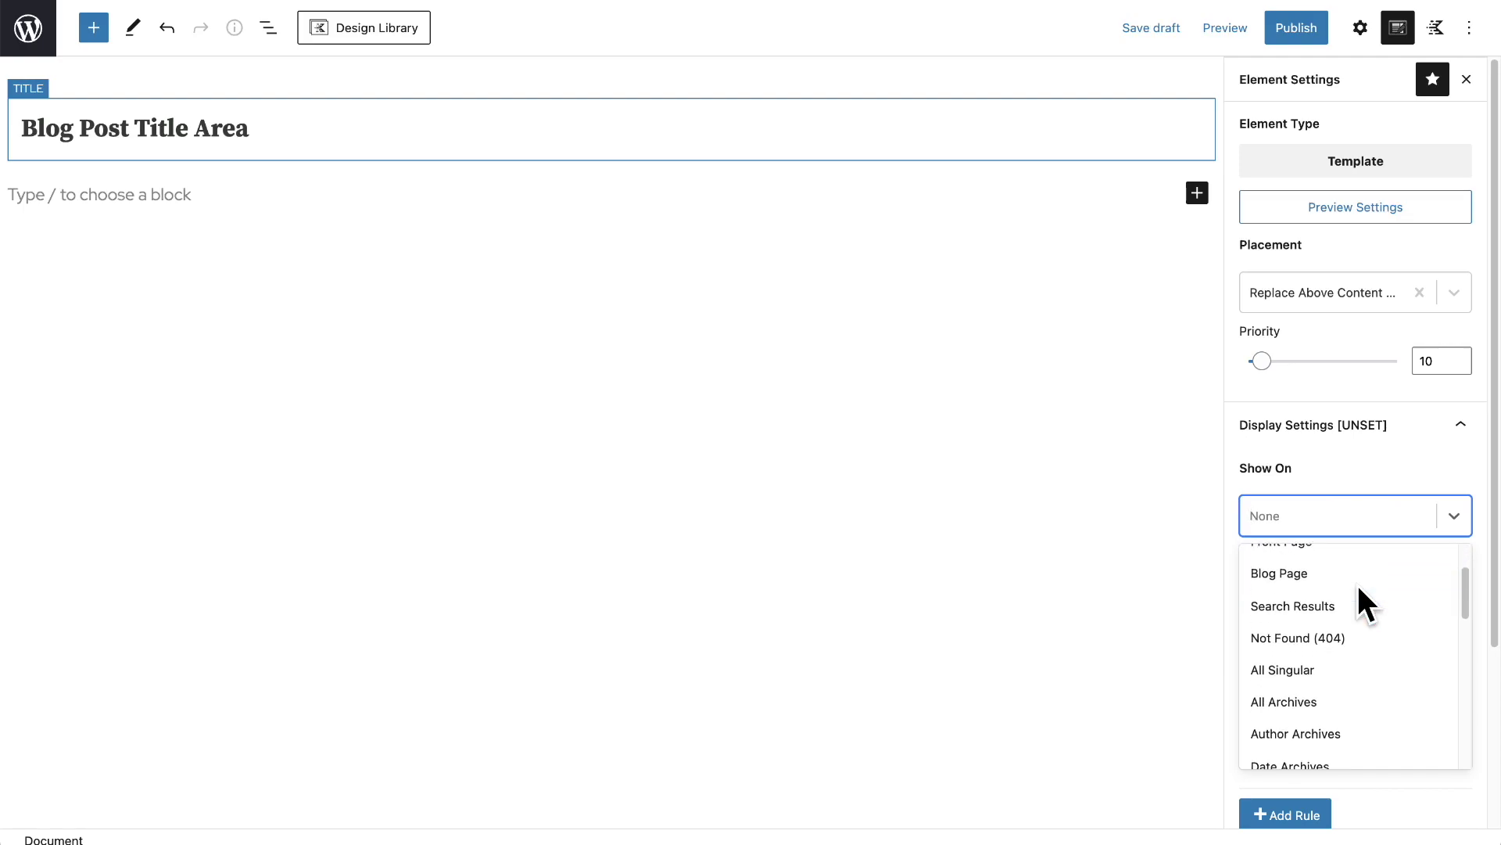
scroll(1359, 588, "down", 4)
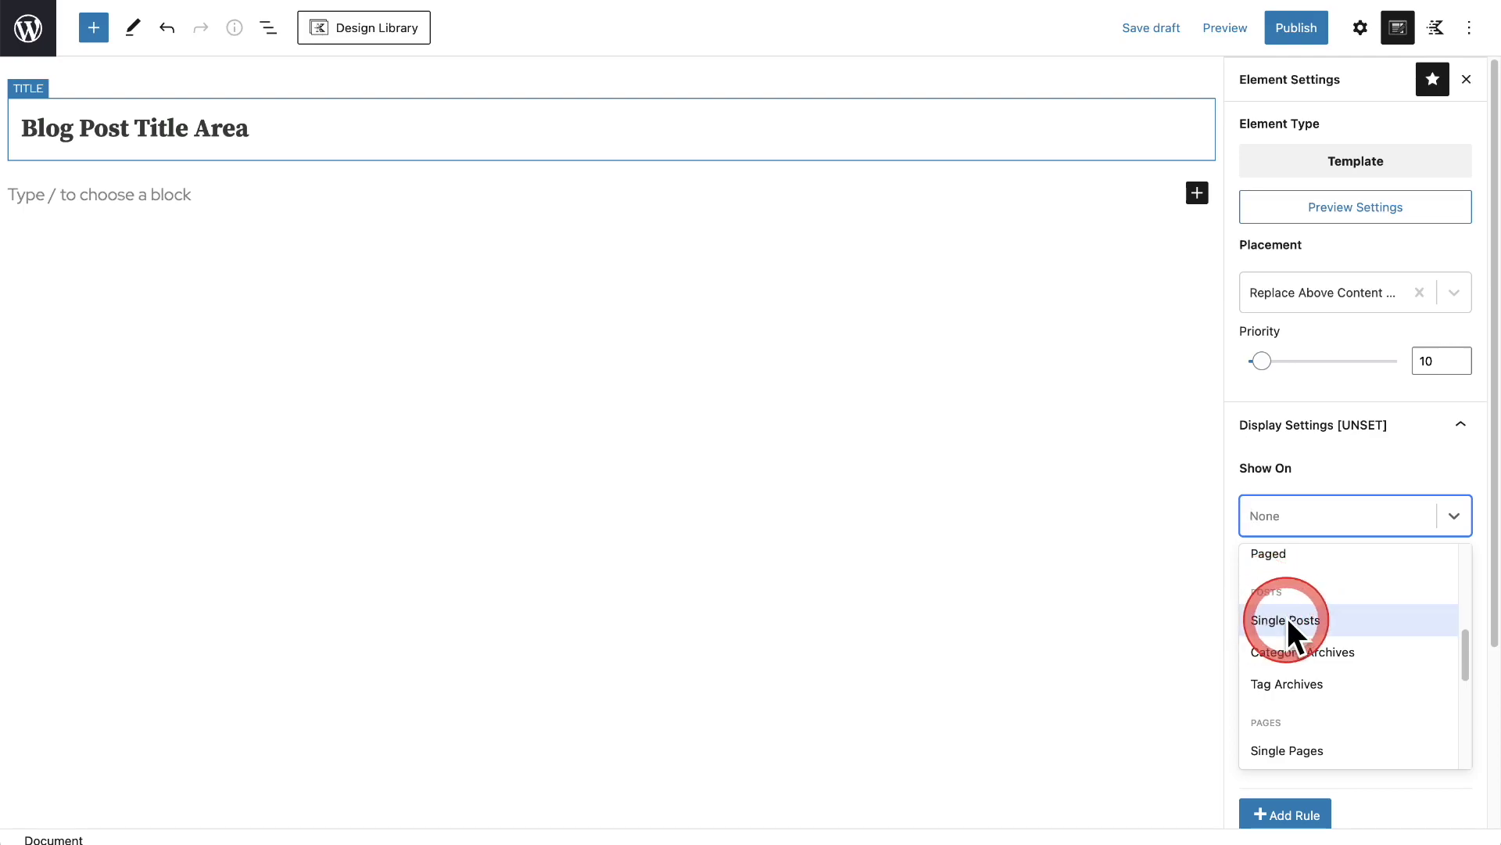
left_click(1349, 621)
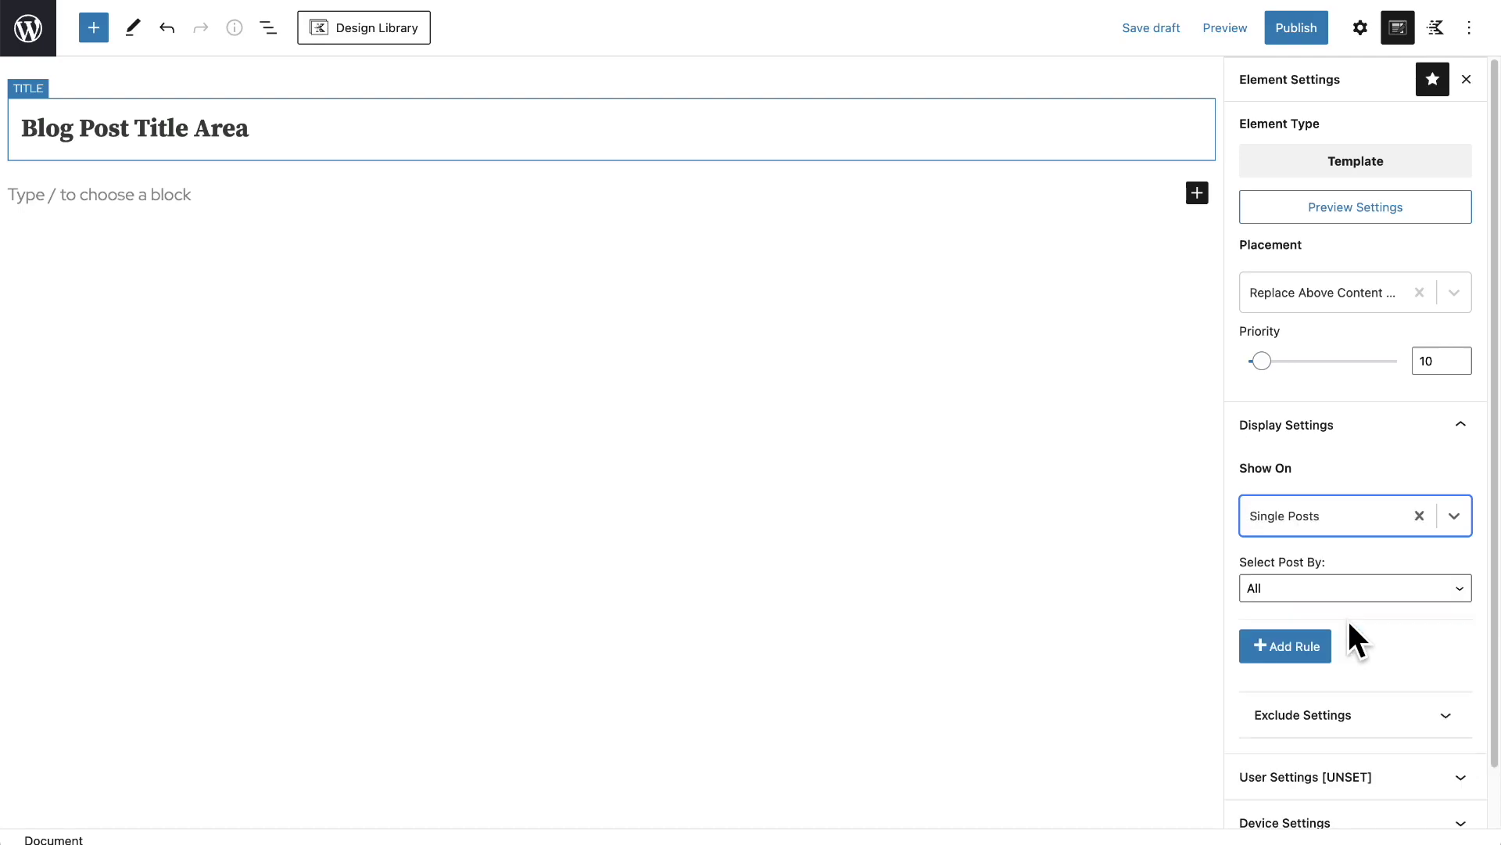
left_click(1277, 646)
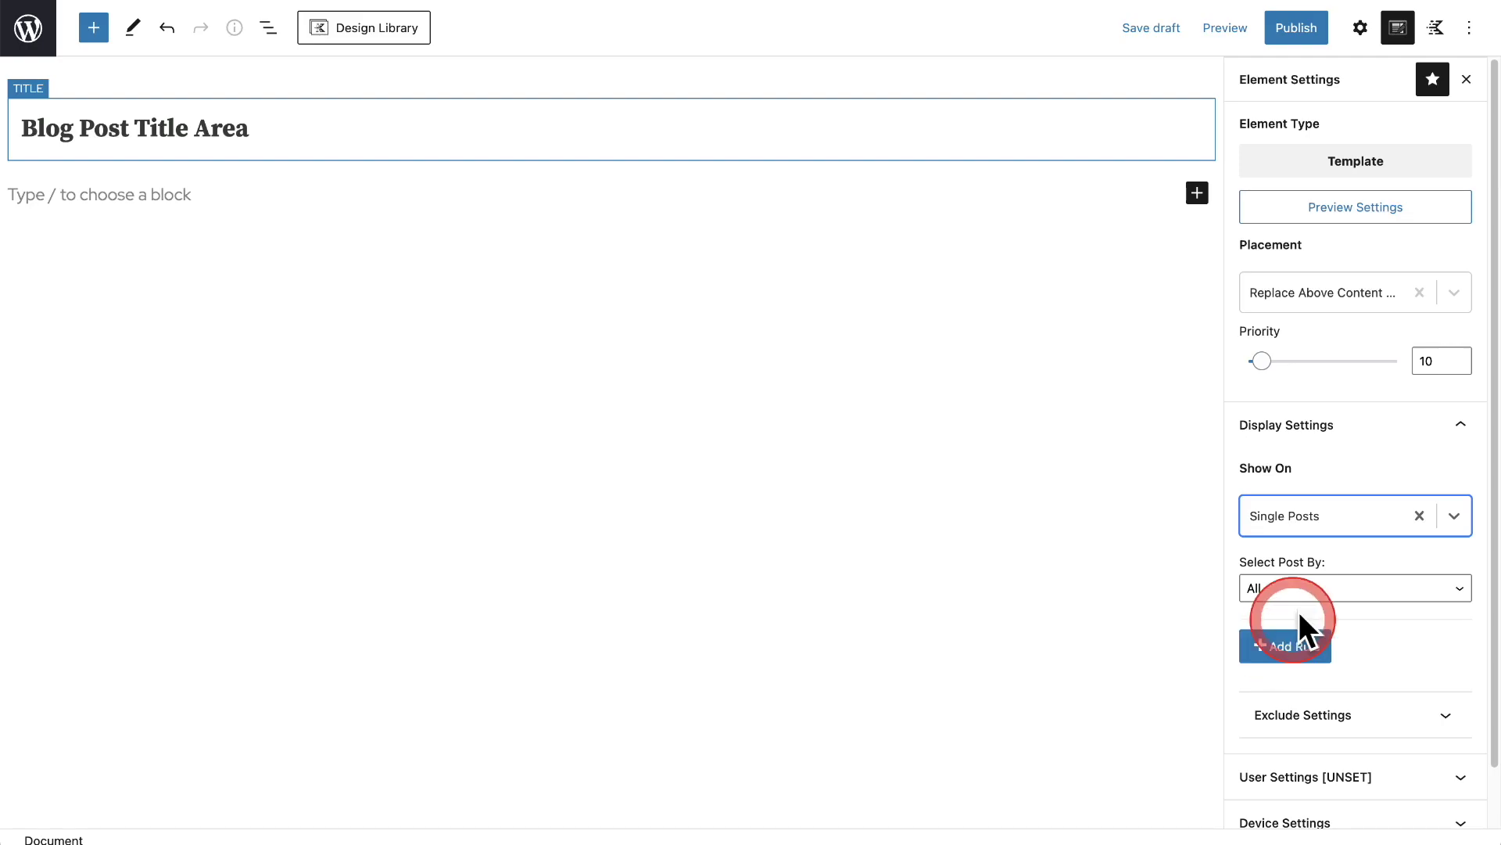
left_click(1263, 512)
Make the element visible to All Users and publish it.
scroll(1370, 612, "down", 2)
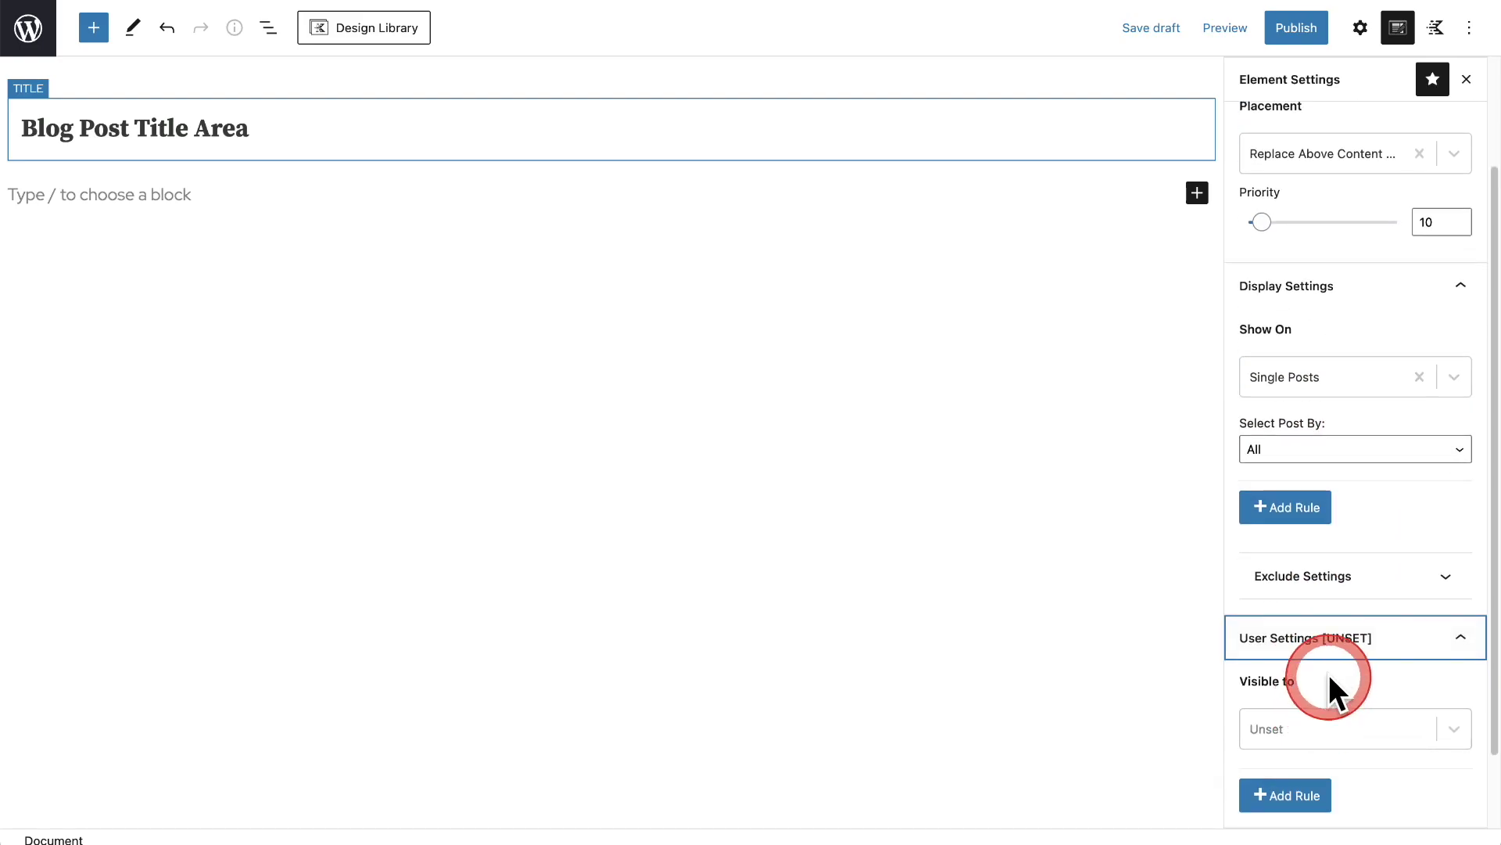
left_click(1332, 721)
left_click(1313, 708)
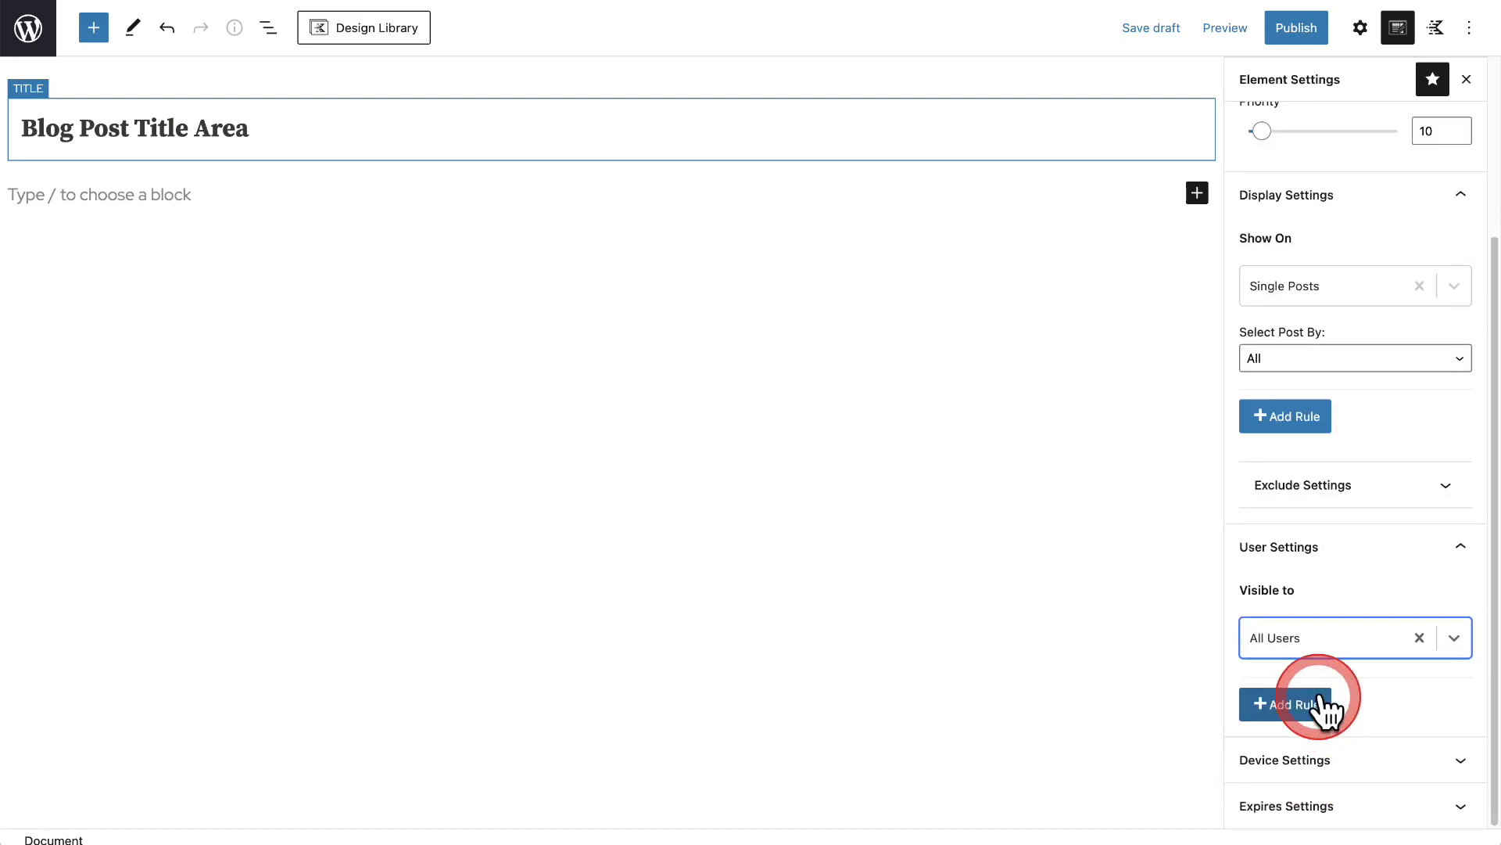
left_click(1287, 39)
left_click(1287, 36)
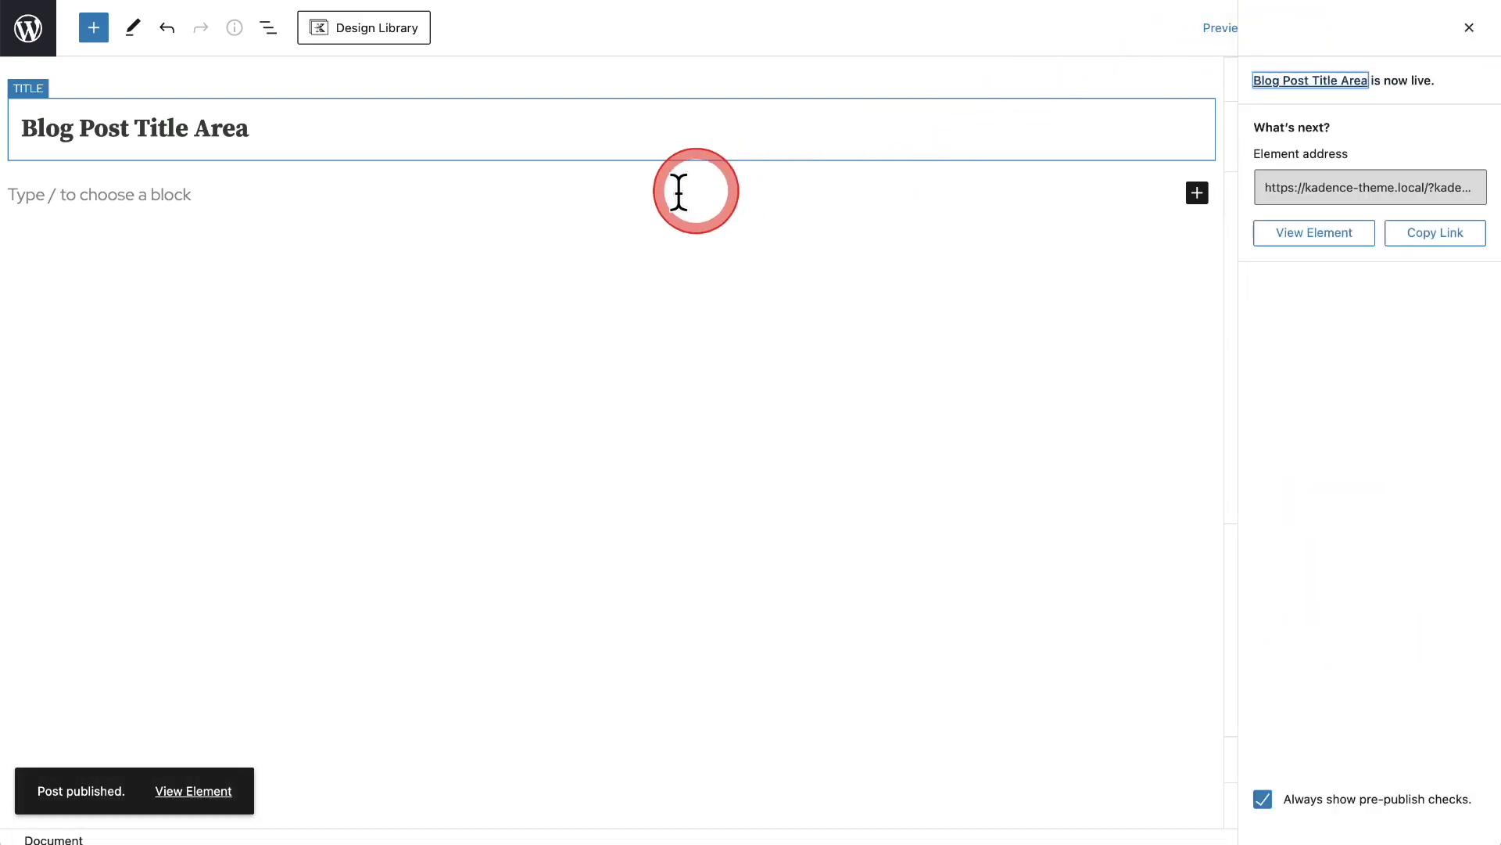
Insert a Row Layout block below the title with two equal 50% columns.
left_click(596, 195)
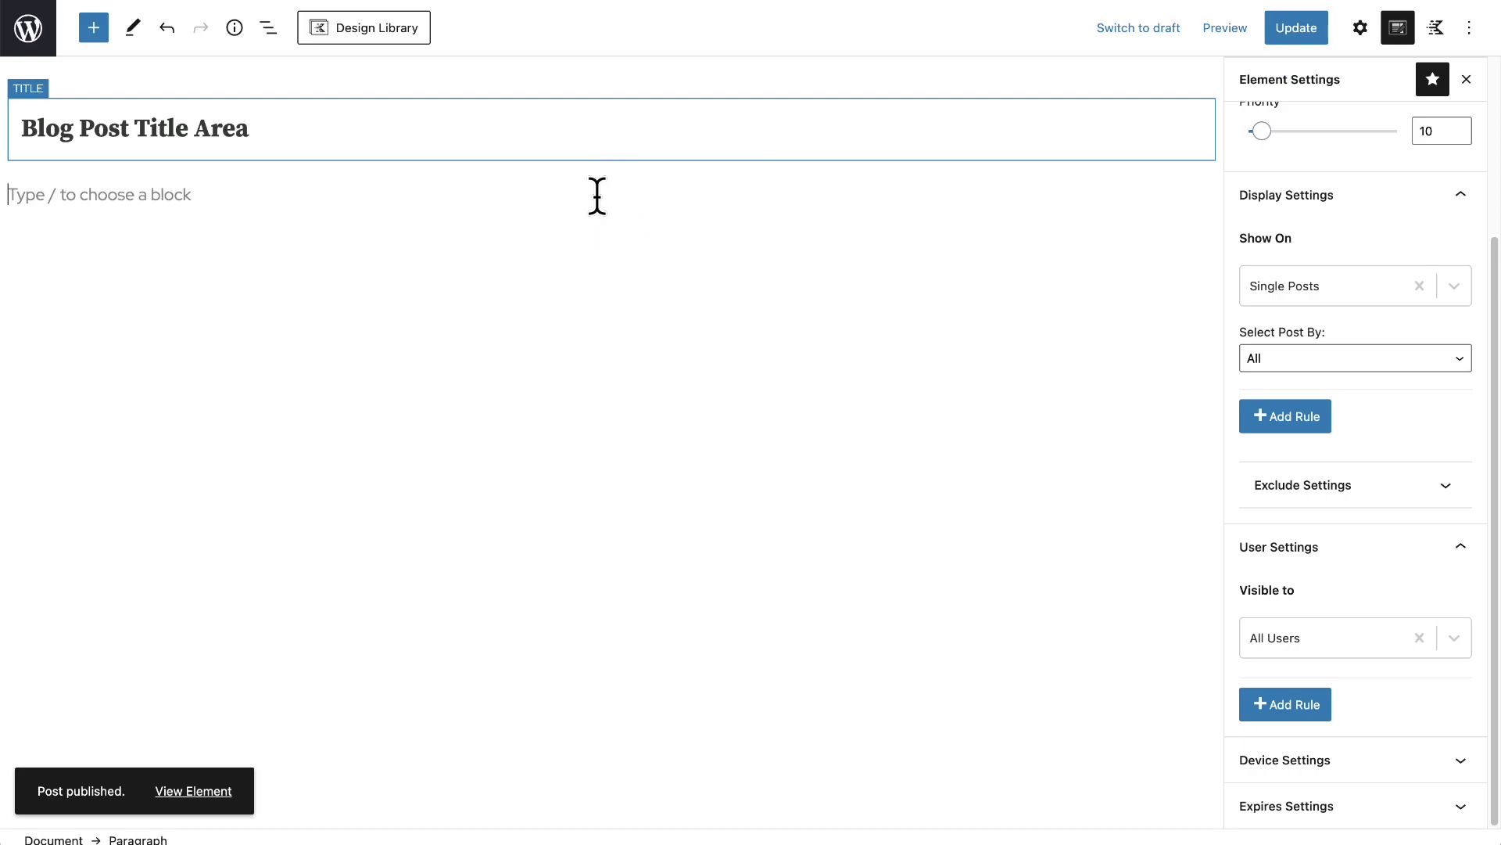
left_click(93, 28)
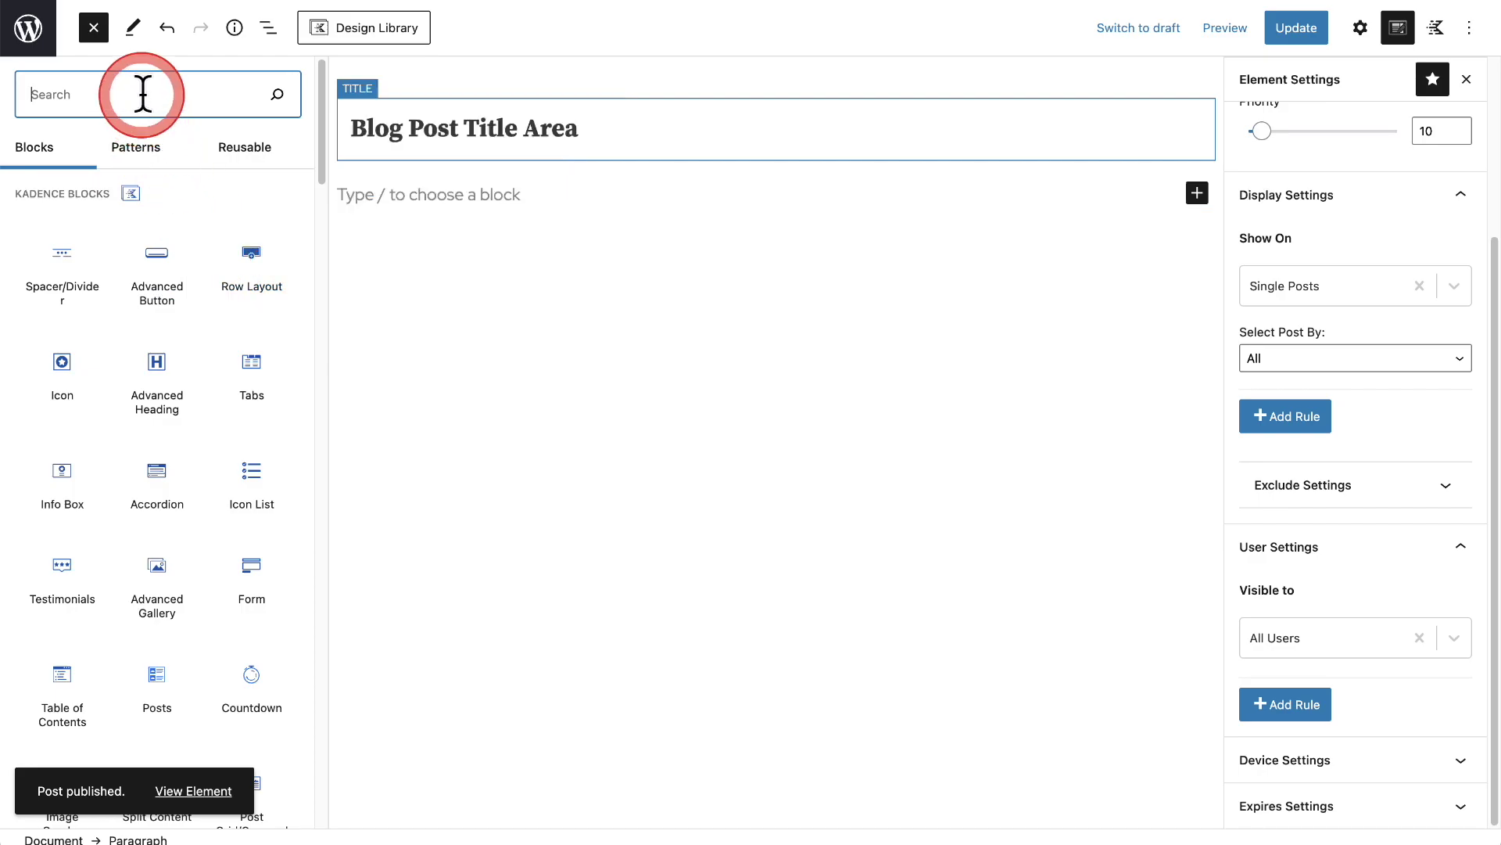
type("row")
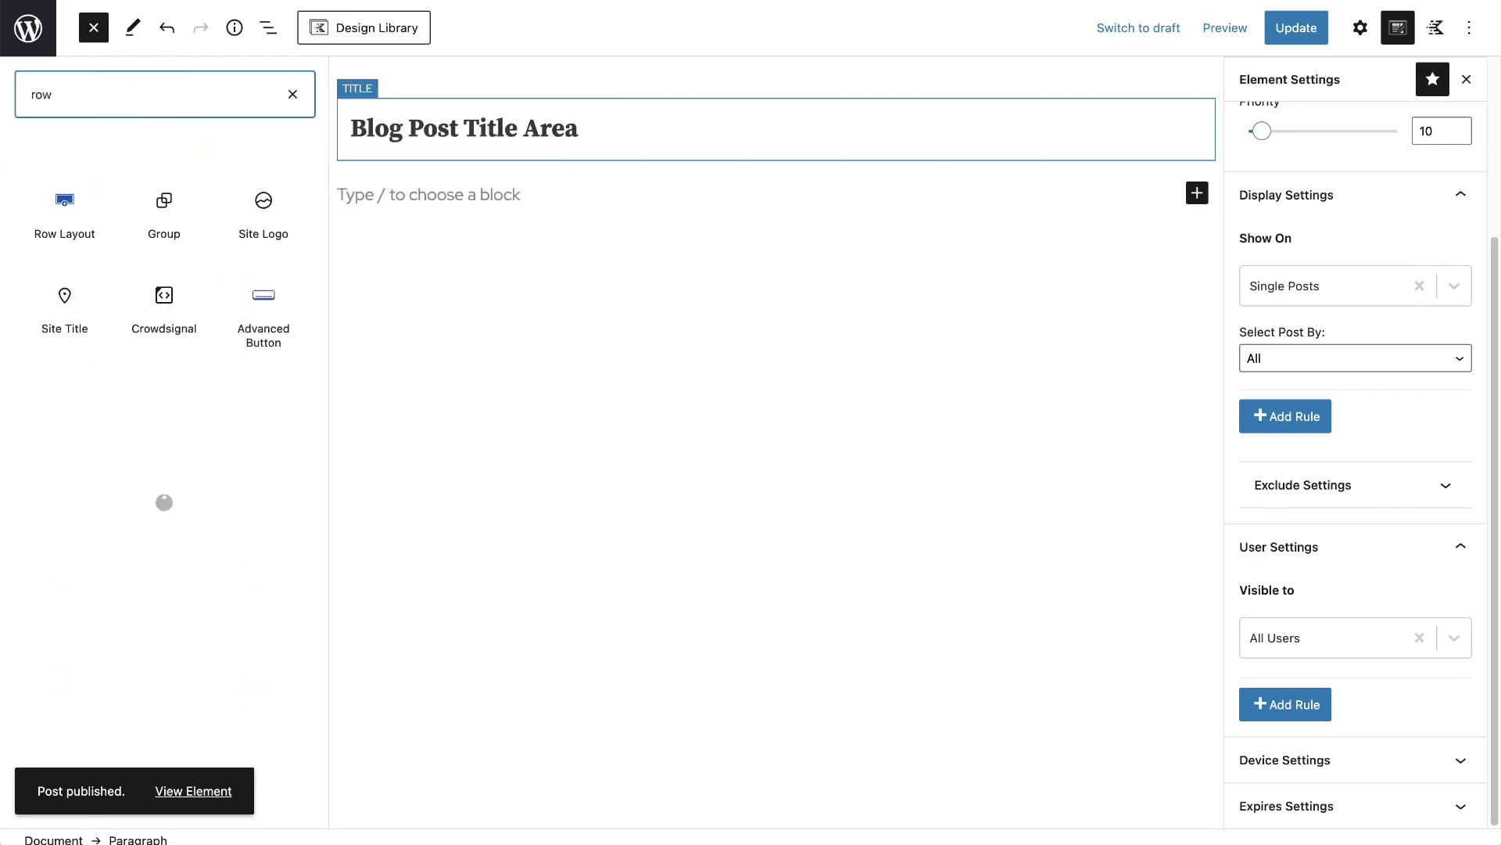
left_click(55, 223)
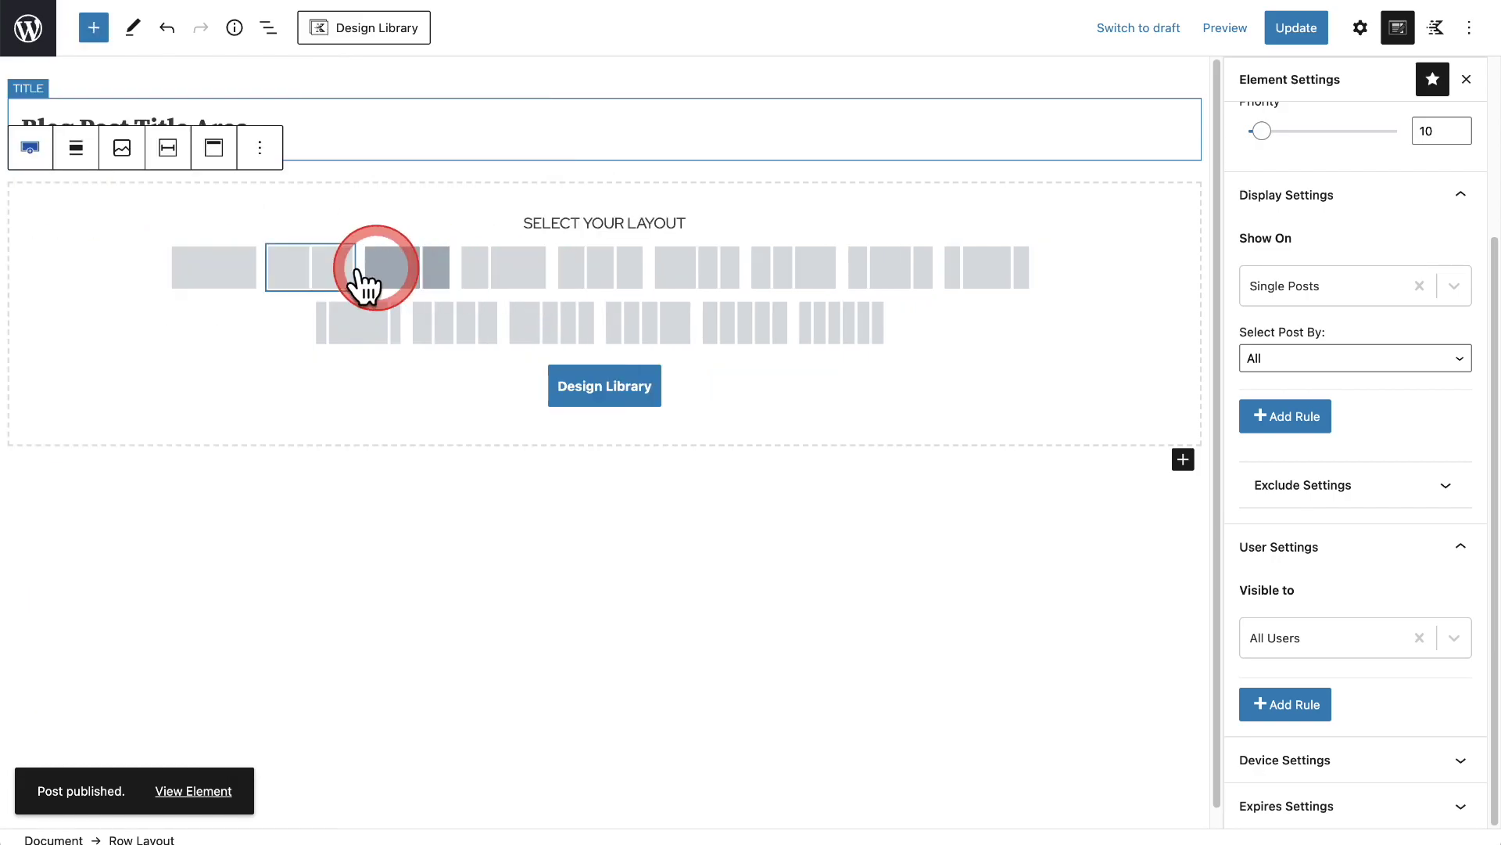
left_click(312, 280)
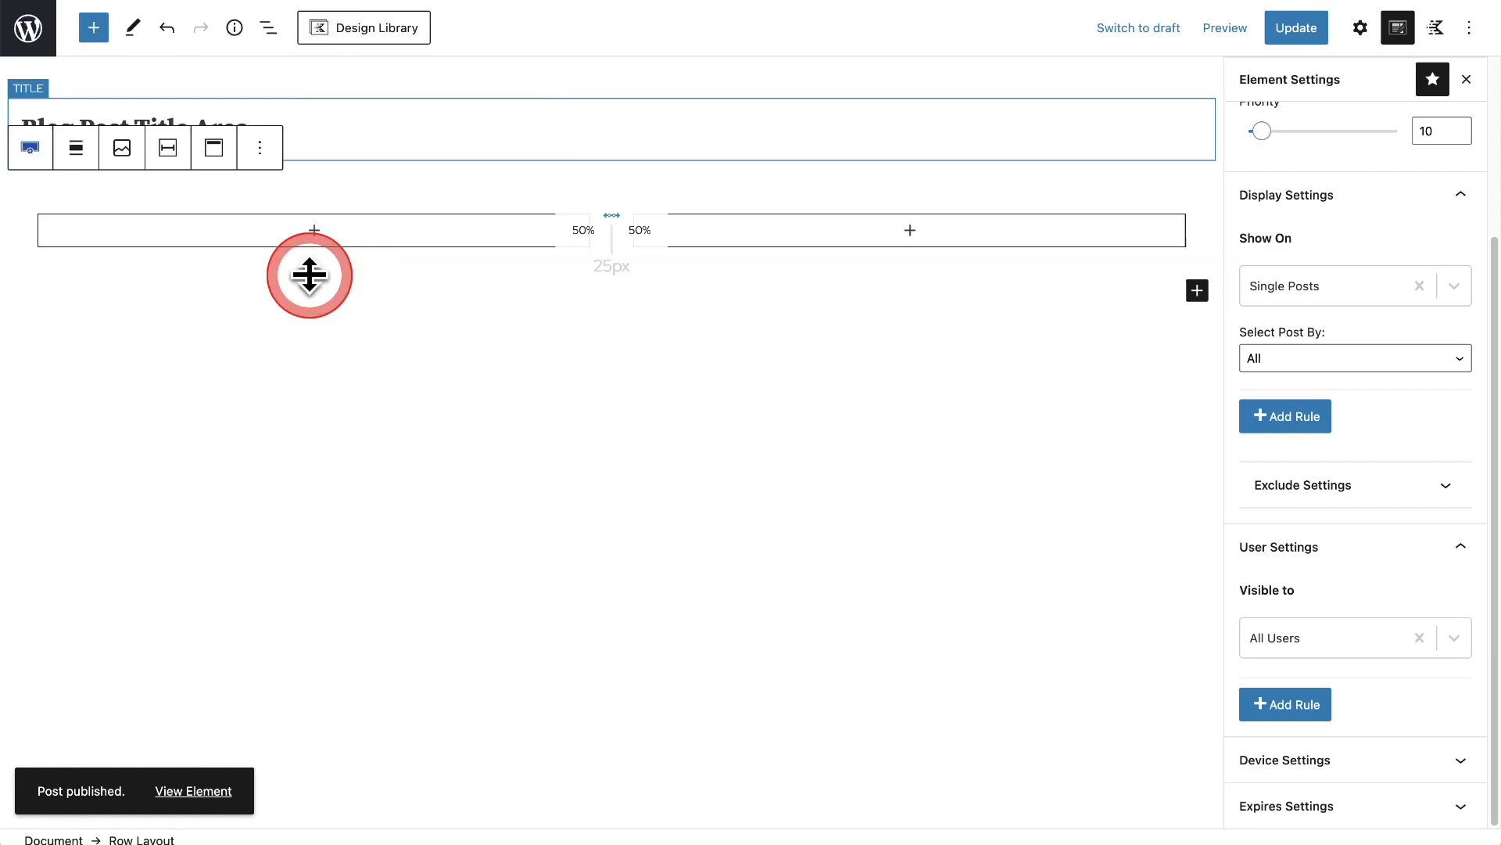
Insert an Advanced Heading block into the first column of the row layout.
left_click(315, 230)
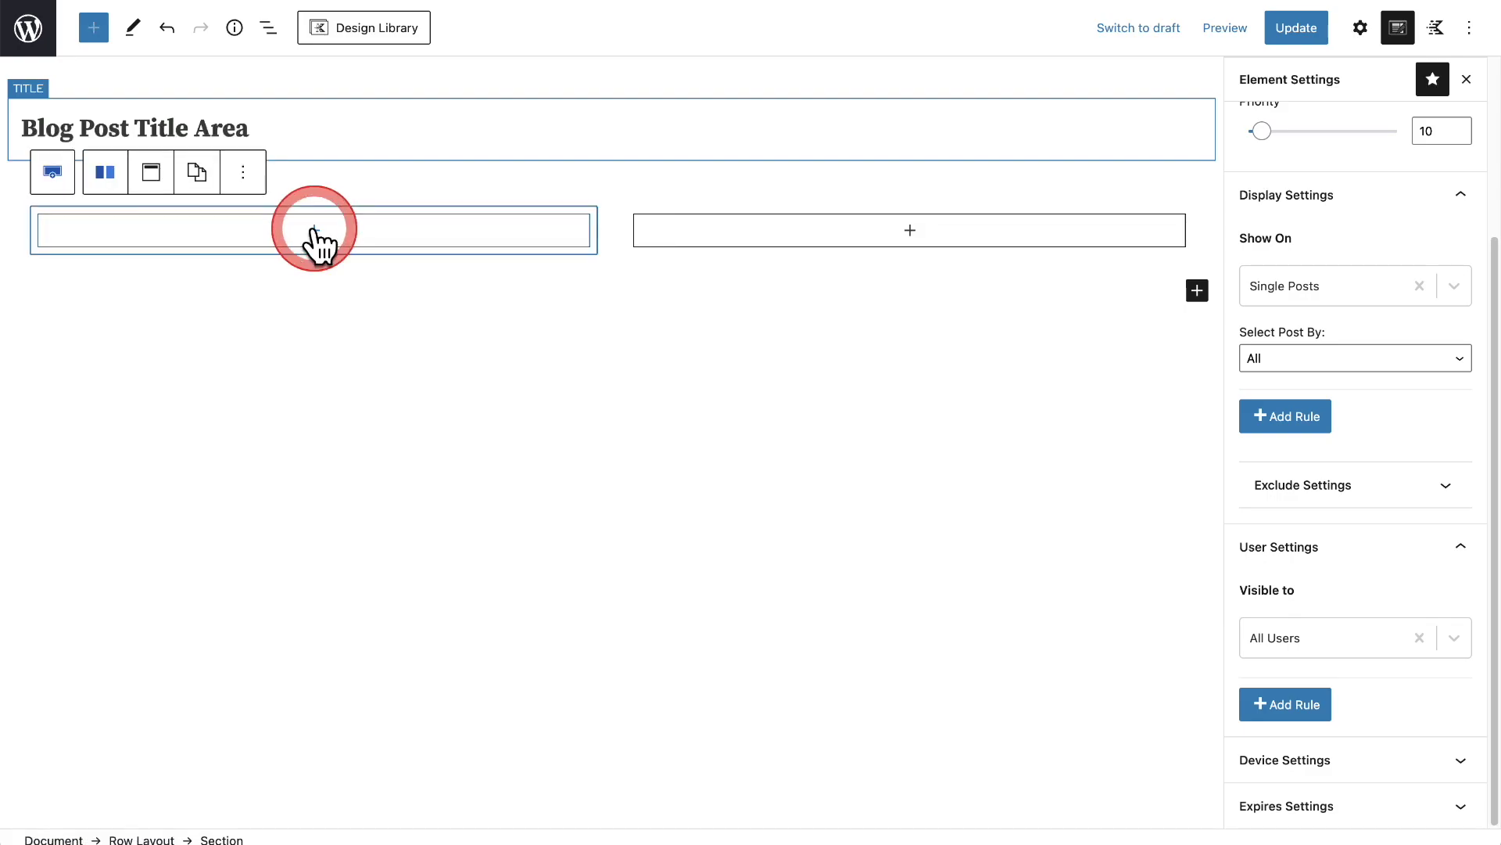
left_click(314, 229)
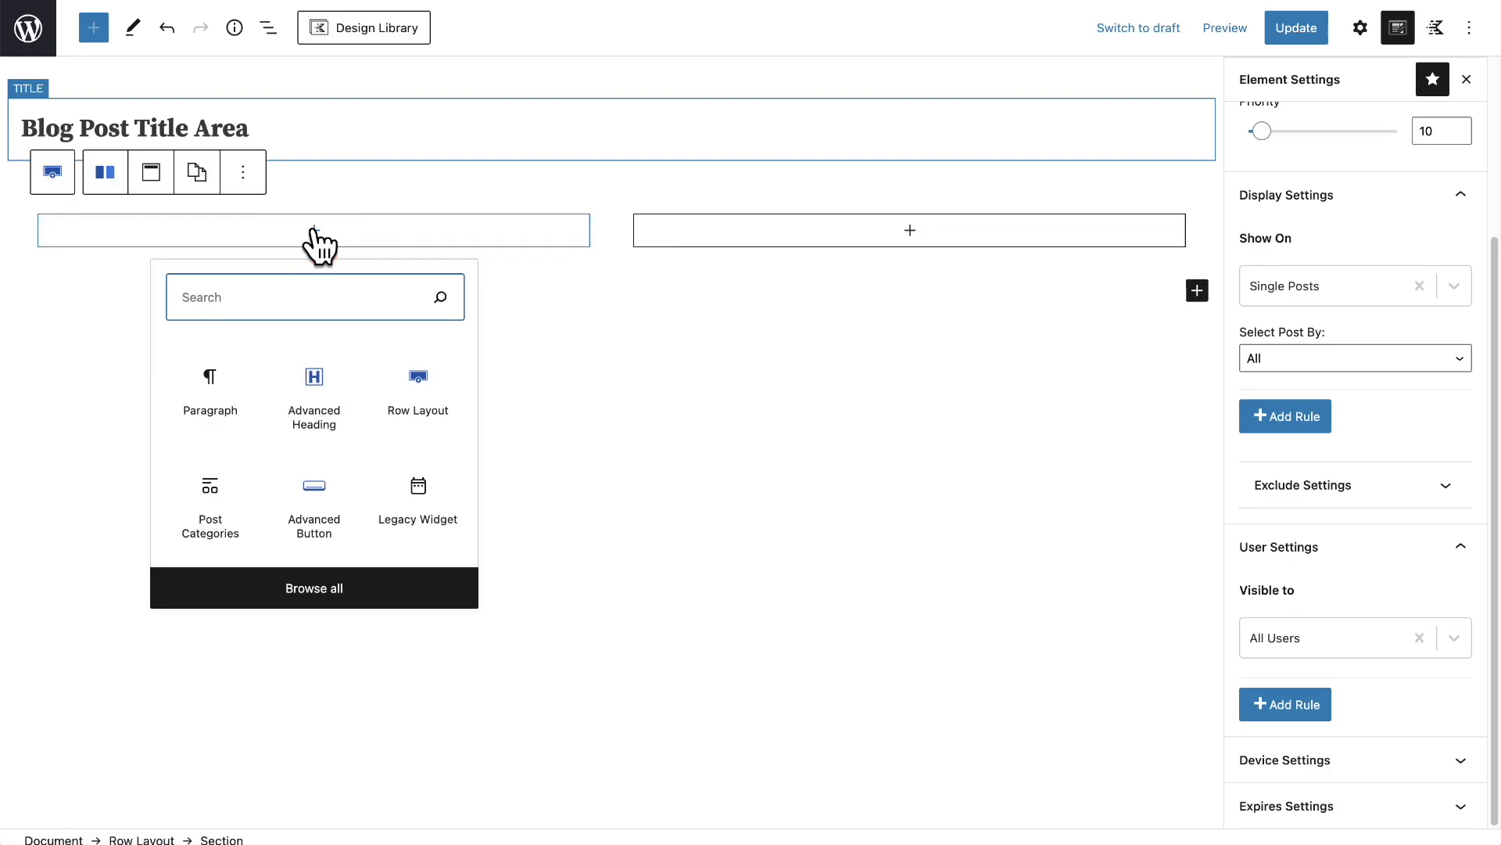
type("adv")
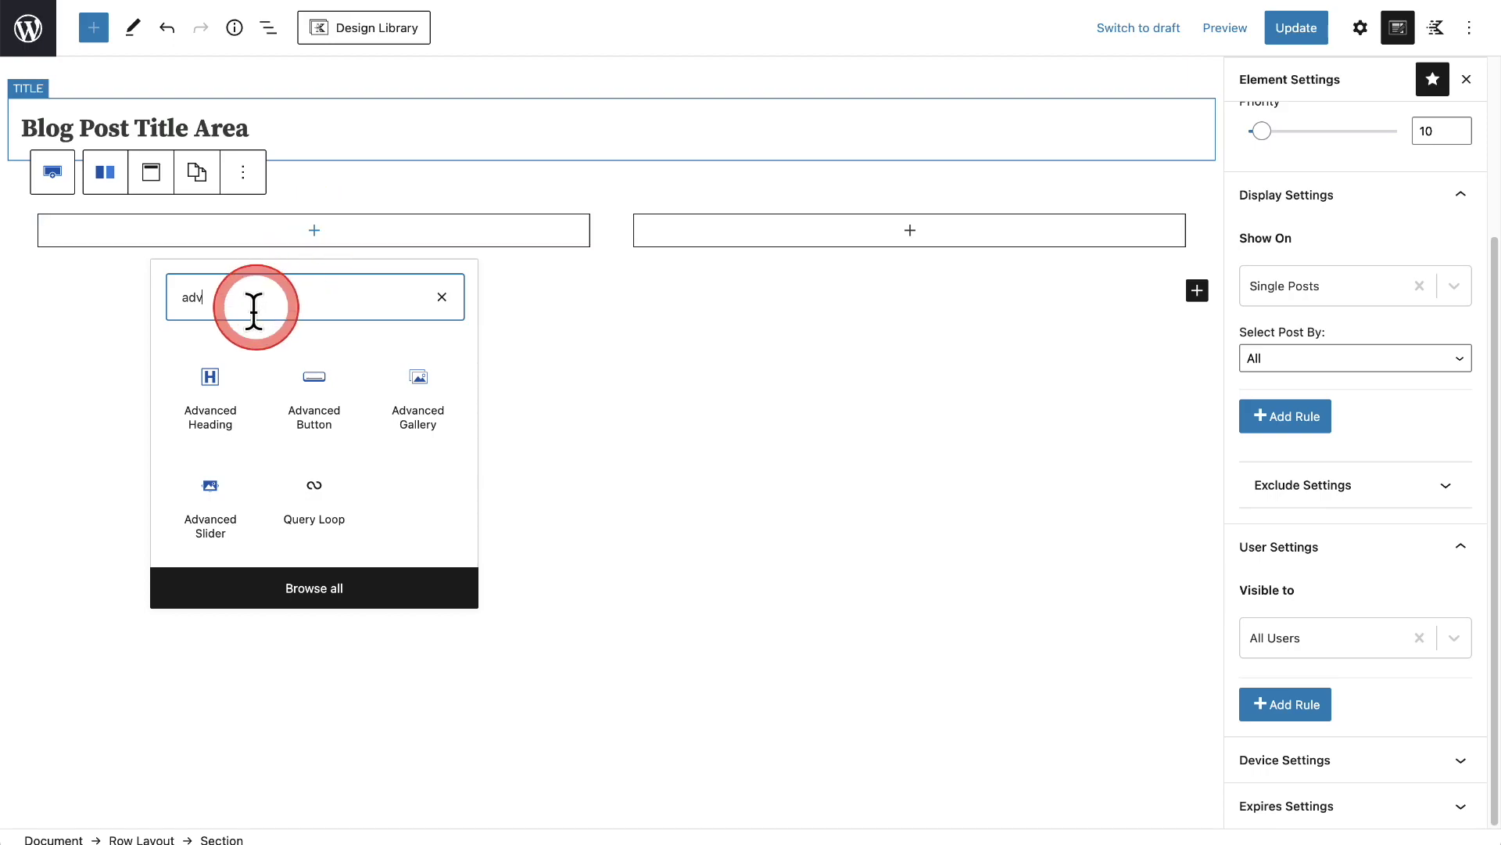
left_click(212, 397)
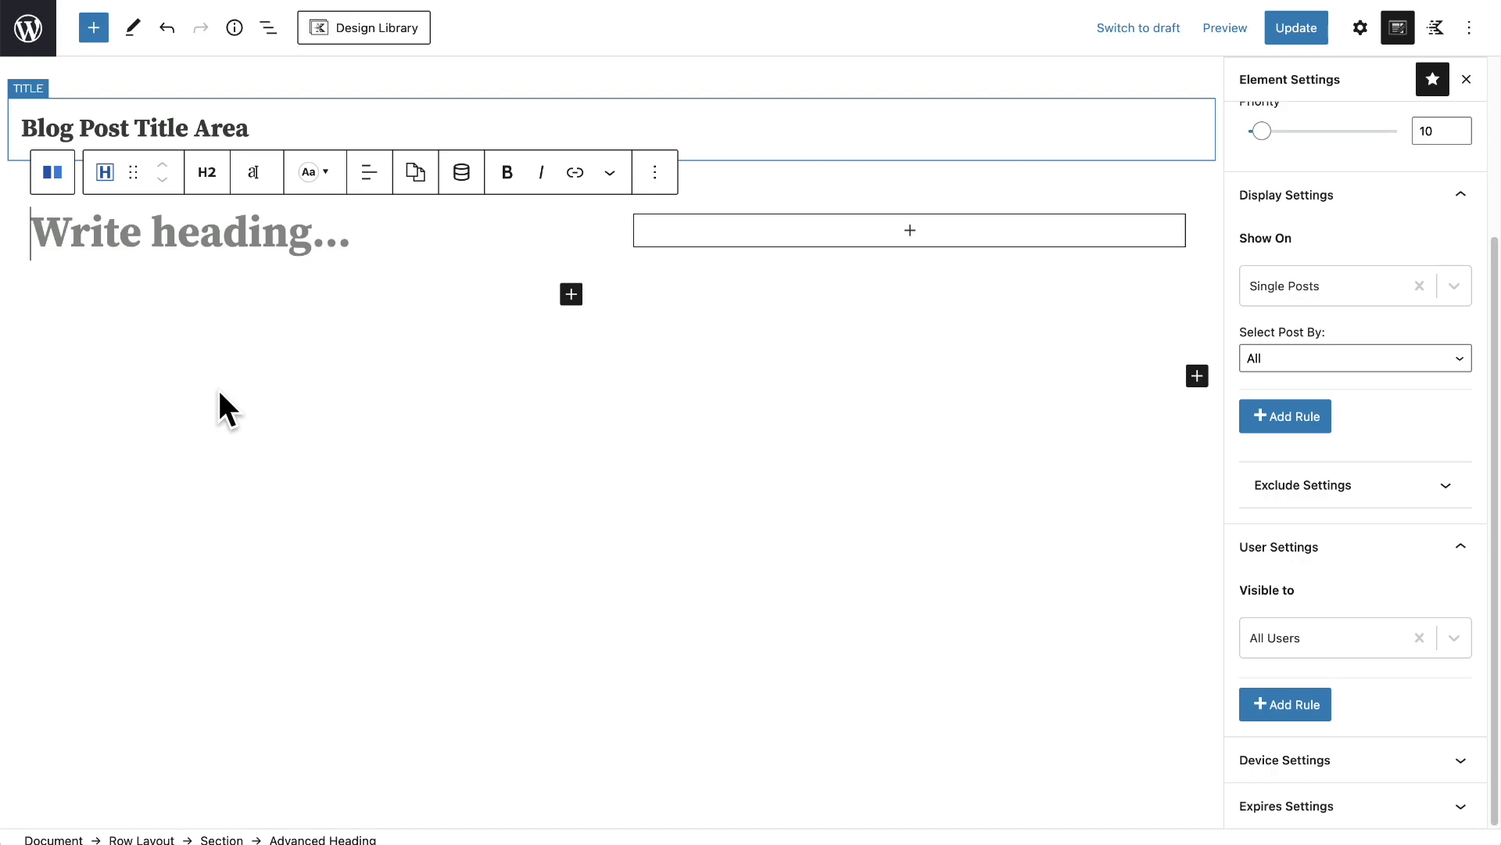
Fill the new heading with dynamic content set to Post Title, sourced from the current post.
left_click(388, 267)
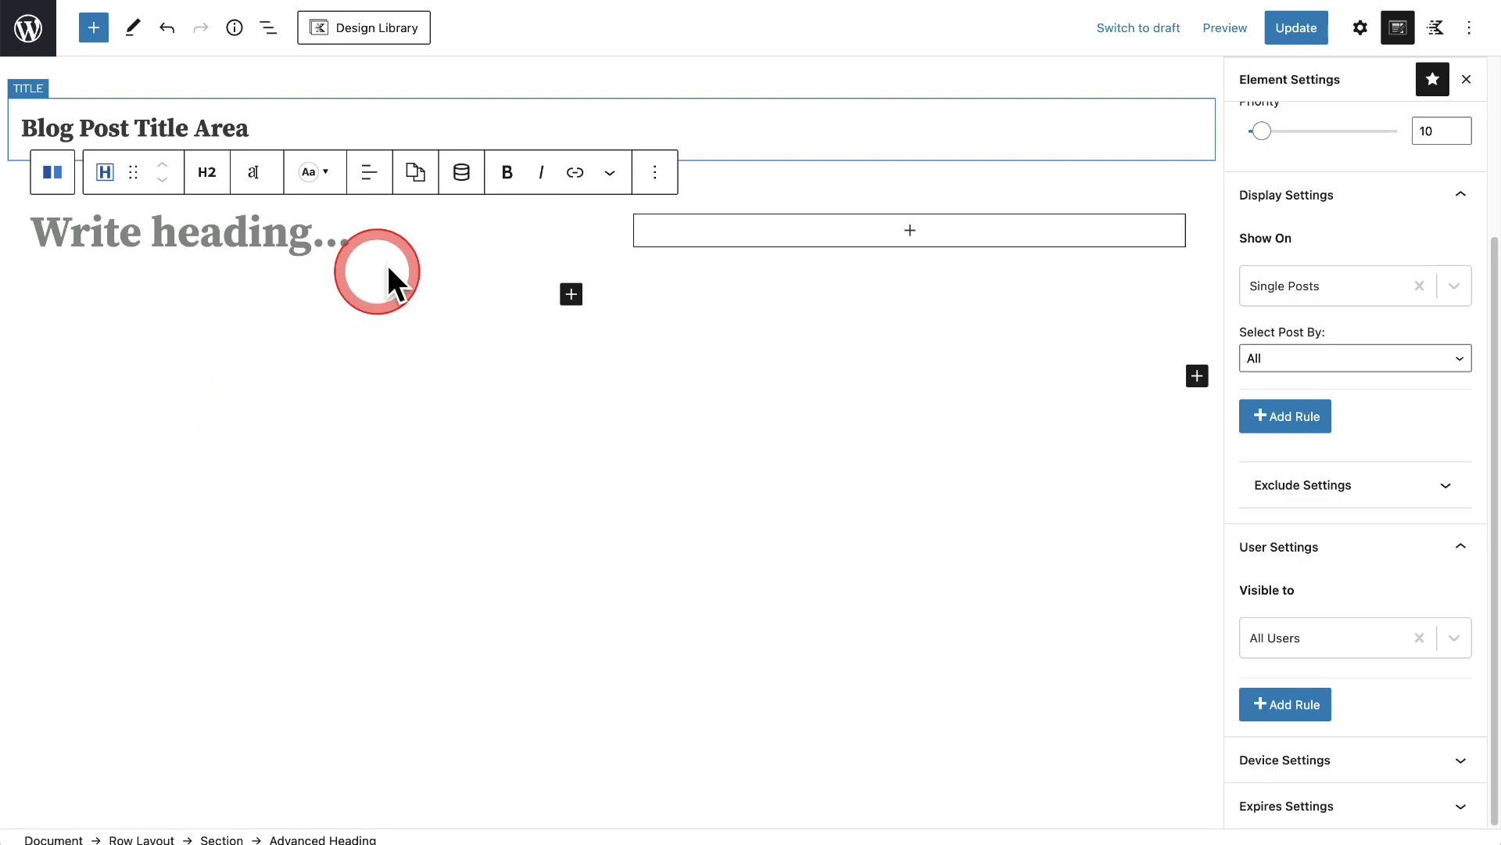
left_click(463, 175)
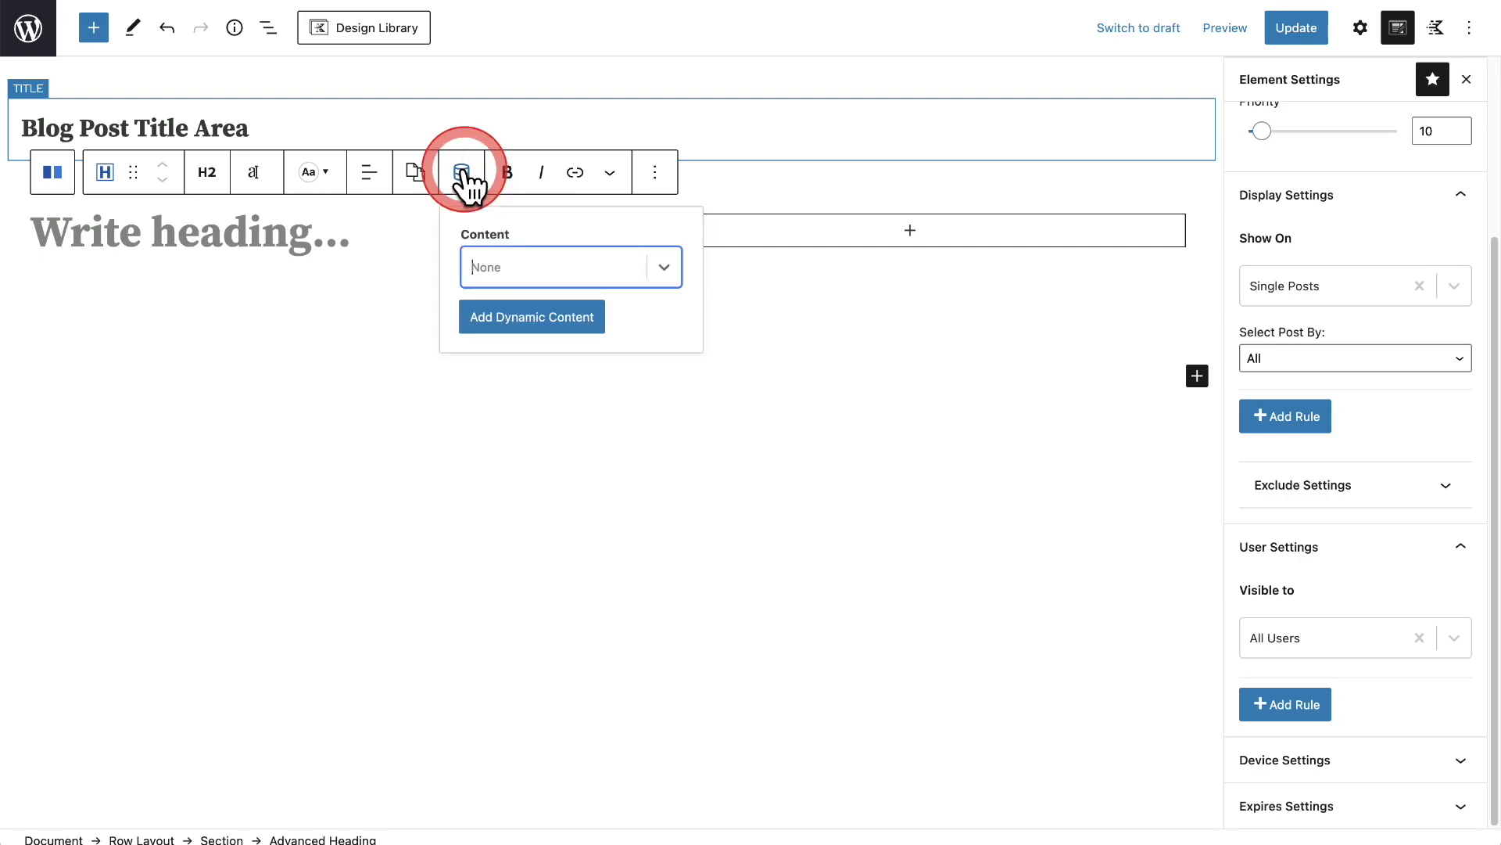
left_click(544, 269)
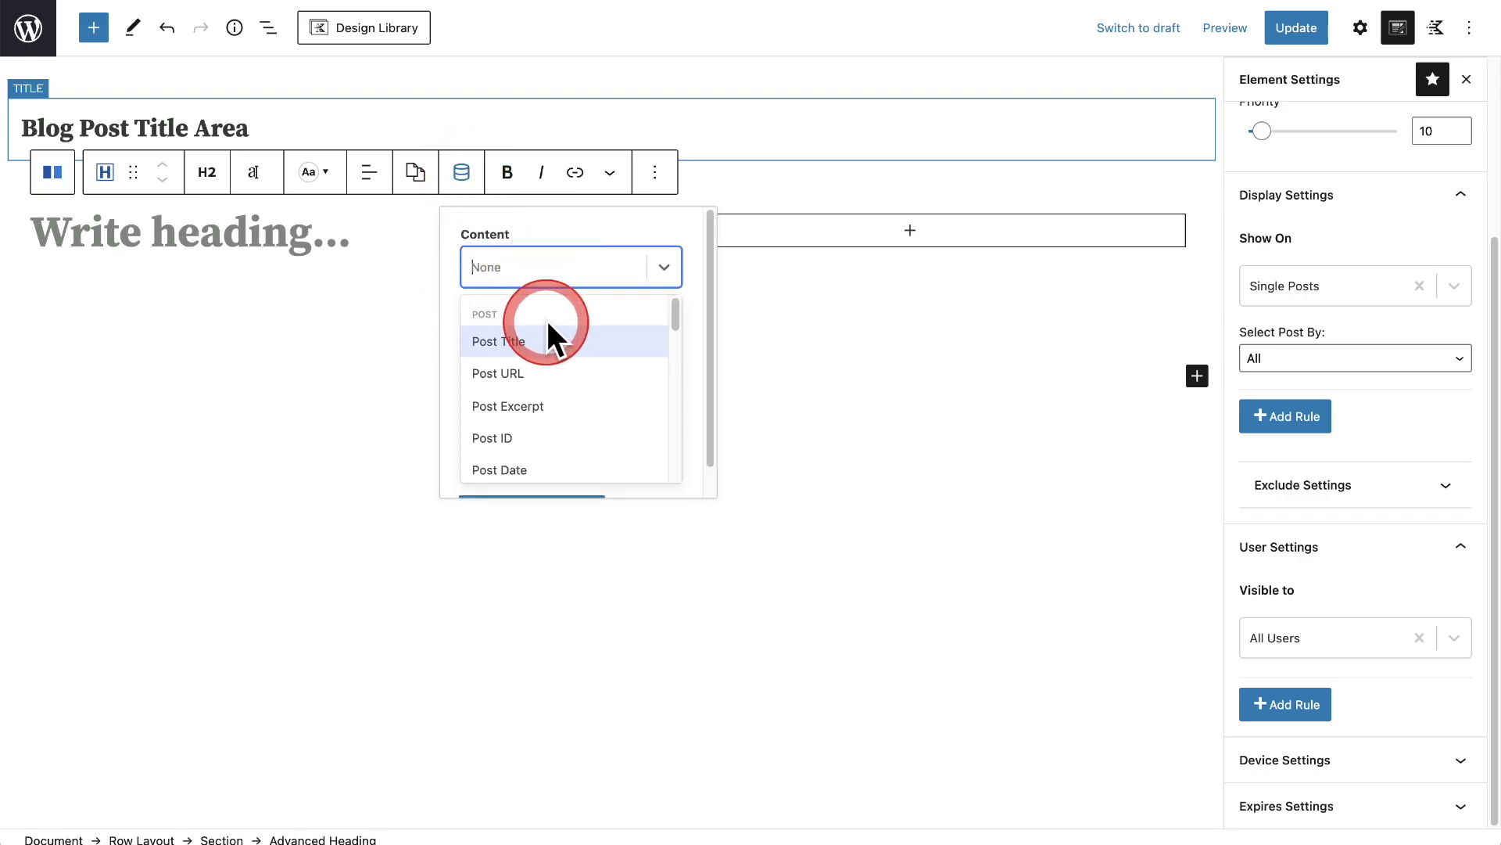
left_click(500, 341)
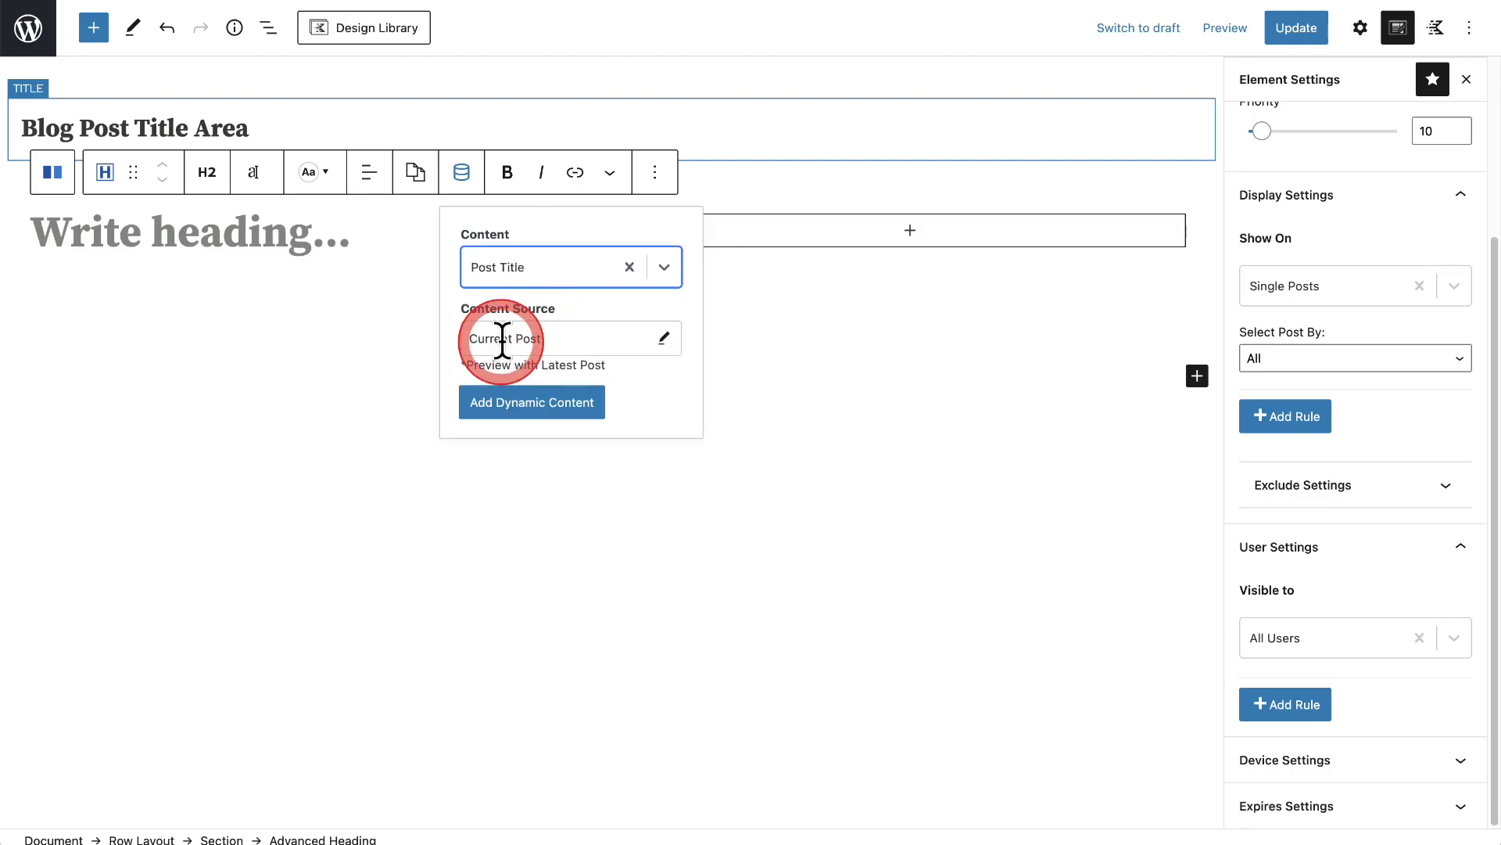
left_click(522, 402)
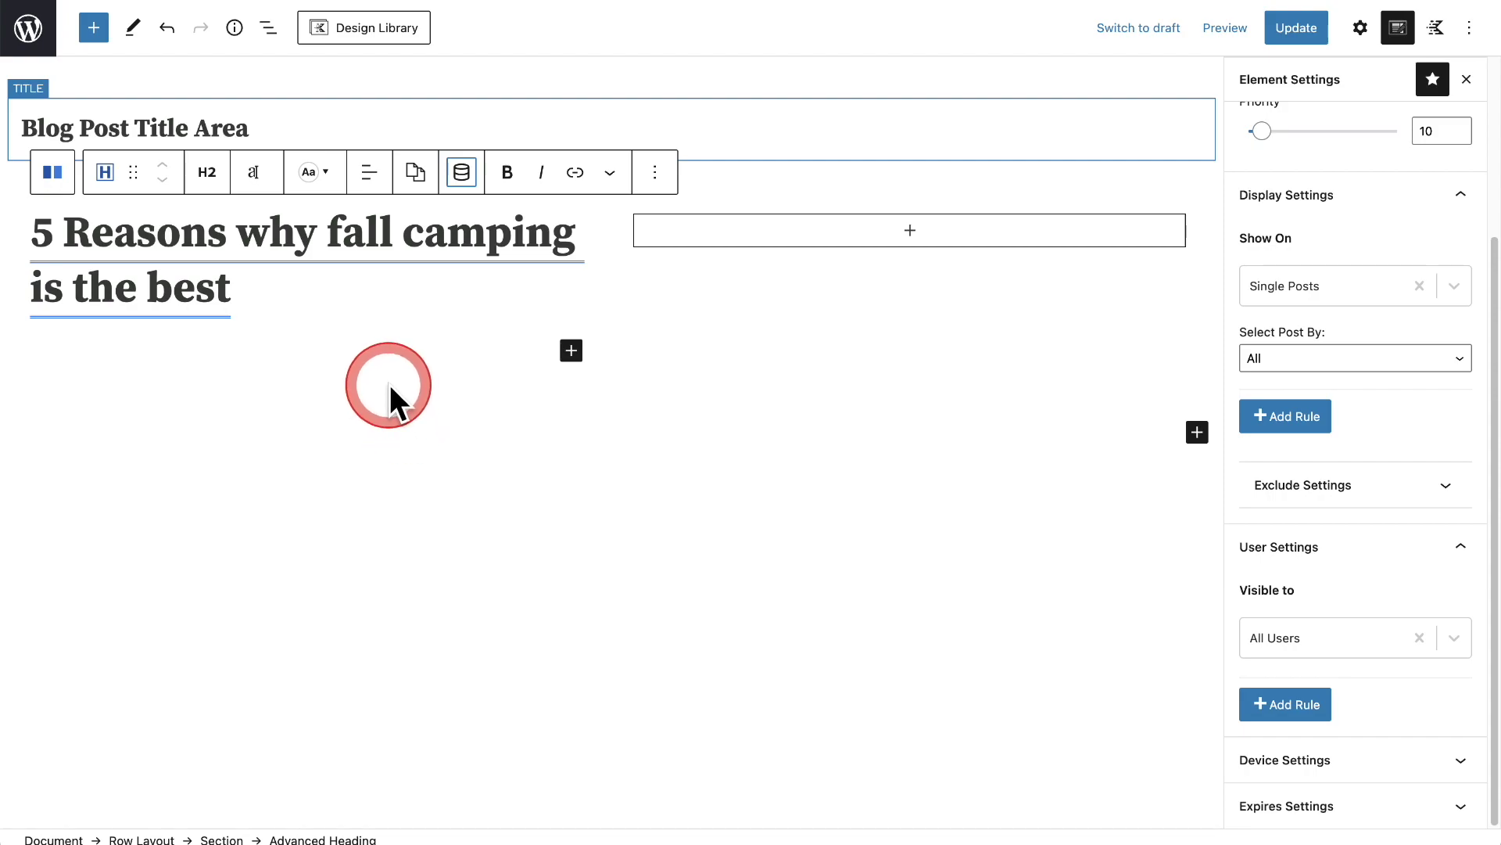
Insert a second Advanced Heading block below the post title heading and enter the text "by".
left_click(571, 352)
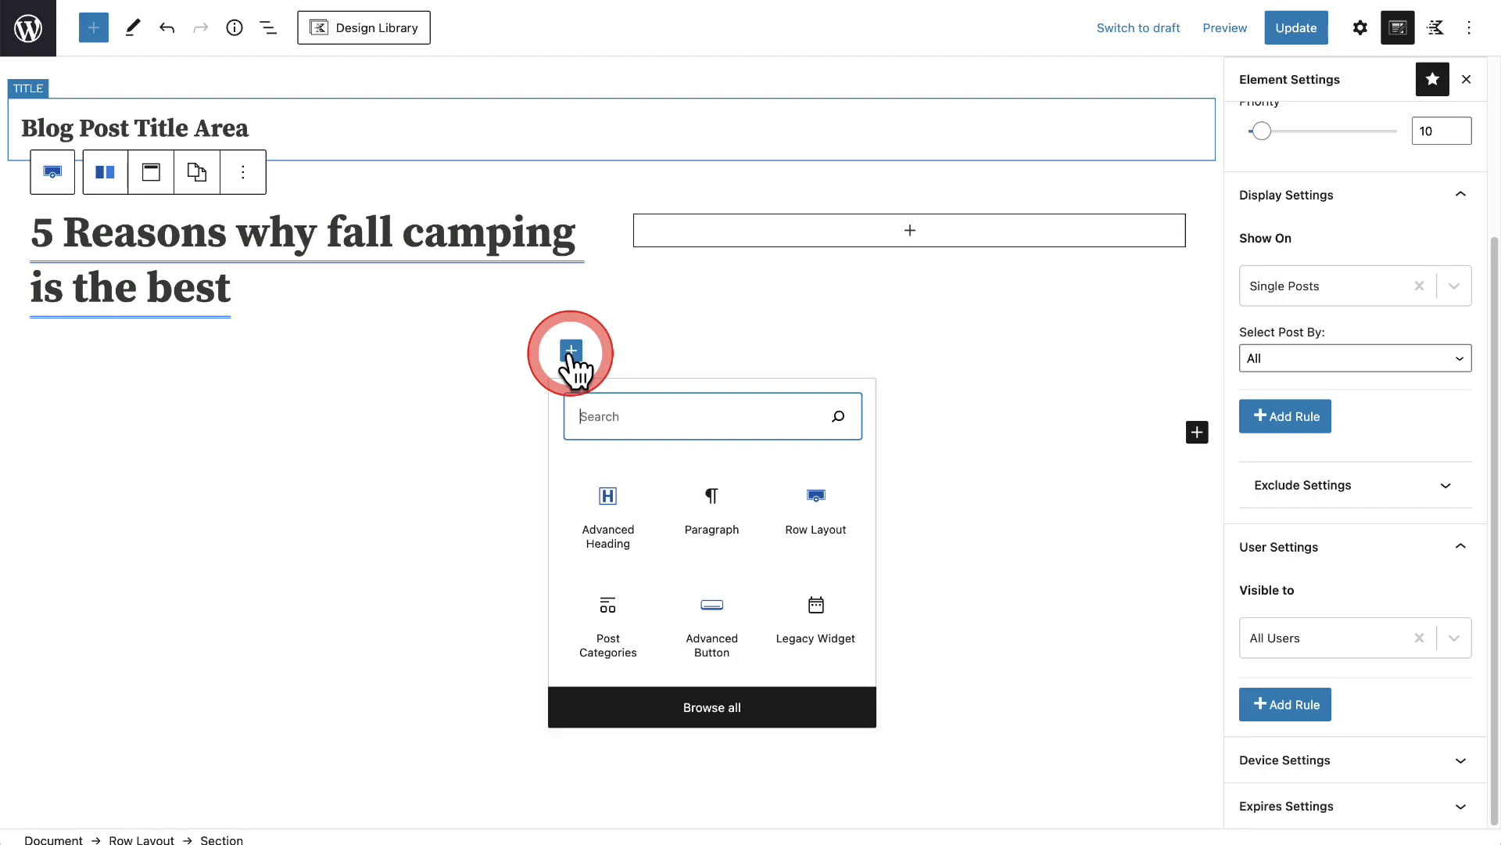
type("adv")
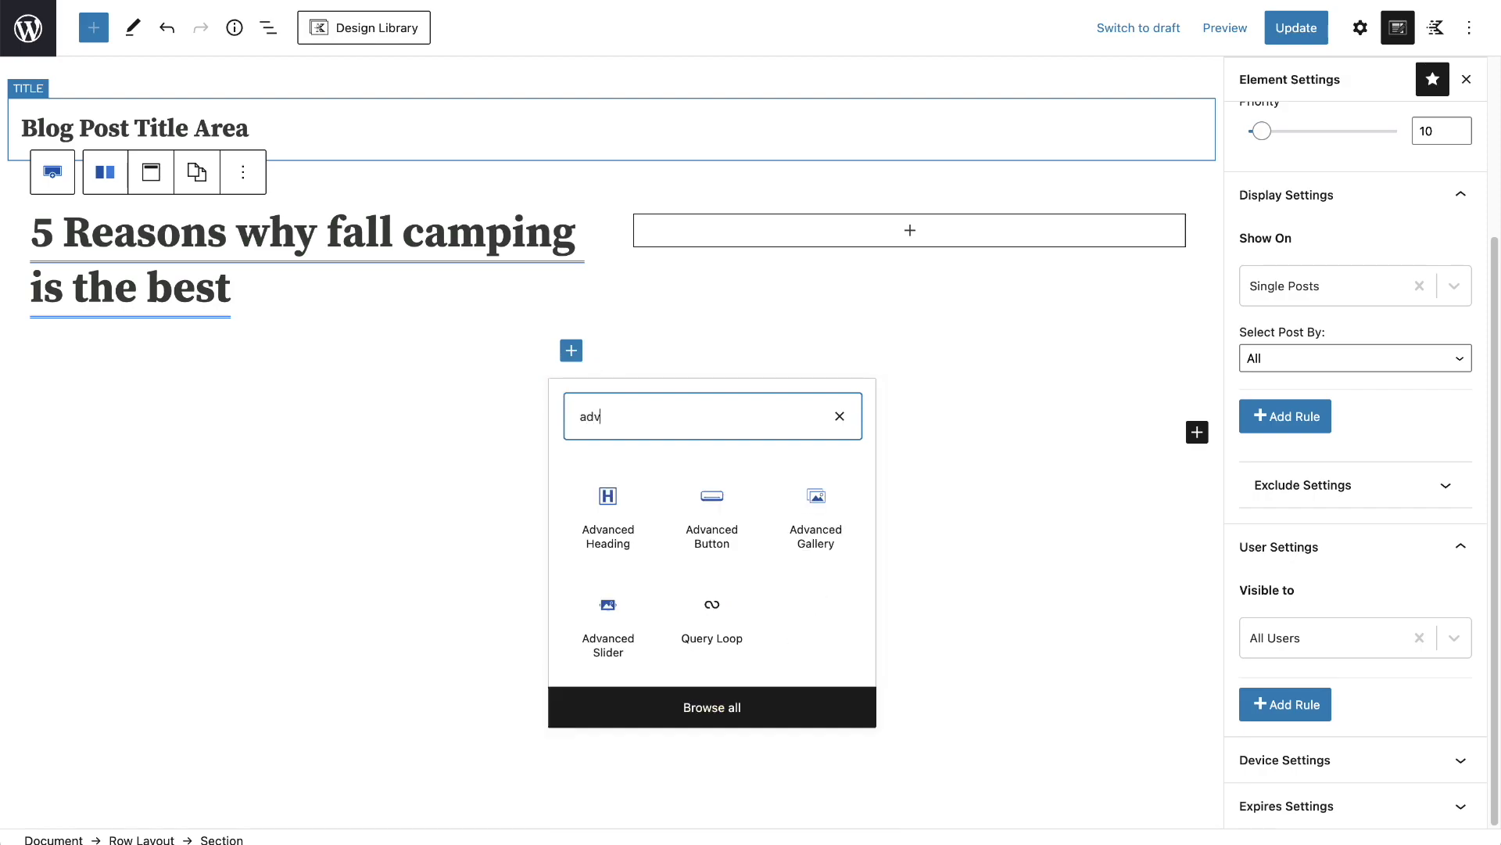
left_click(625, 539)
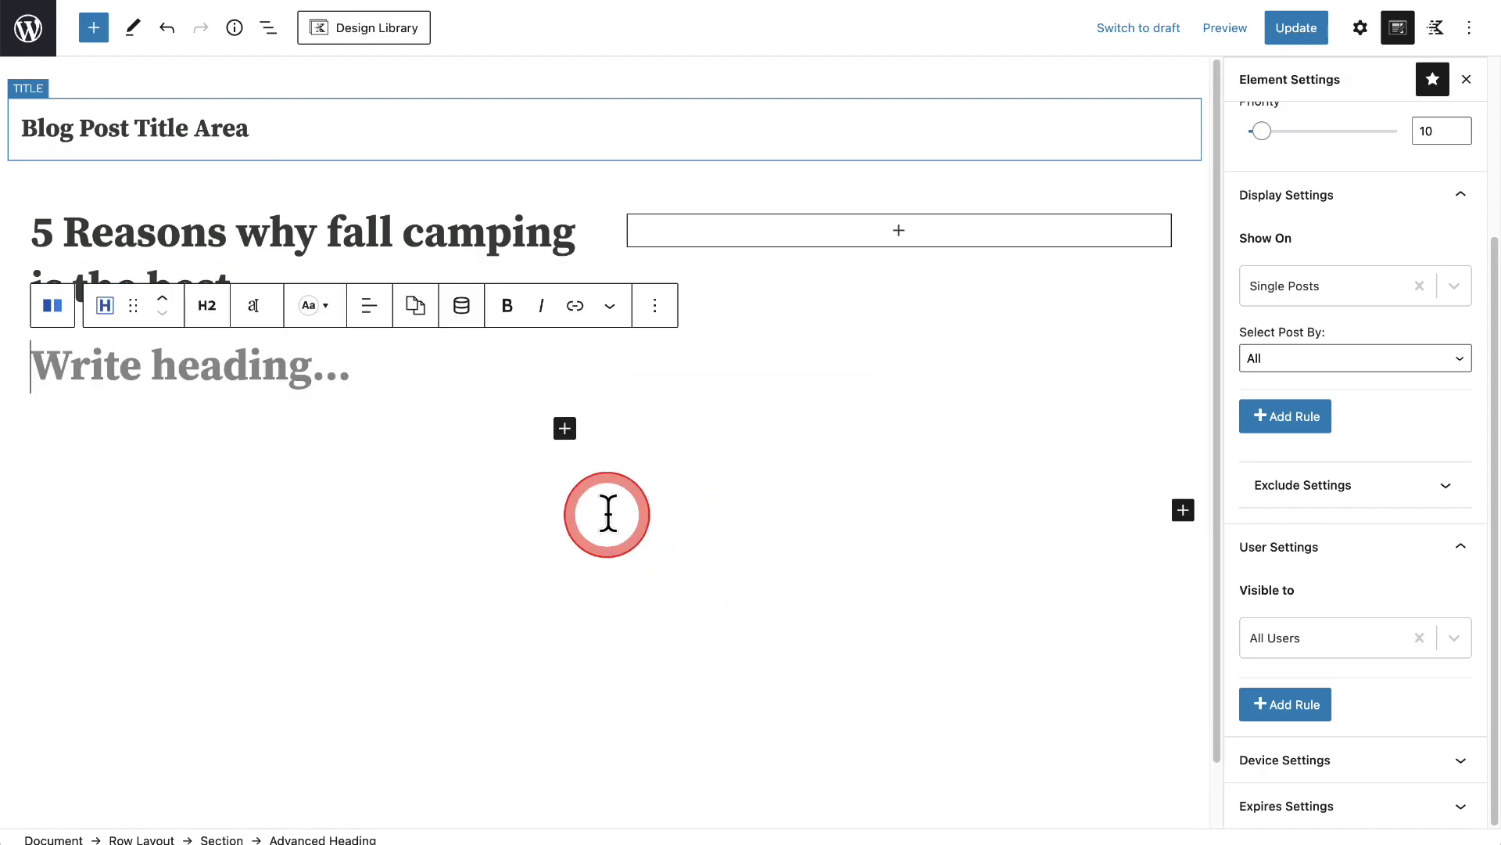
left_click(211, 371)
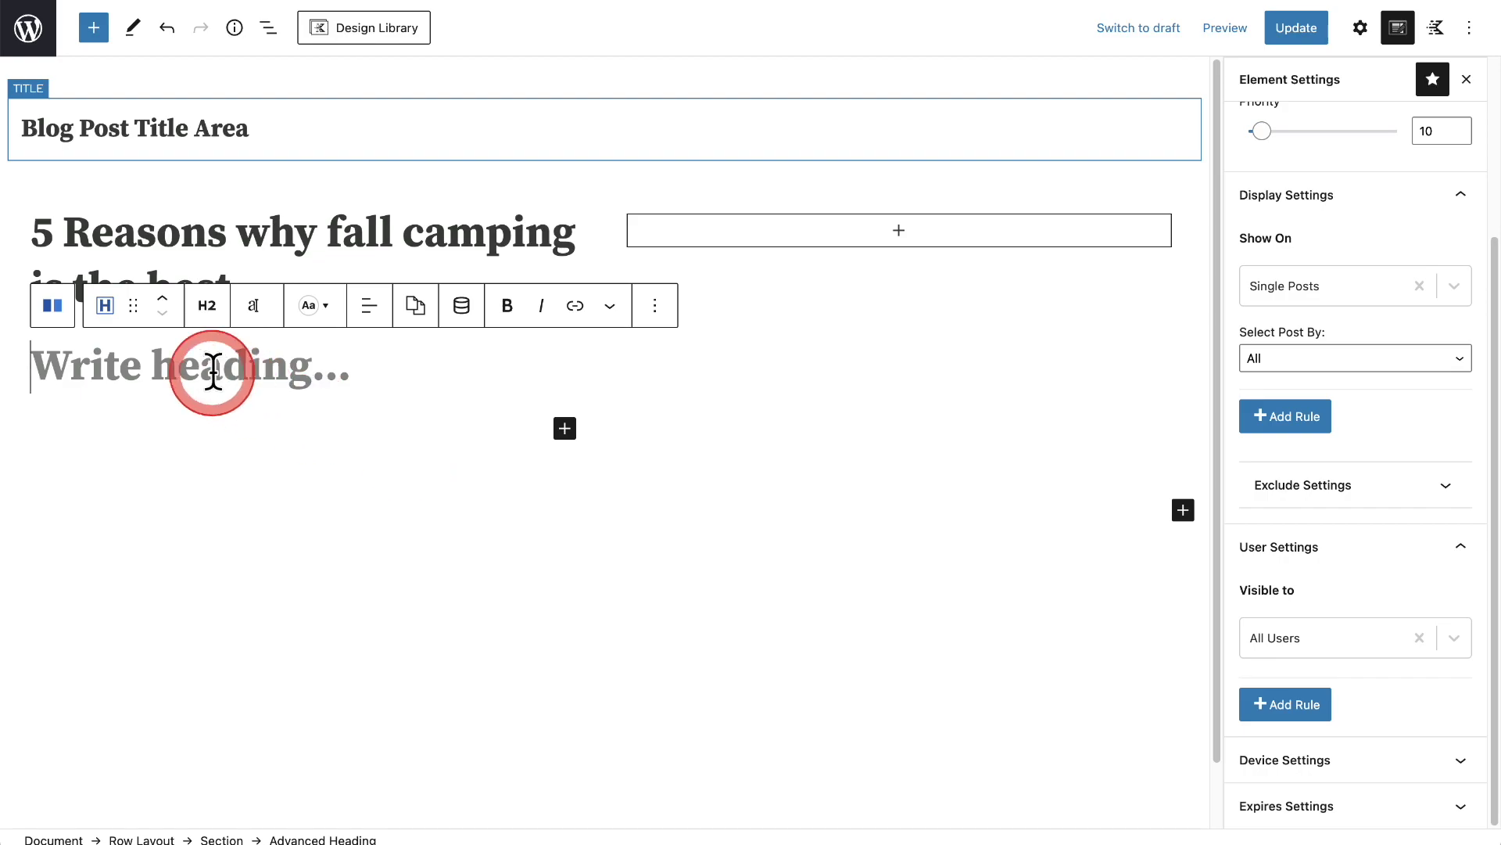
type("by")
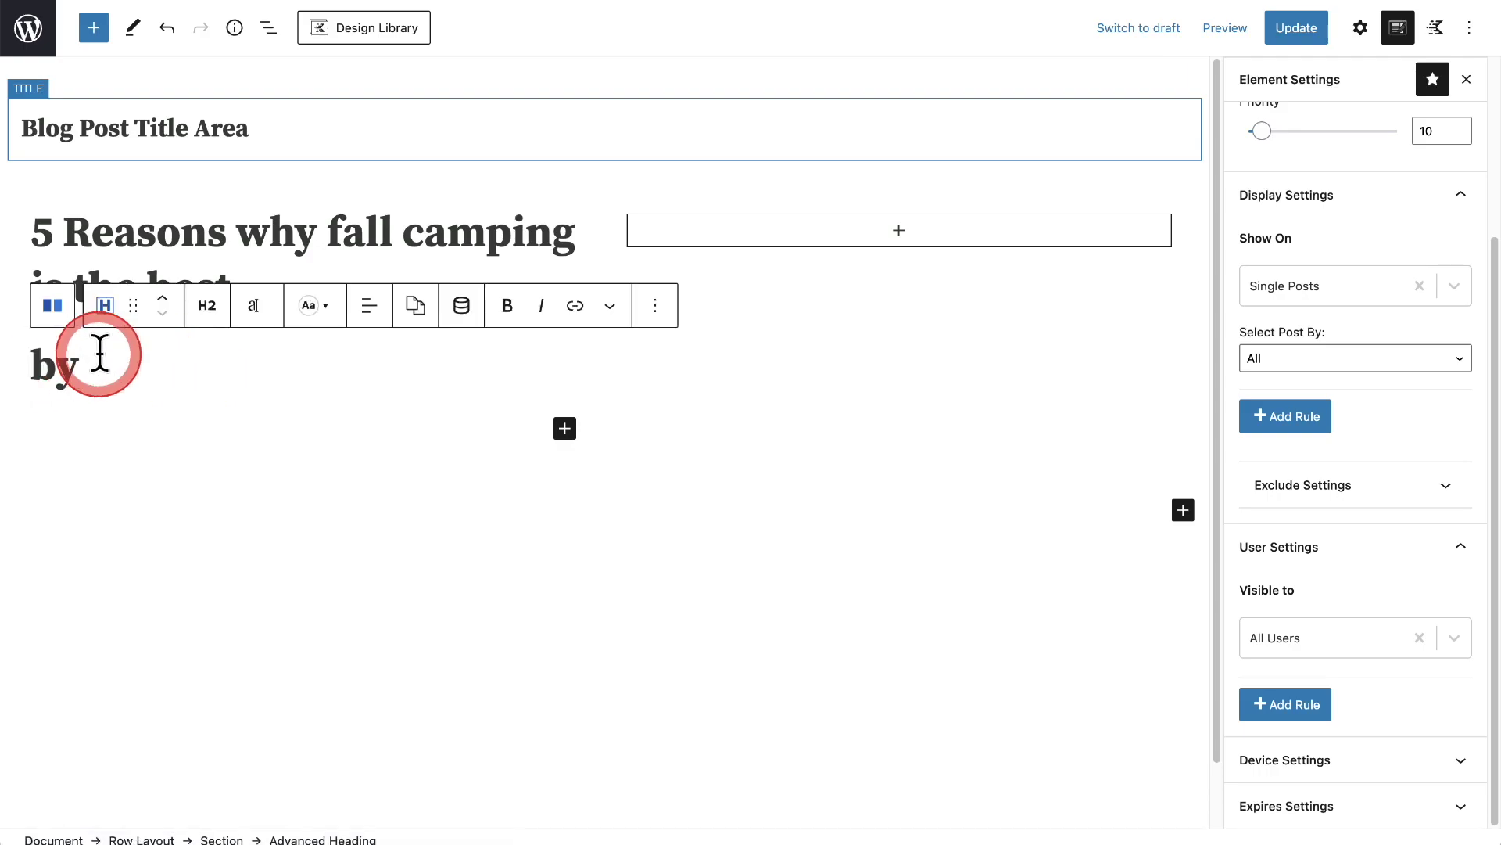
Add the current post's Author Display Name as dynamic content after "by" in the second heading.
left_click(462, 308)
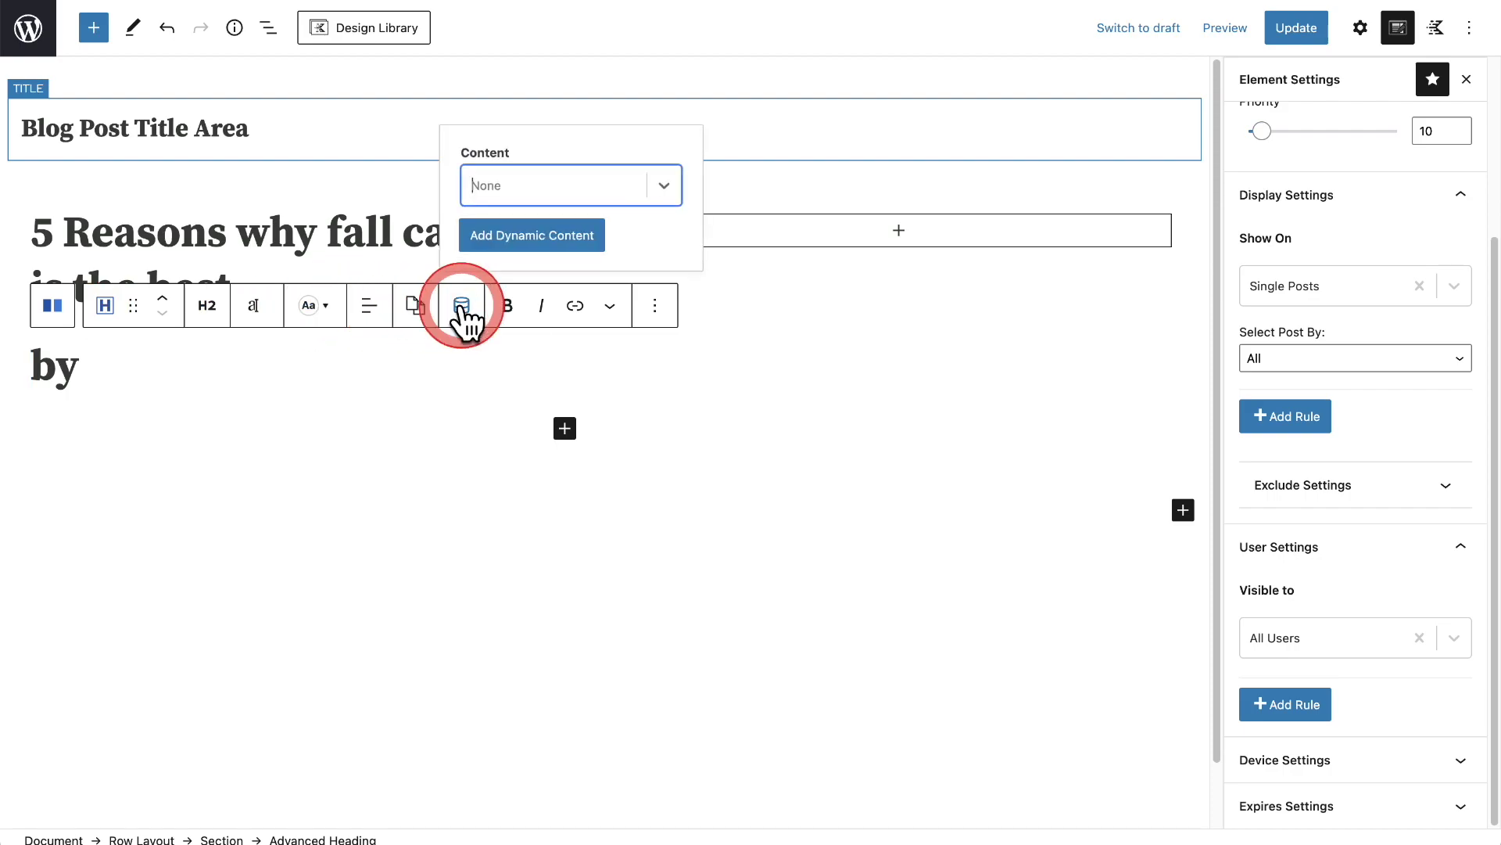
left_click(488, 185)
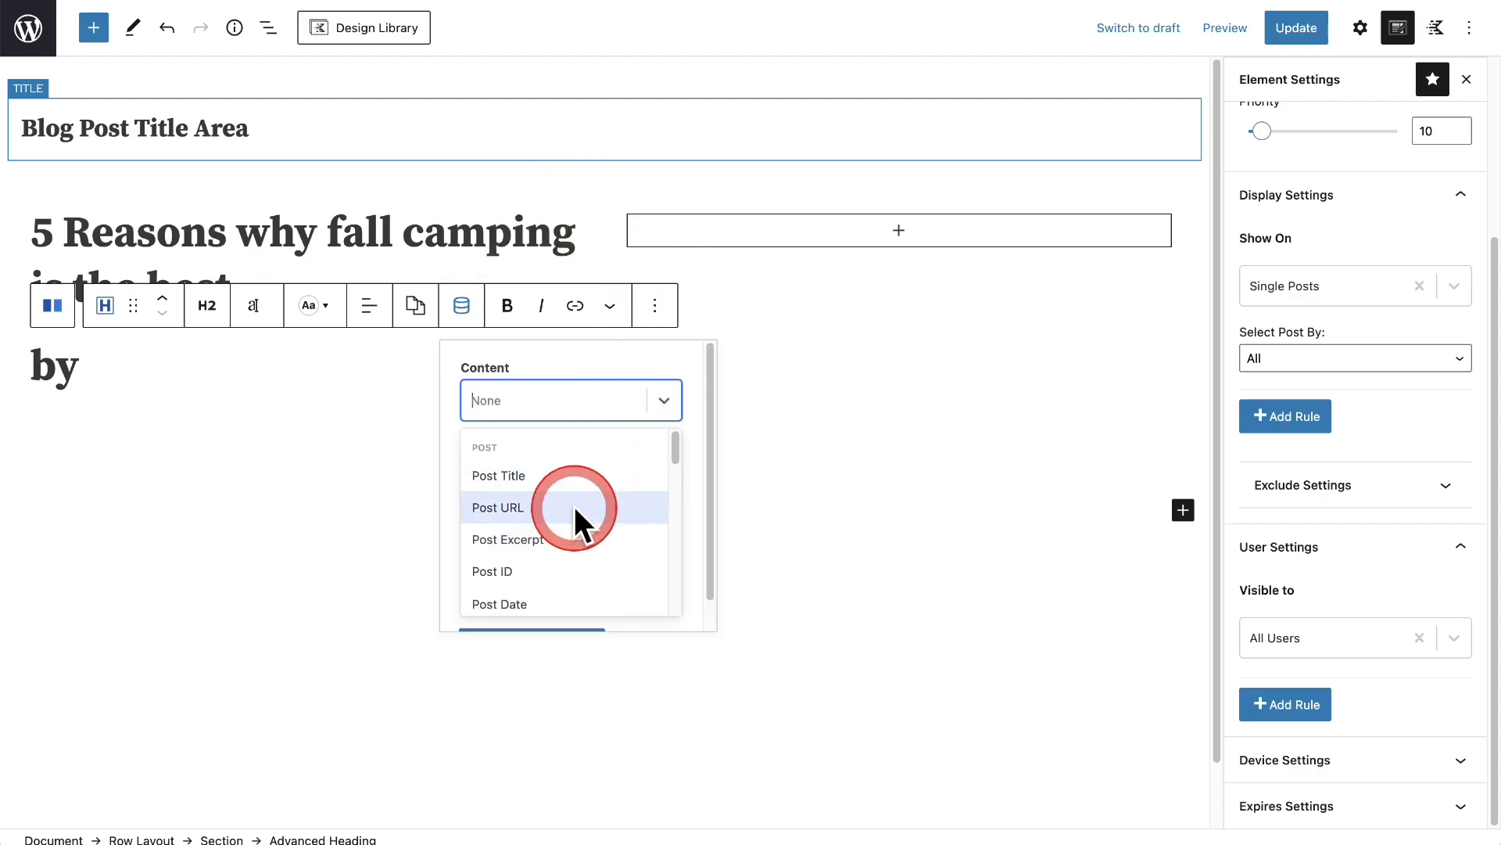
scroll(574, 505, "down", 5)
scroll(574, 505, "down", 5)
scroll(574, 505, "up", 2)
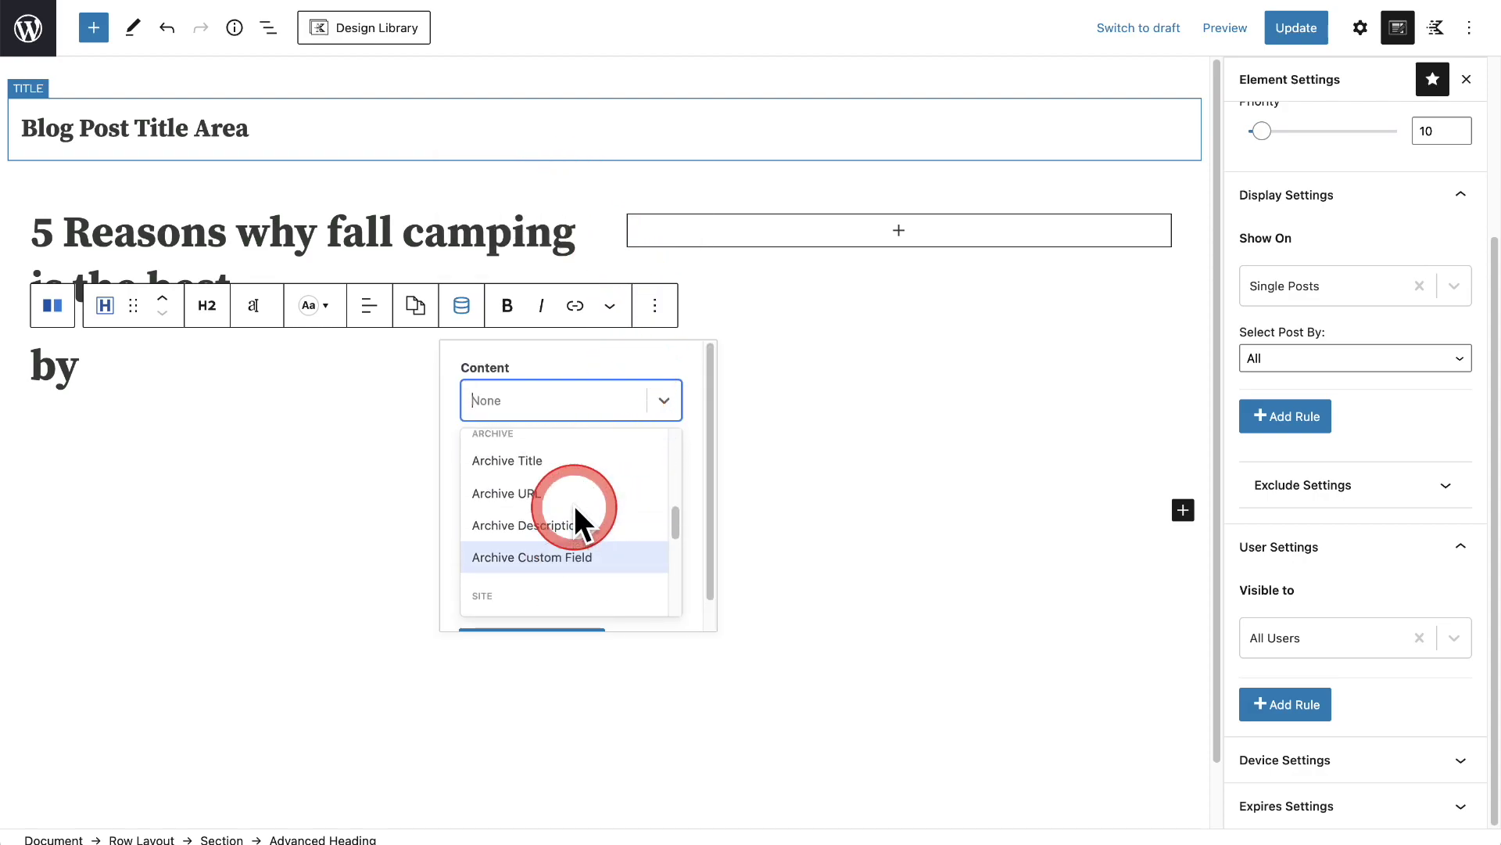
scroll(574, 505, "down", 5)
scroll(574, 504, "down", 2)
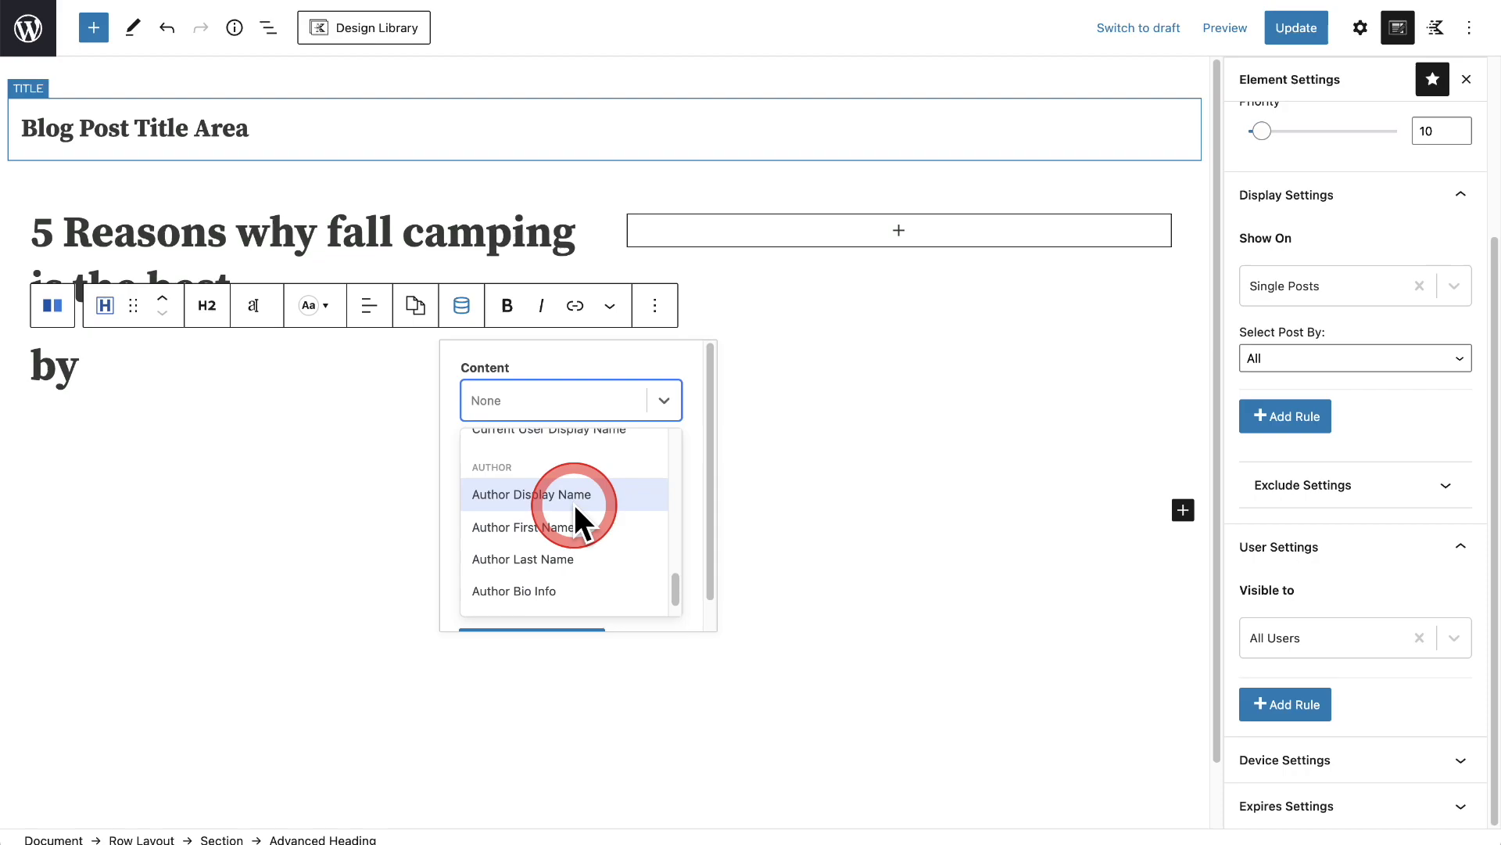
left_click(518, 488)
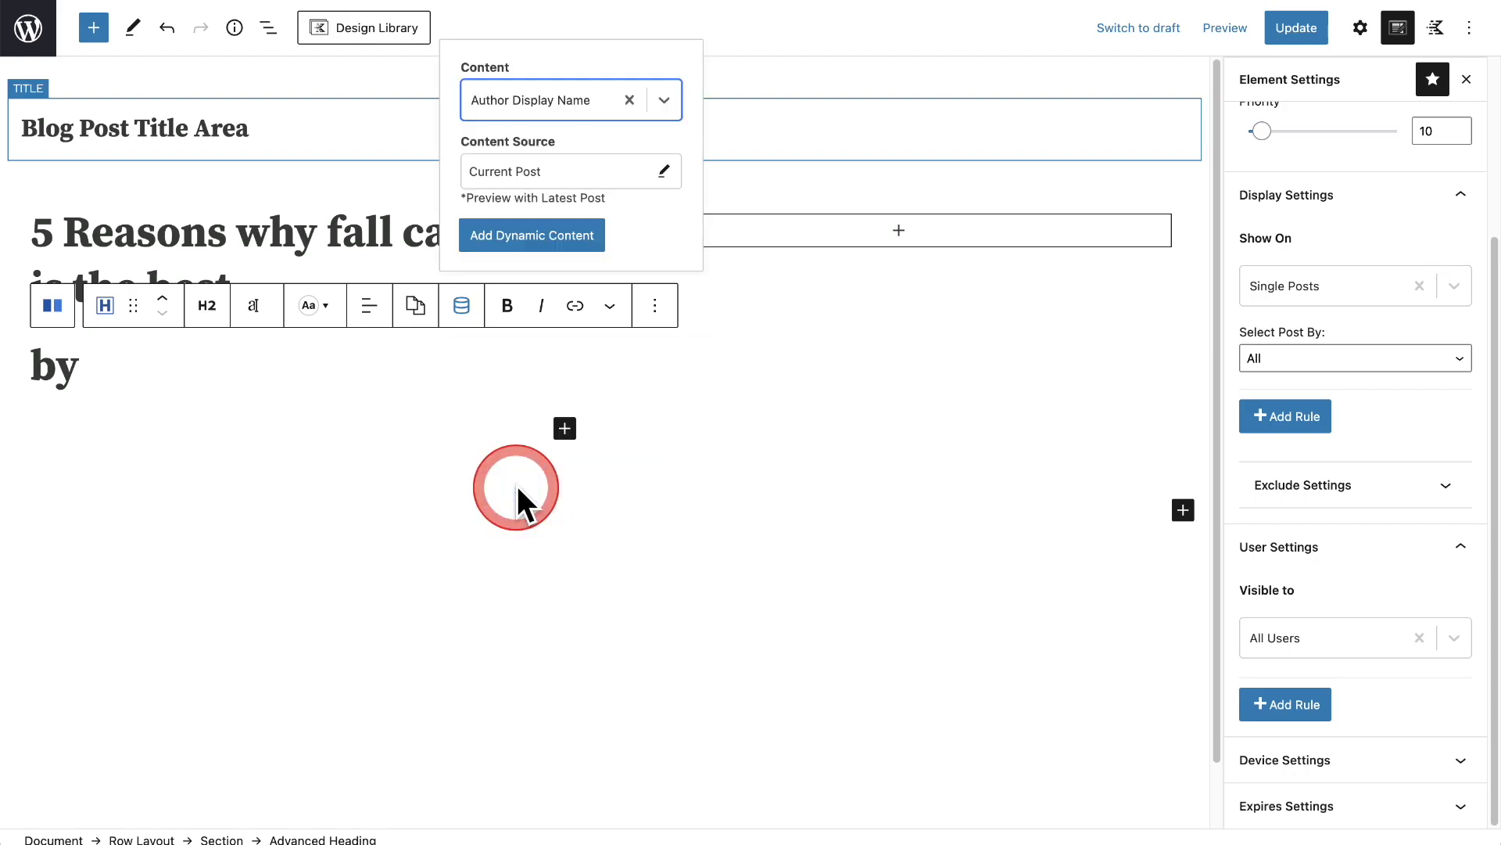
left_click(522, 236)
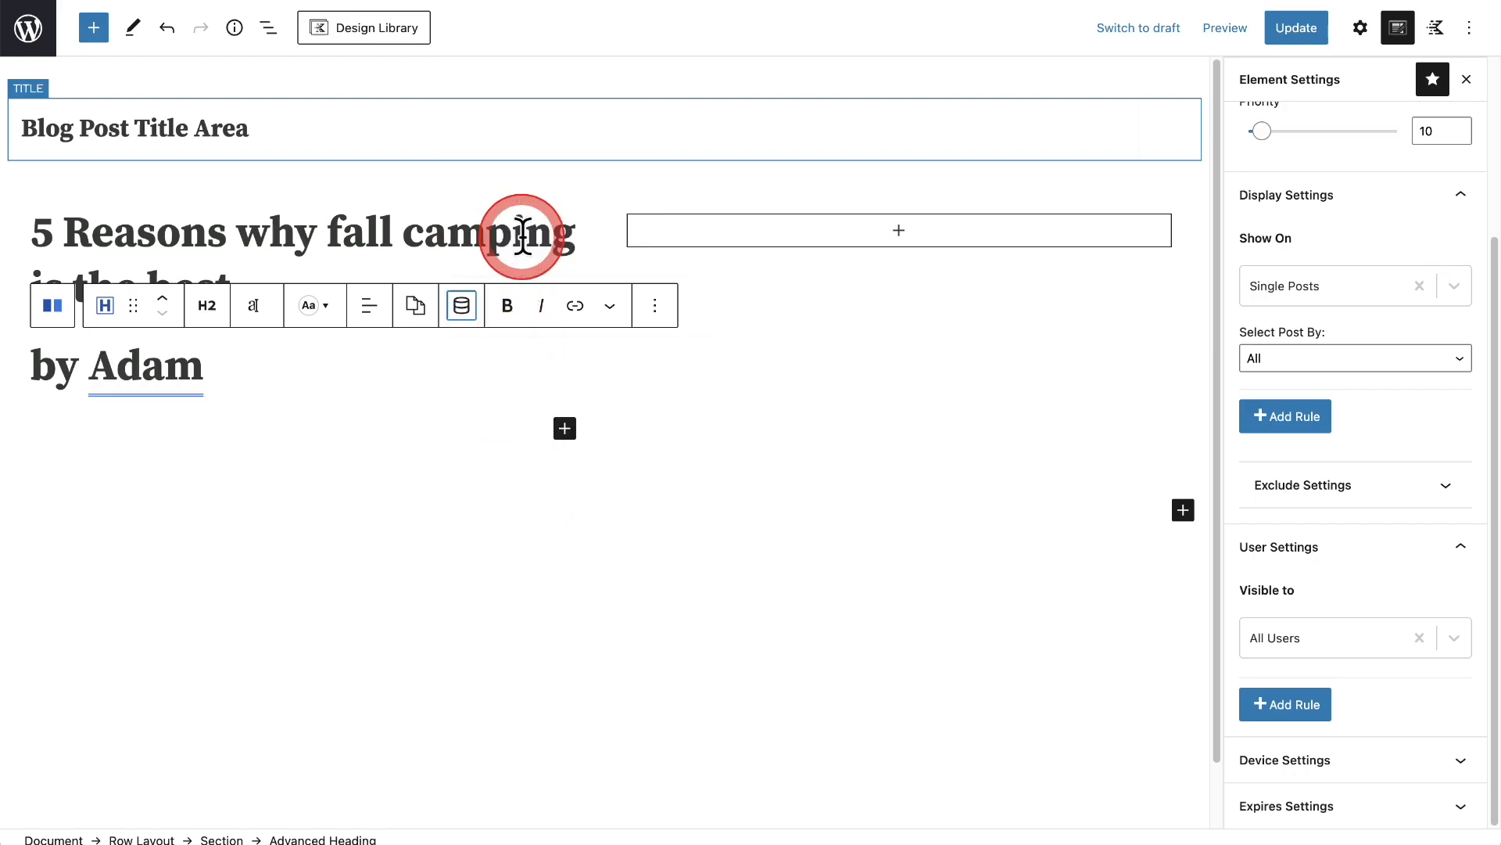
Append the text "last updated on" after the dynamic author name in the second heading.
left_click(262, 366)
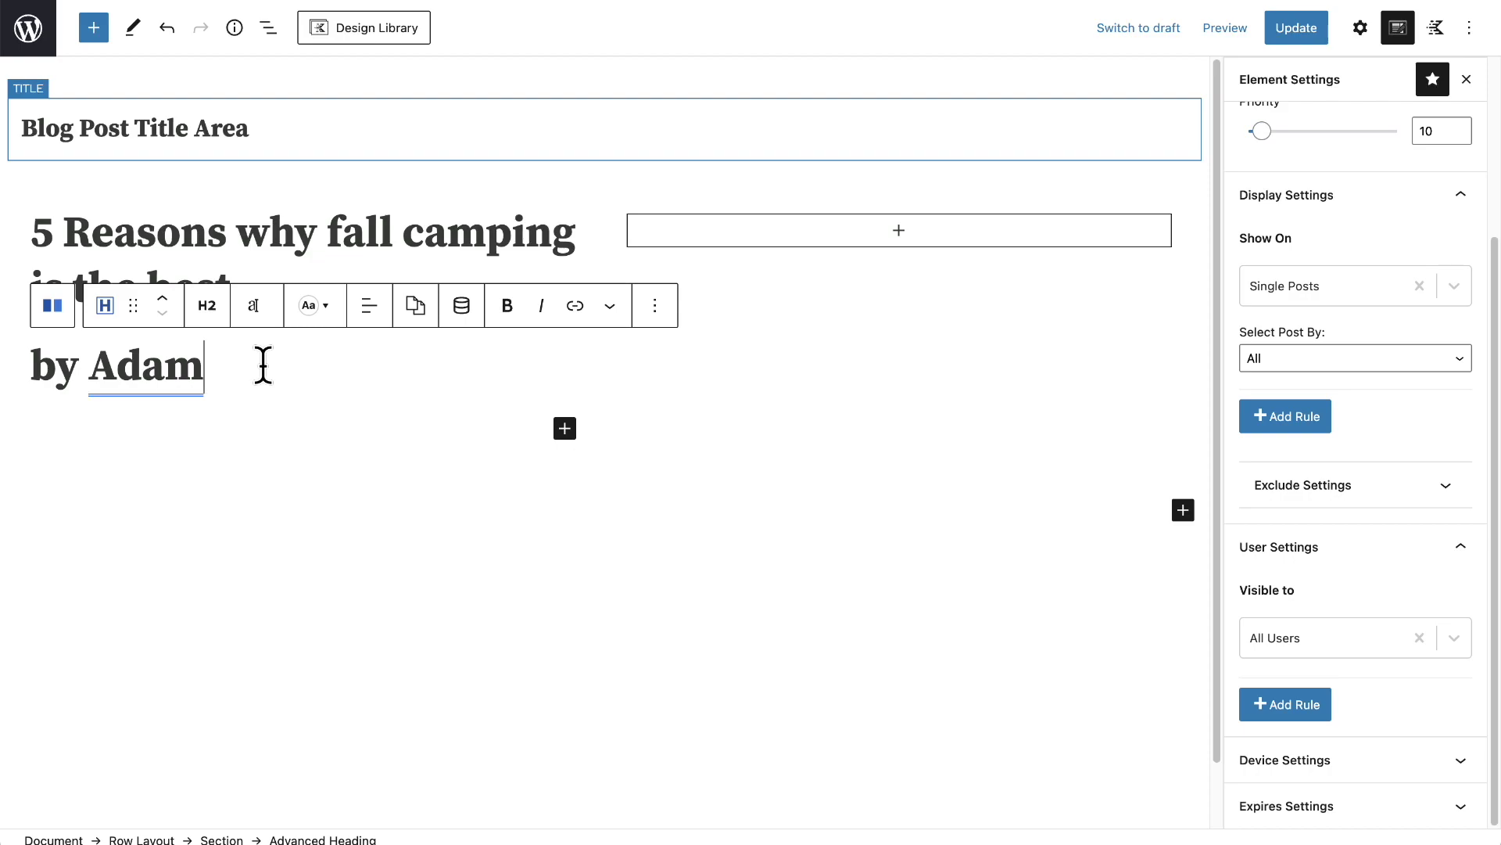
key("End")
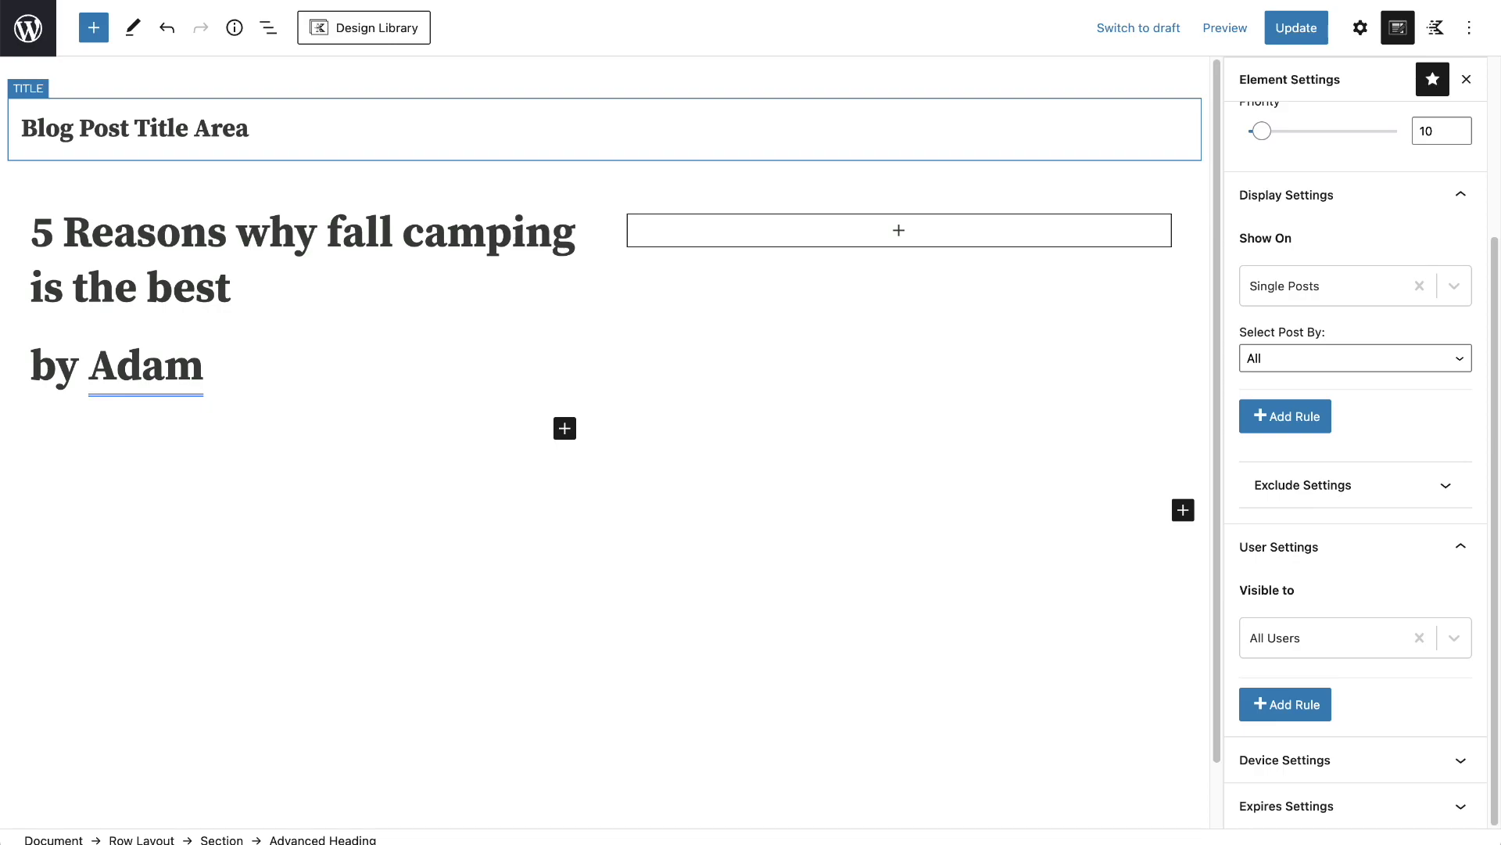
type("last updates o")
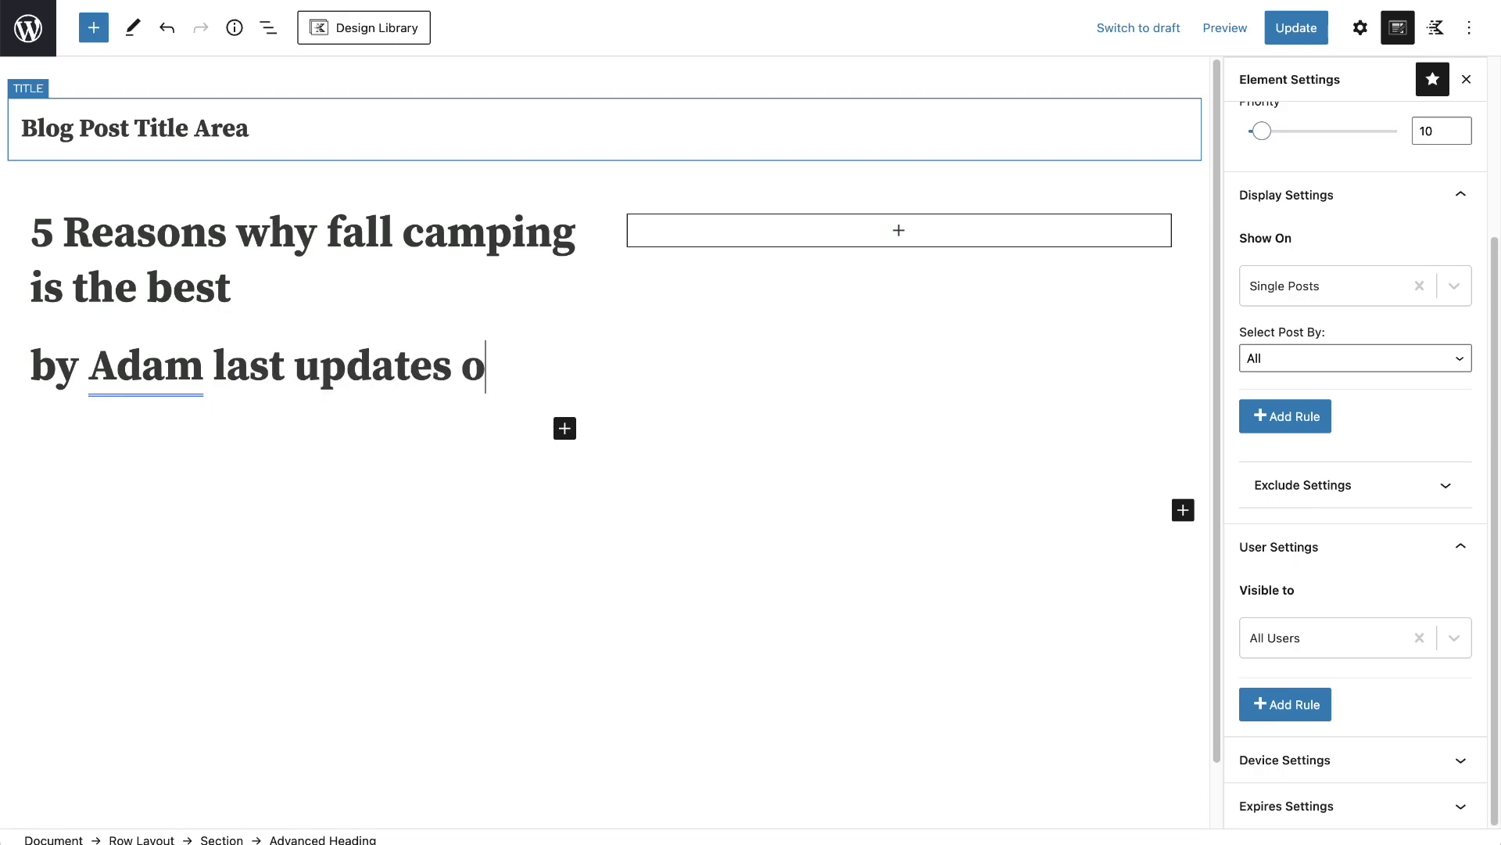
key("BackSpace")
key("BackSpace")
type("d on")
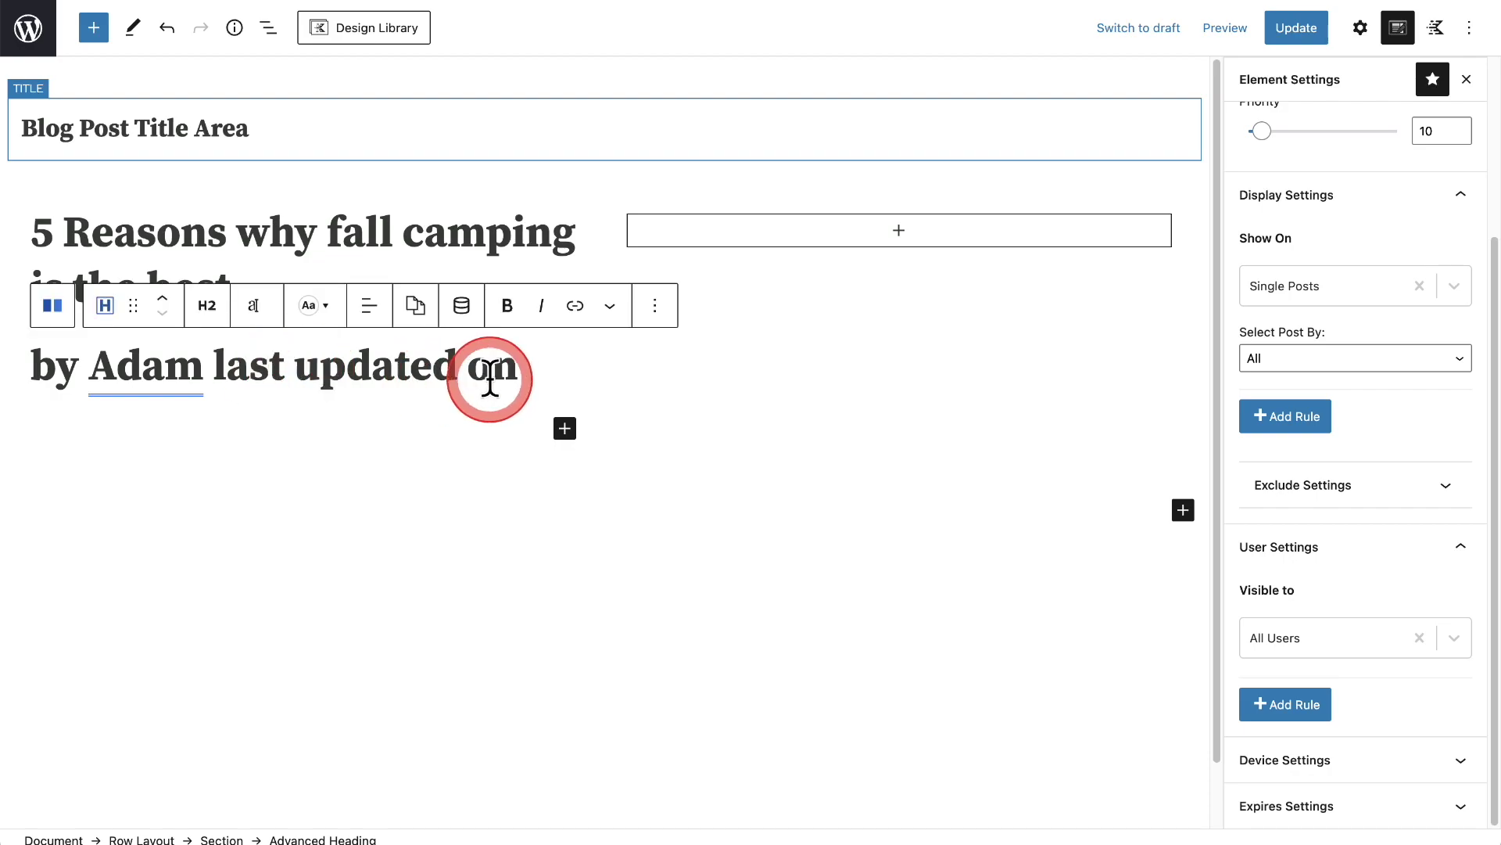
Add the current post's Post Last Modified Date as dynamic content at the end of the second heading.
left_click(462, 306)
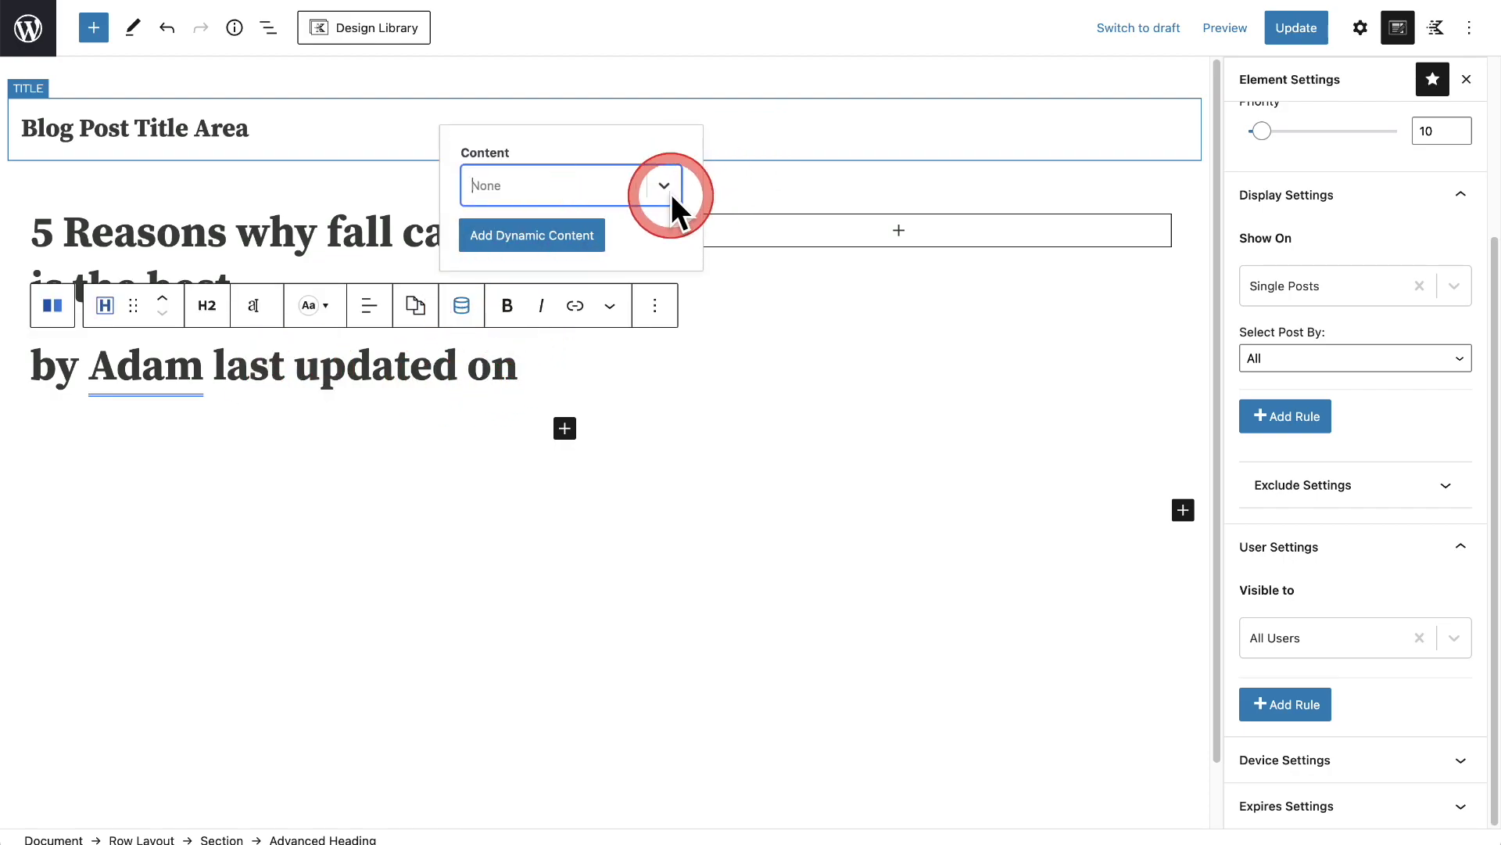
left_click(670, 192)
scroll(584, 500, "down", 3)
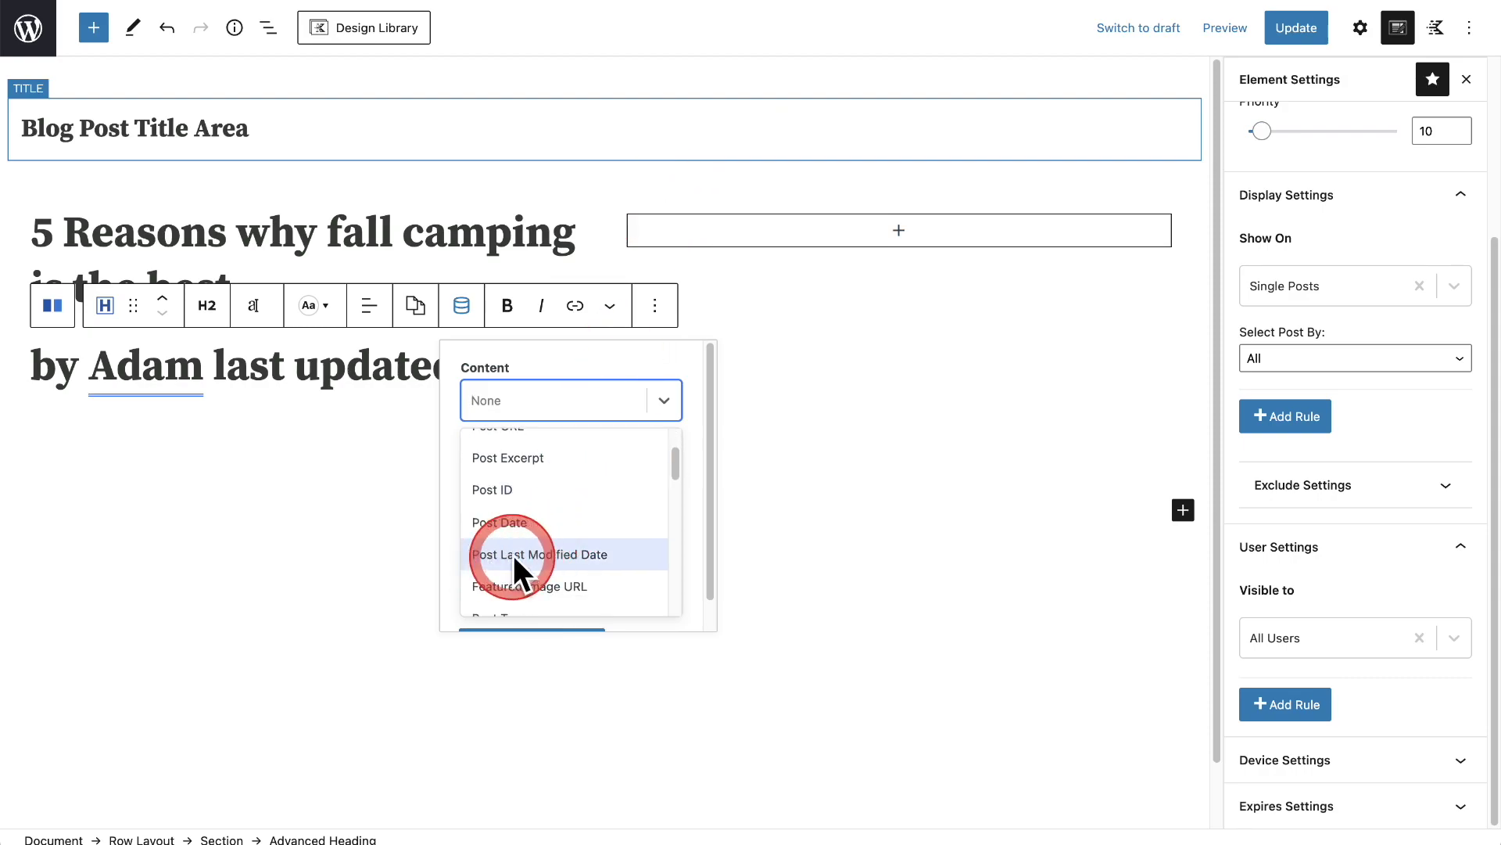
left_click(574, 550)
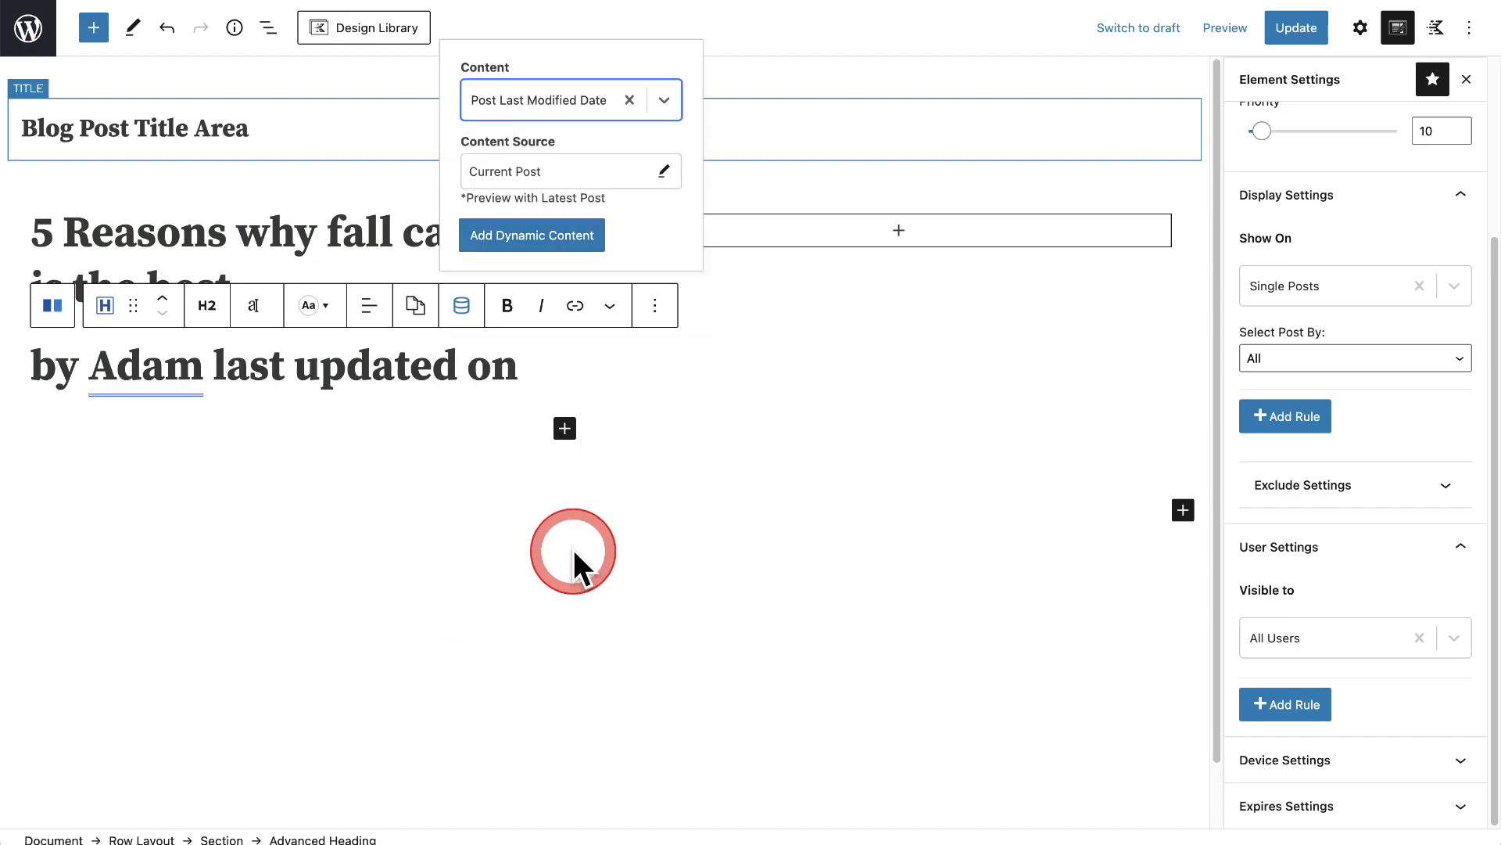
left_click(535, 236)
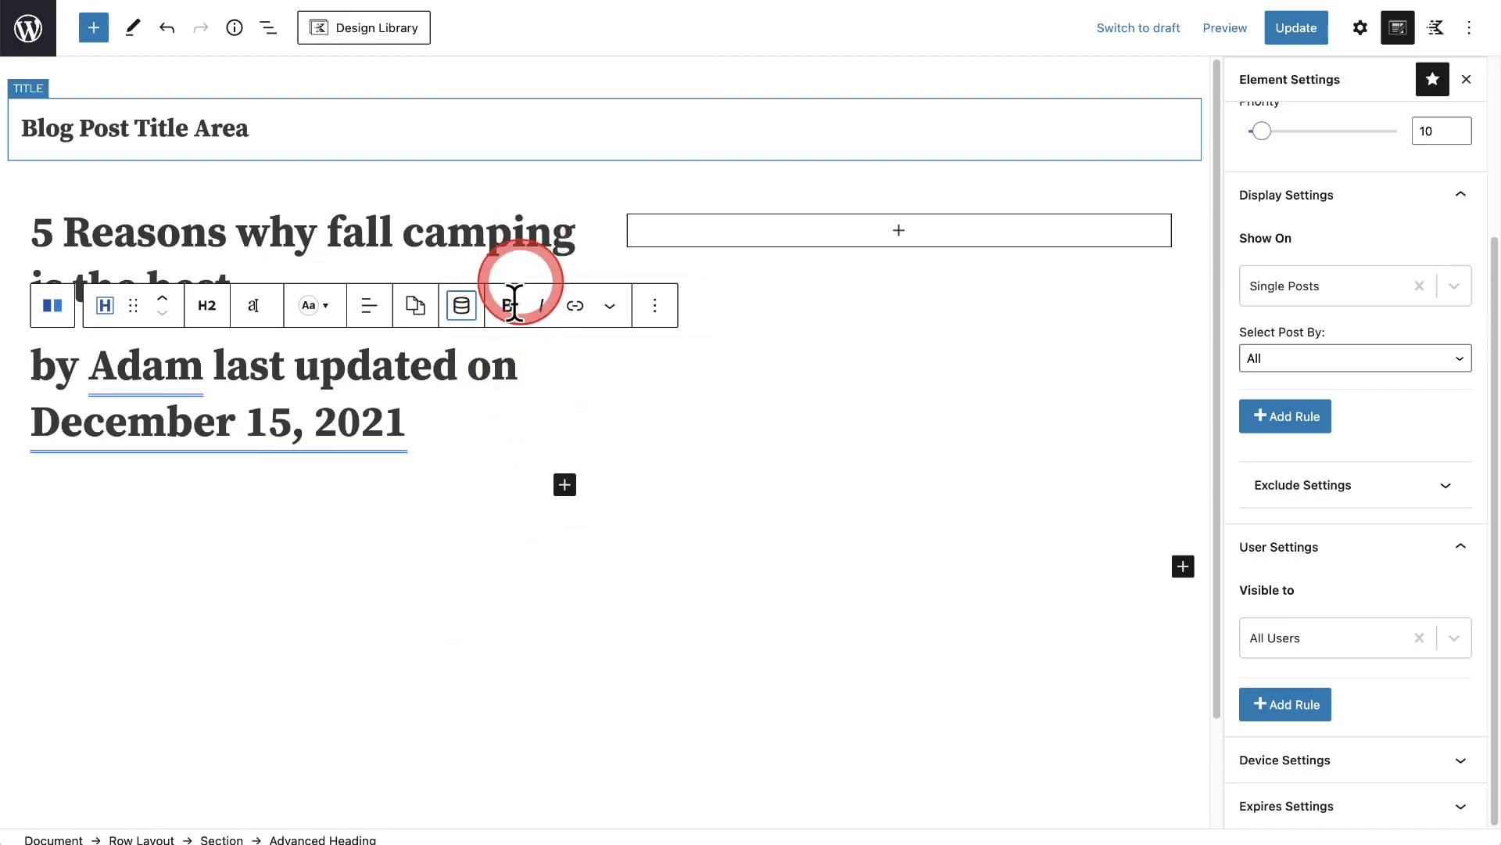
left_click(487, 407)
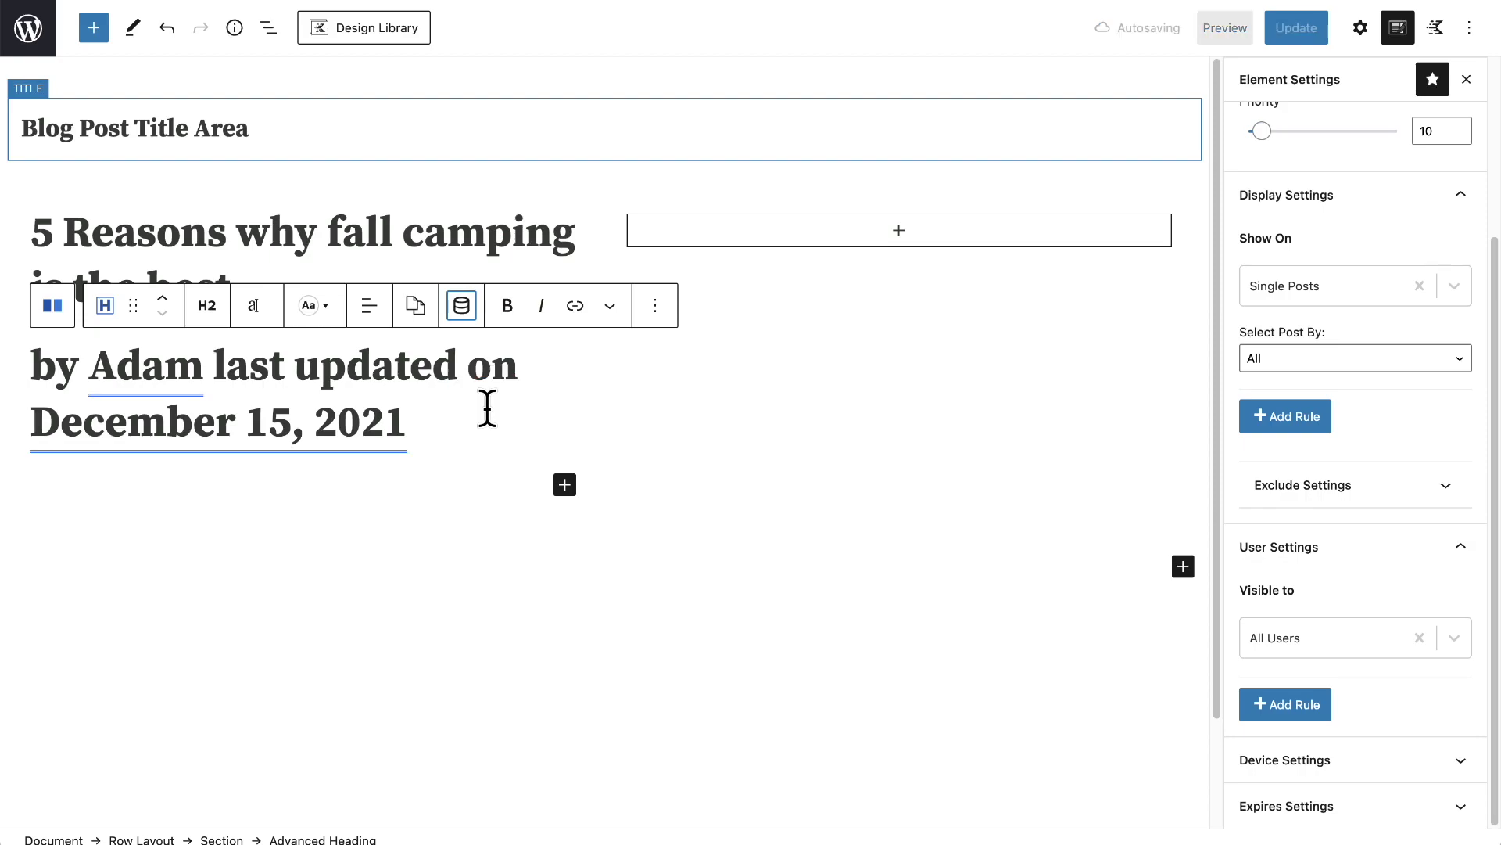
Insert a Post Excerpt block into the second column and update the element.
left_click_drag(508, 391, 735, 294)
left_click_drag(840, 251, 899, 235)
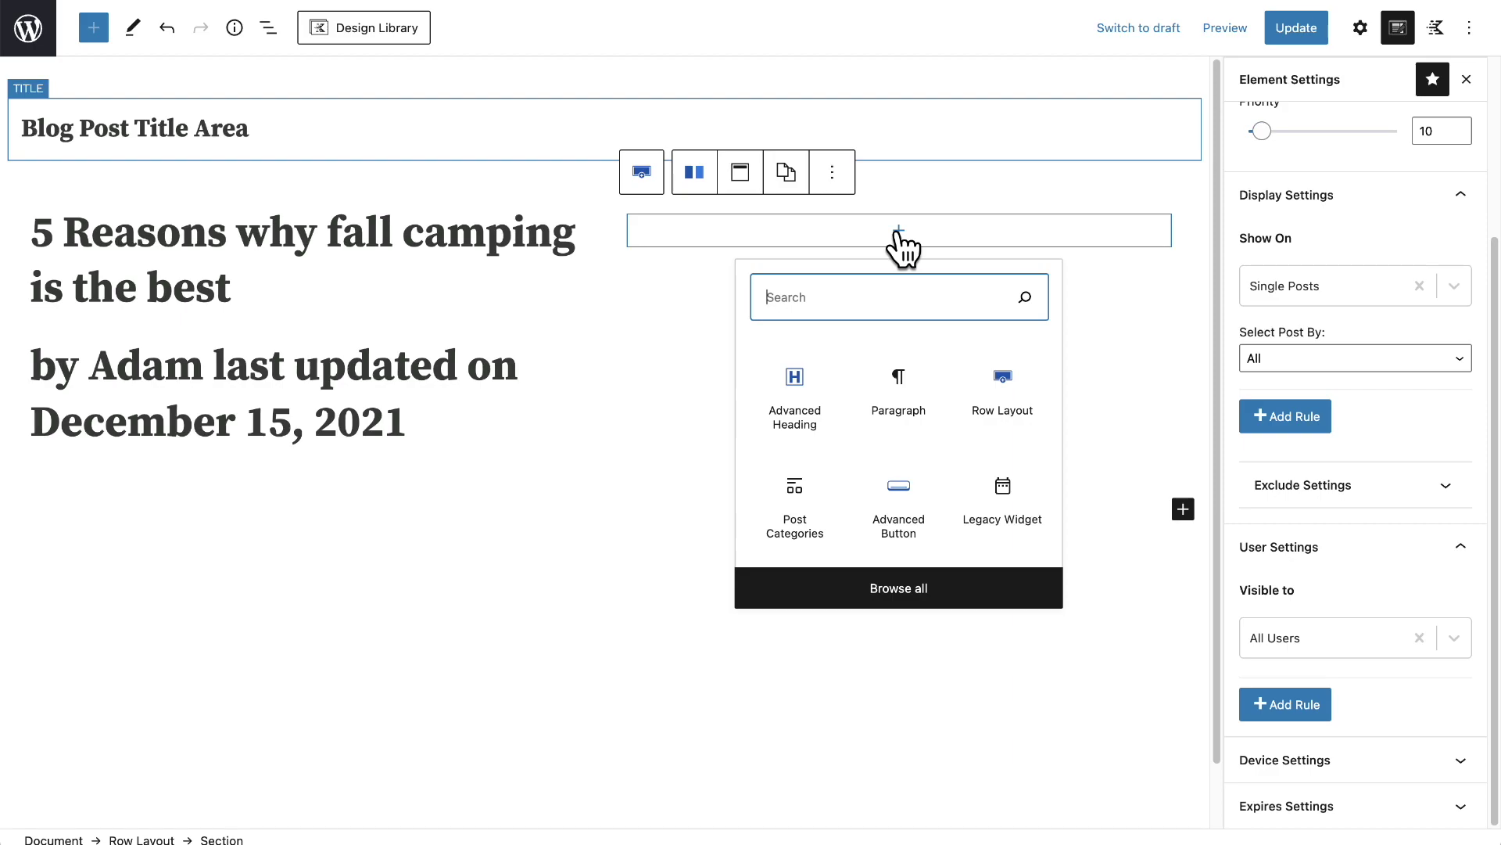
type("post")
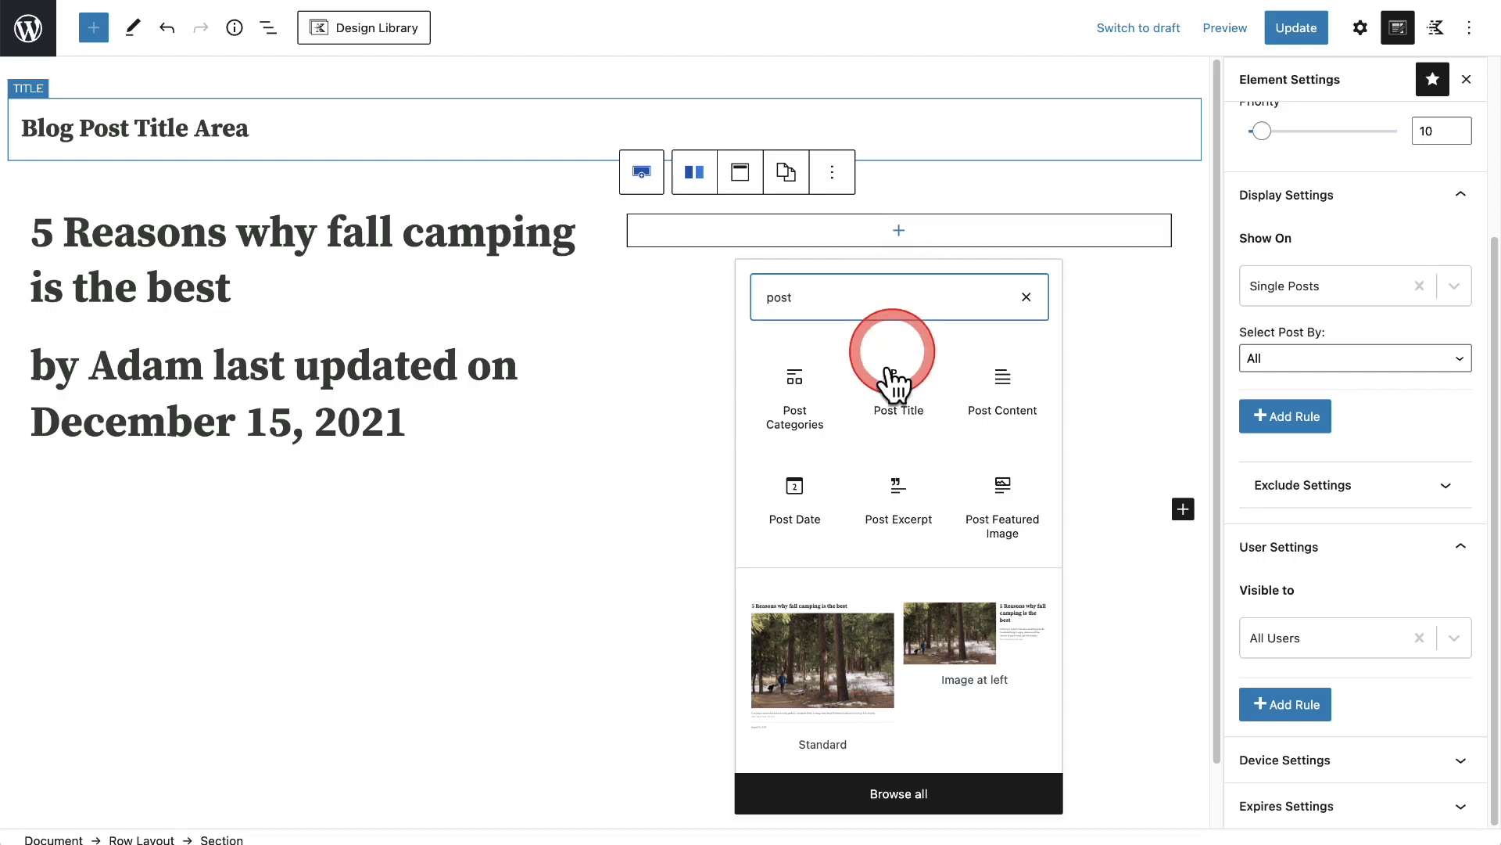
left_click(895, 528)
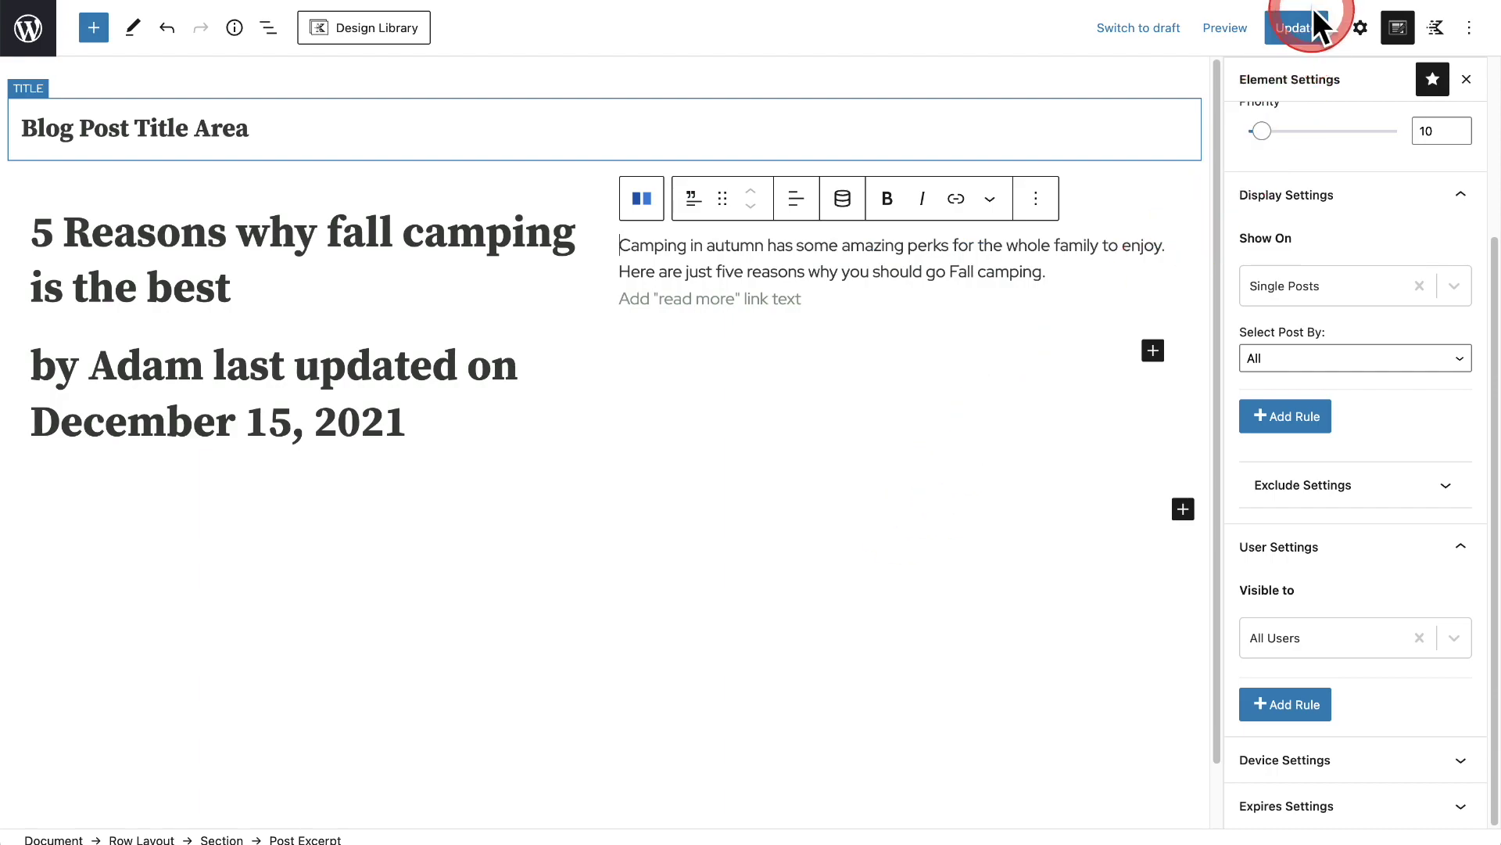
left_click(1298, 27)
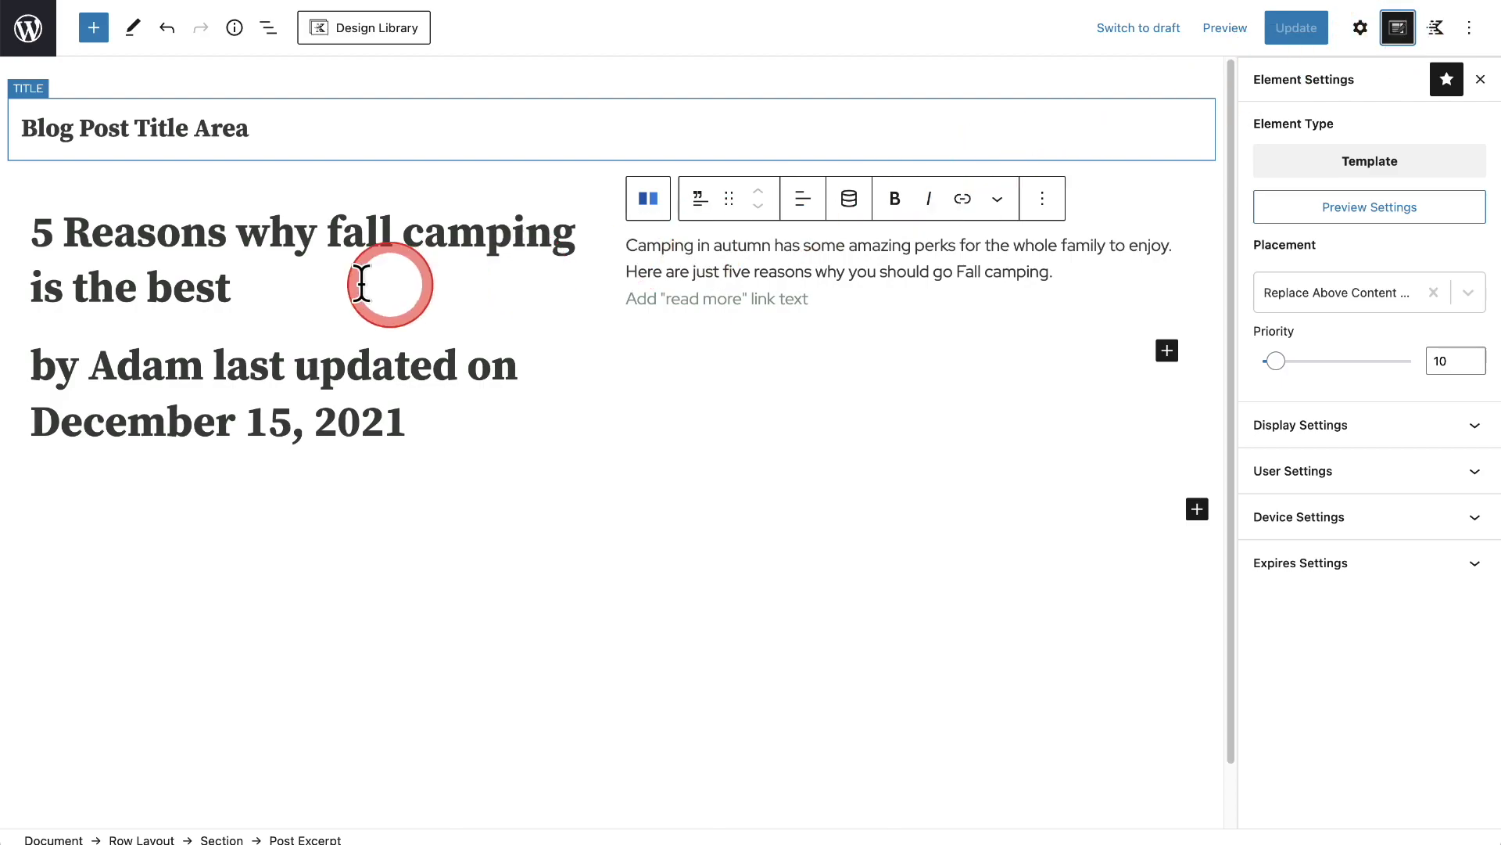
Set the HTML tag of the dynamic post title heading to H1.
left_click(143, 266)
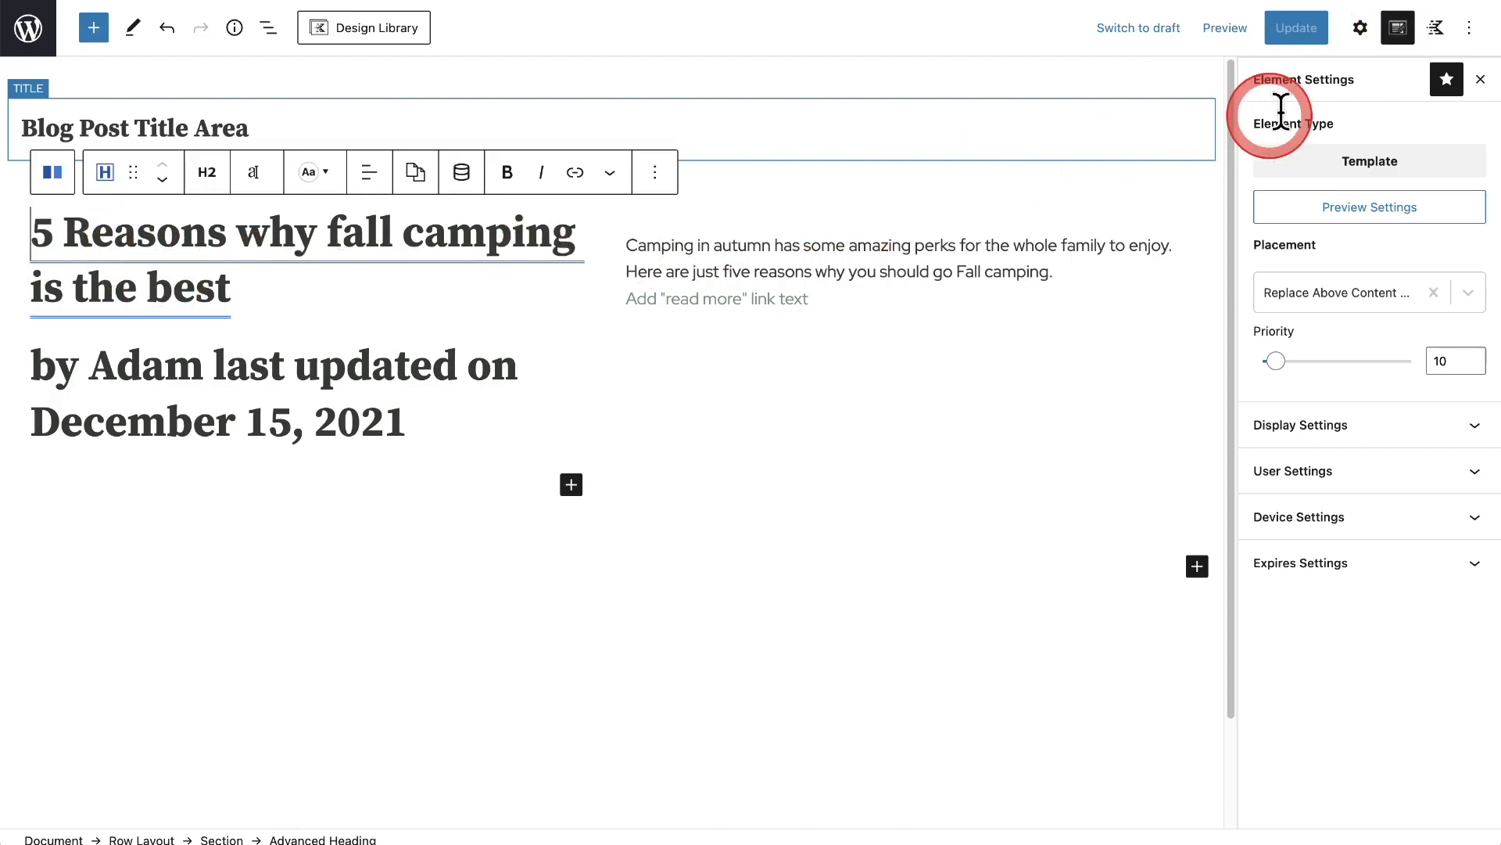
left_click(1361, 30)
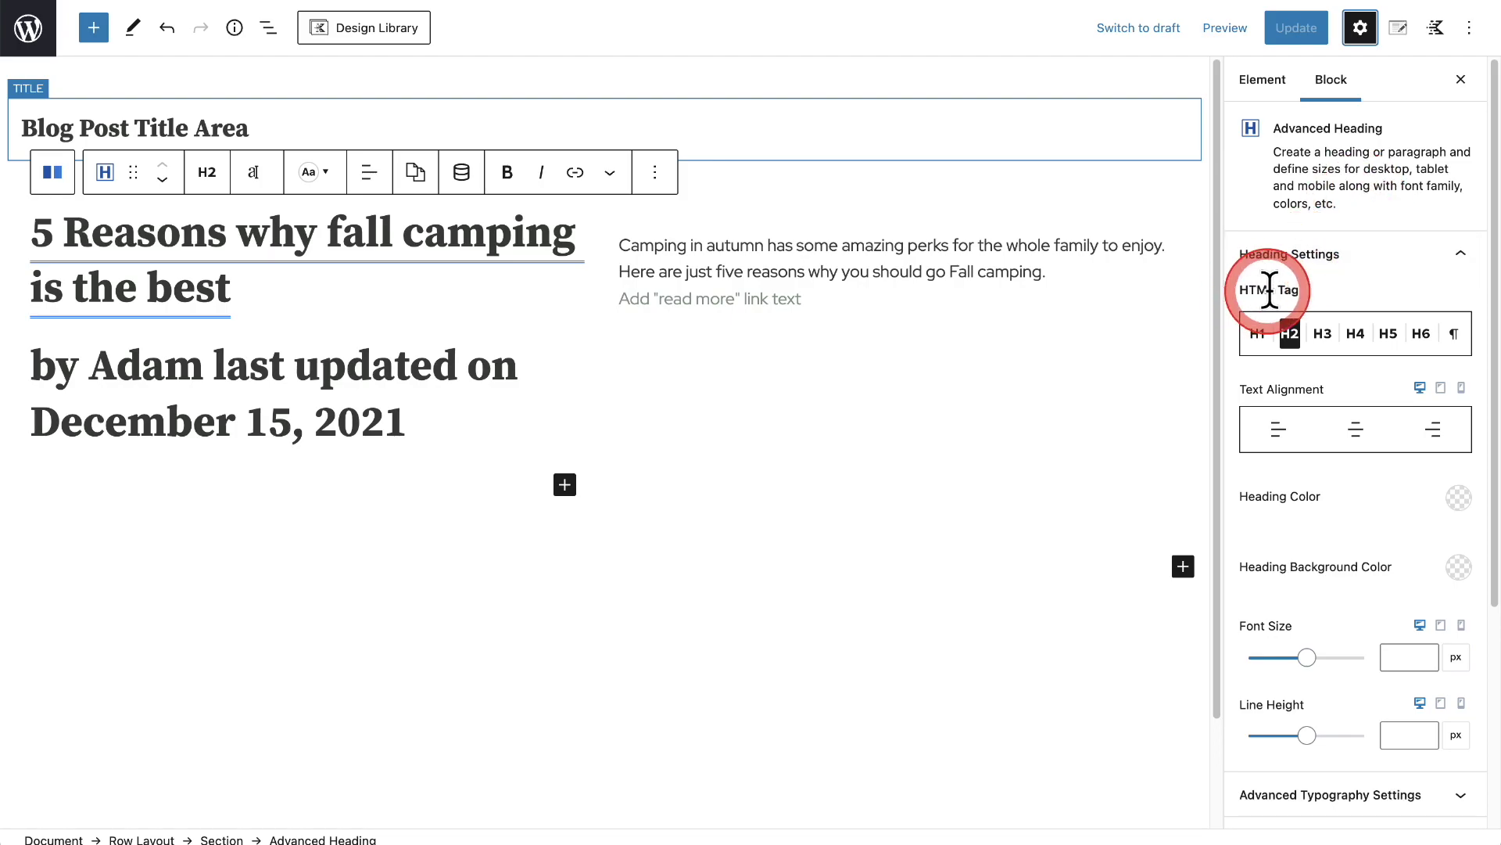
left_click(1256, 335)
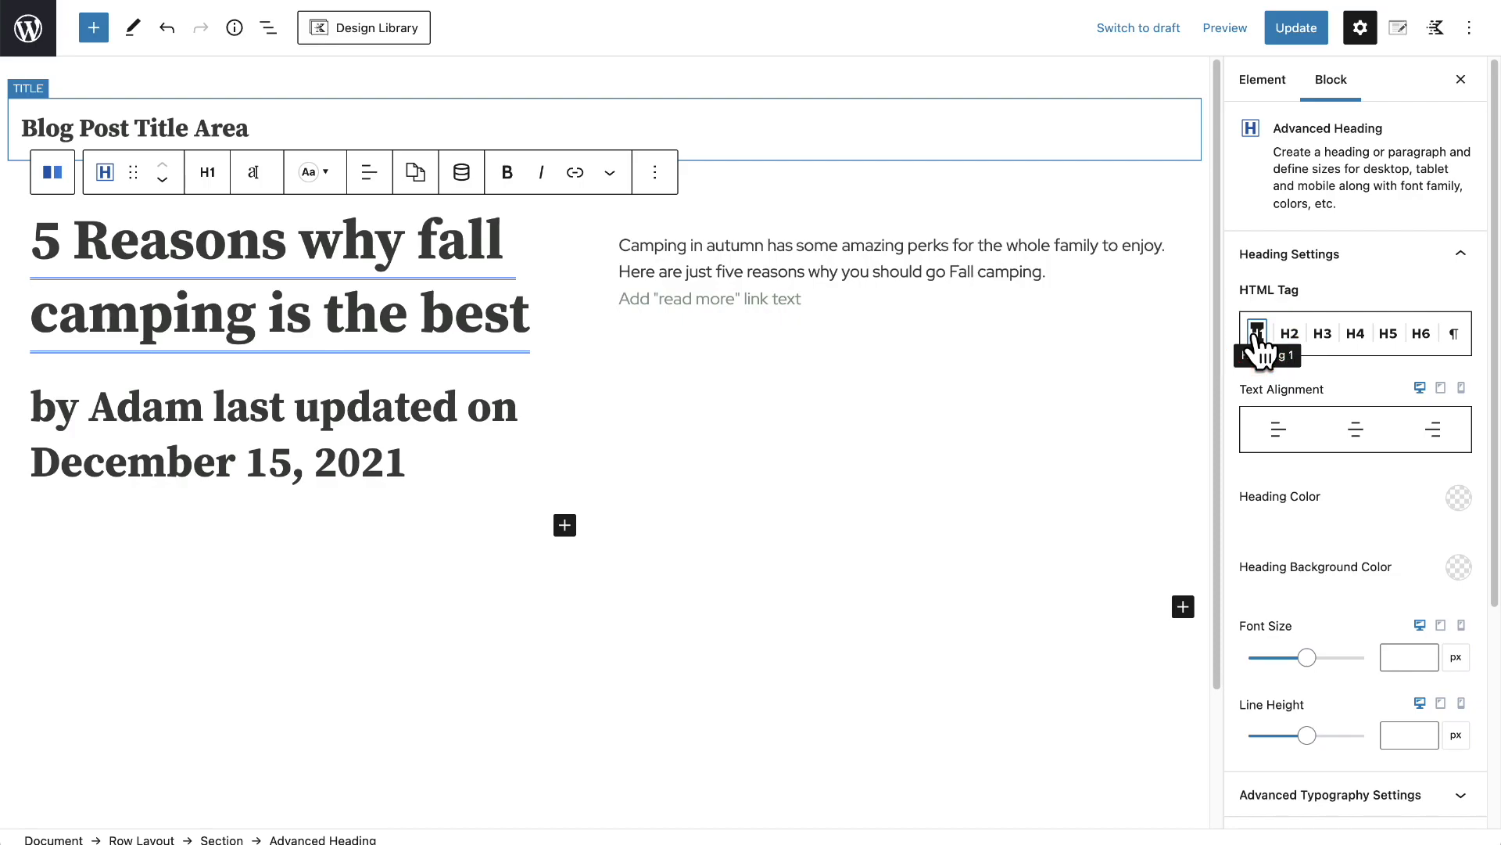
left_click(1259, 339)
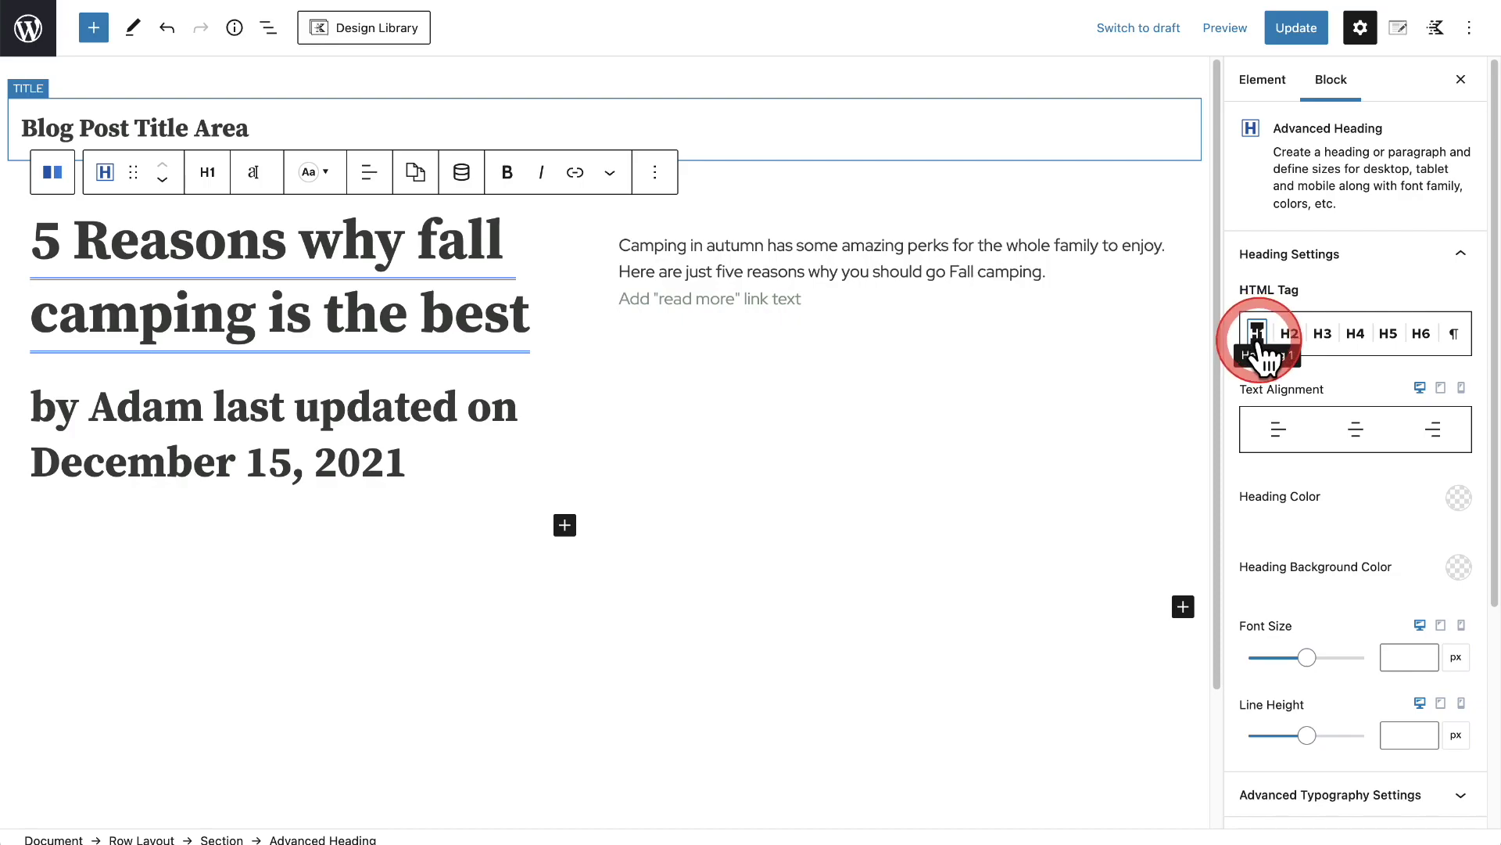
left_click(510, 341)
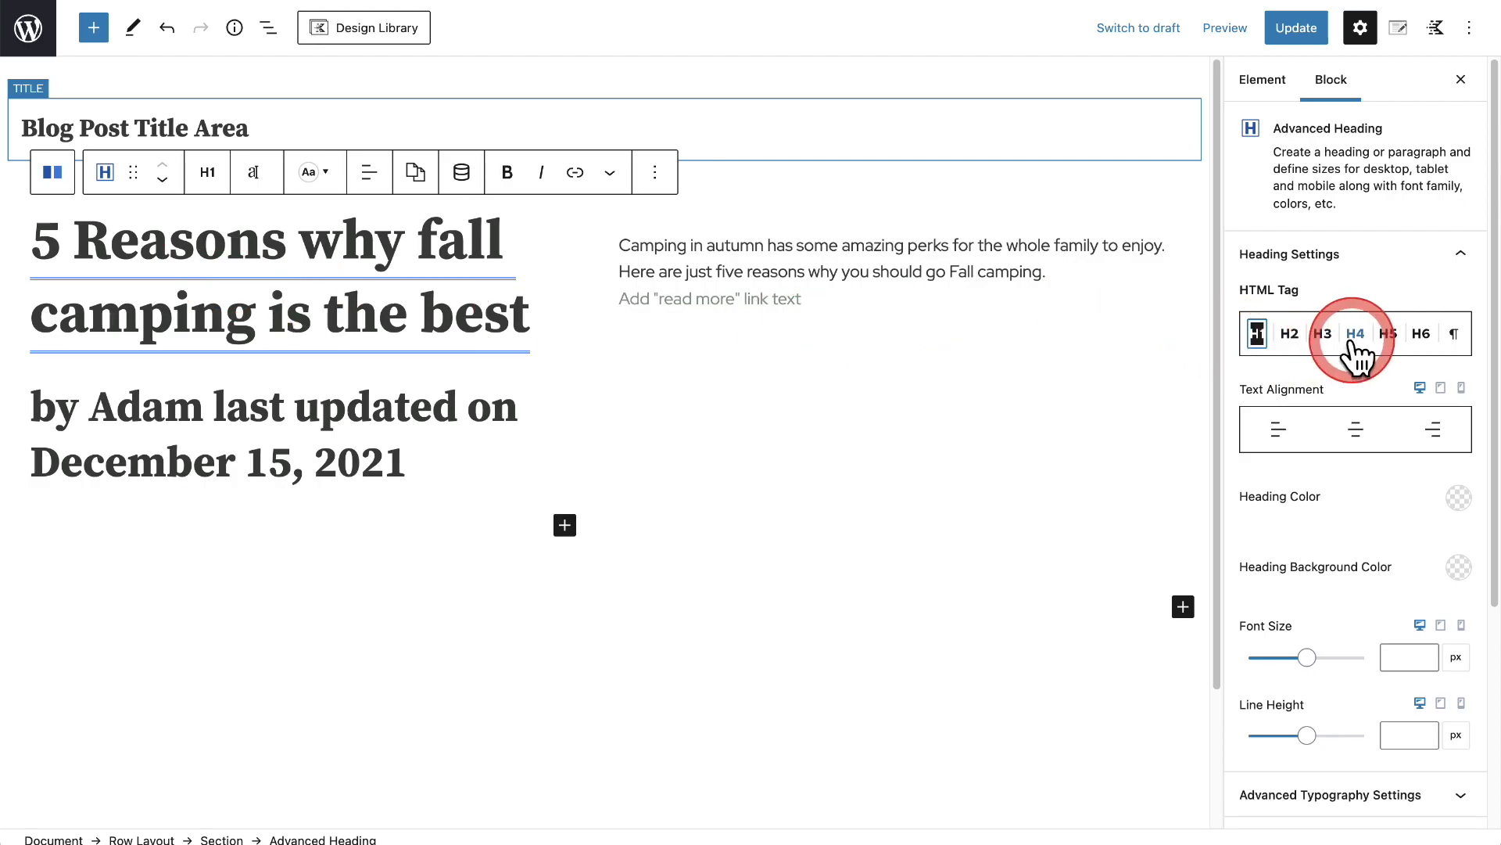
Set the post title heading's font size to 36 px.
scroll(1329, 348, "down", 4)
left_click(1385, 485)
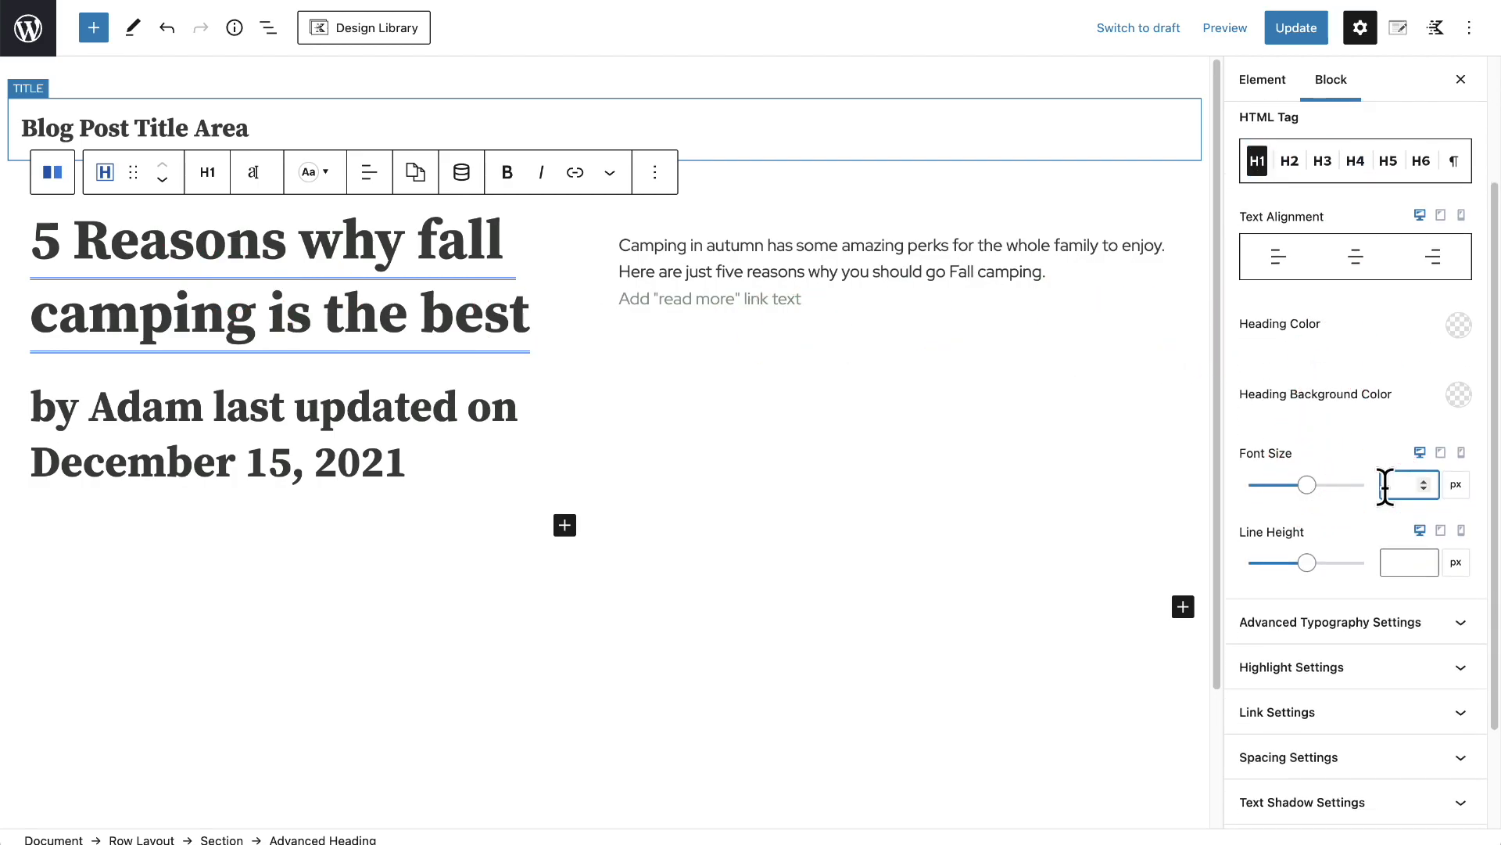
type("30")
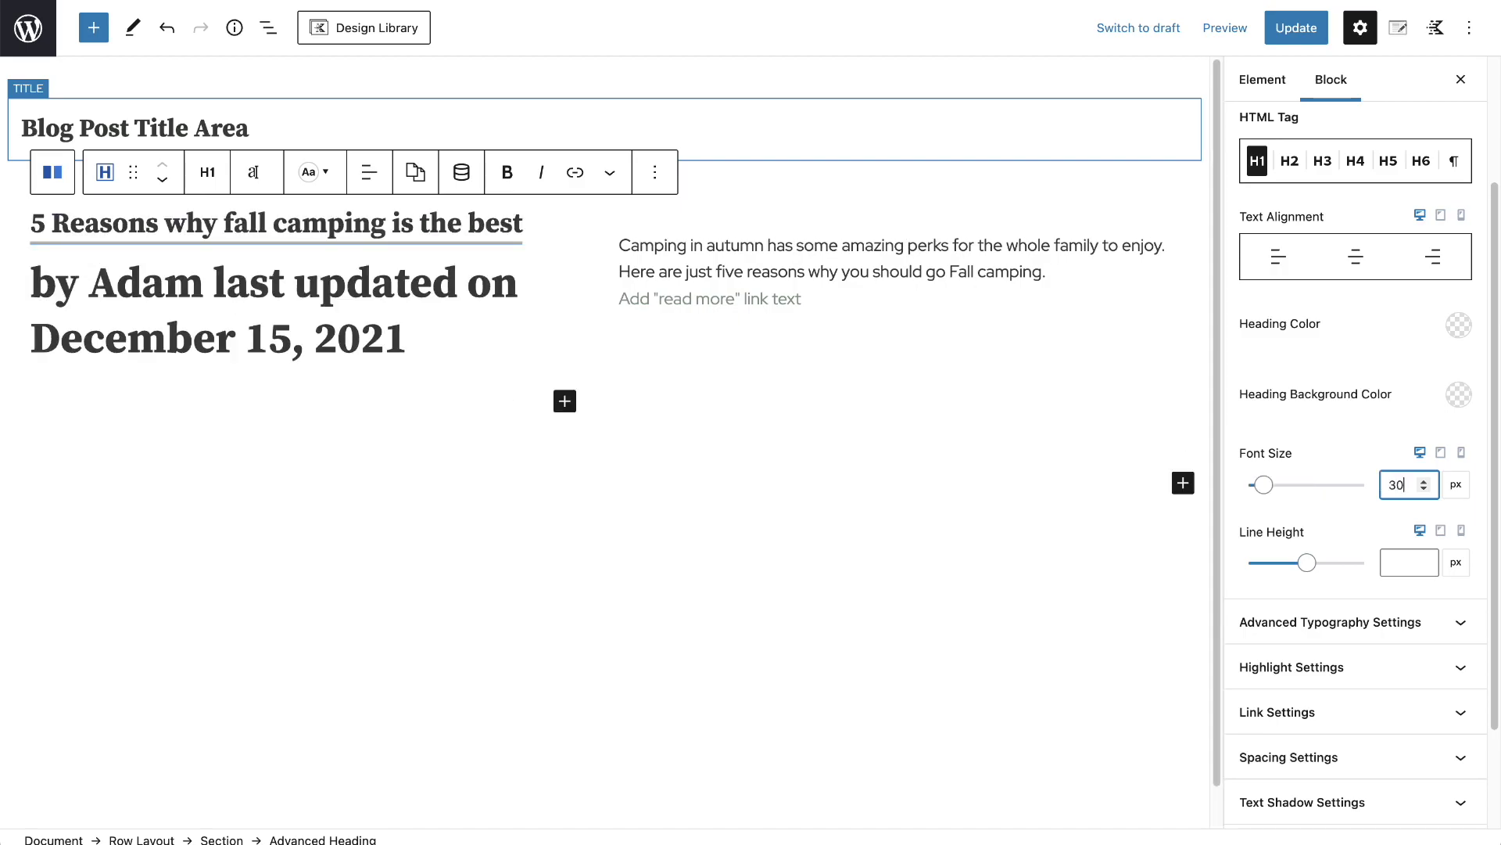
key("BackSpace")
type("6")
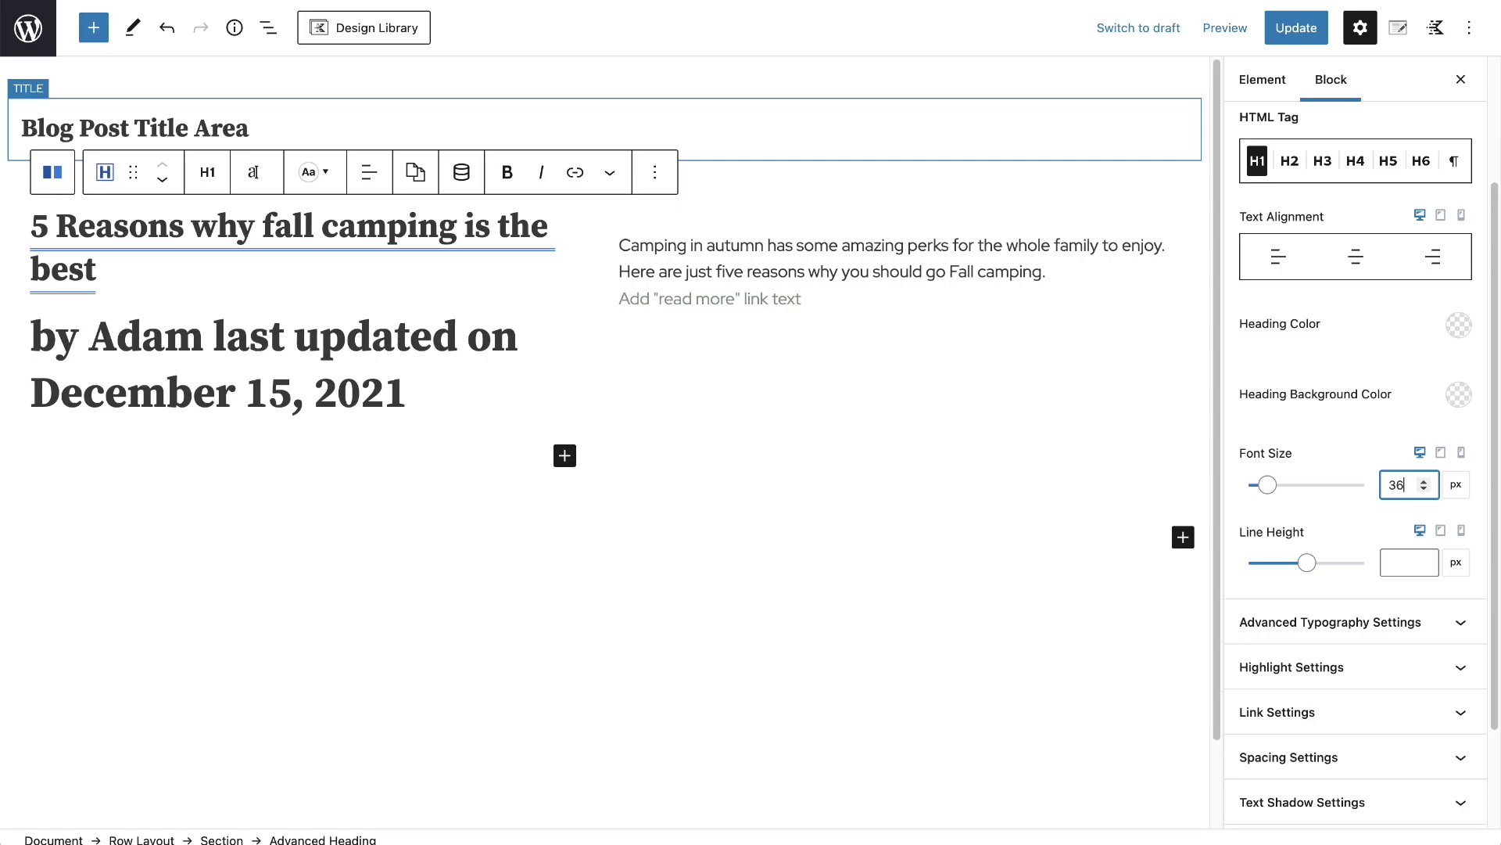
Change the author and date heading's HTML tag to paragraph and its heading color to the yellow palette color F3FA4F.
left_click(572, 383)
left_click(131, 341)
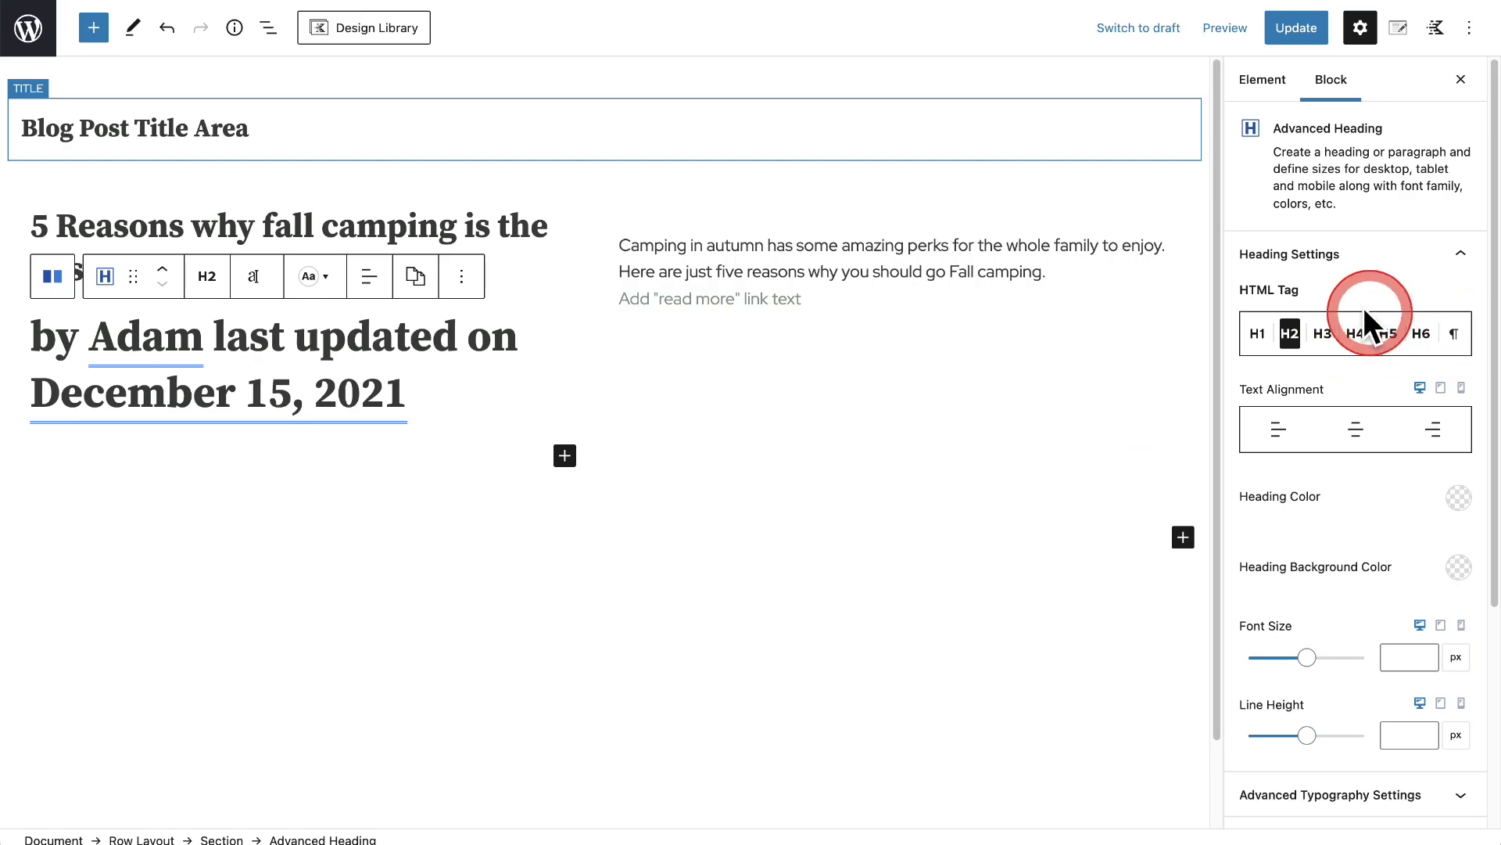
left_click(1455, 336)
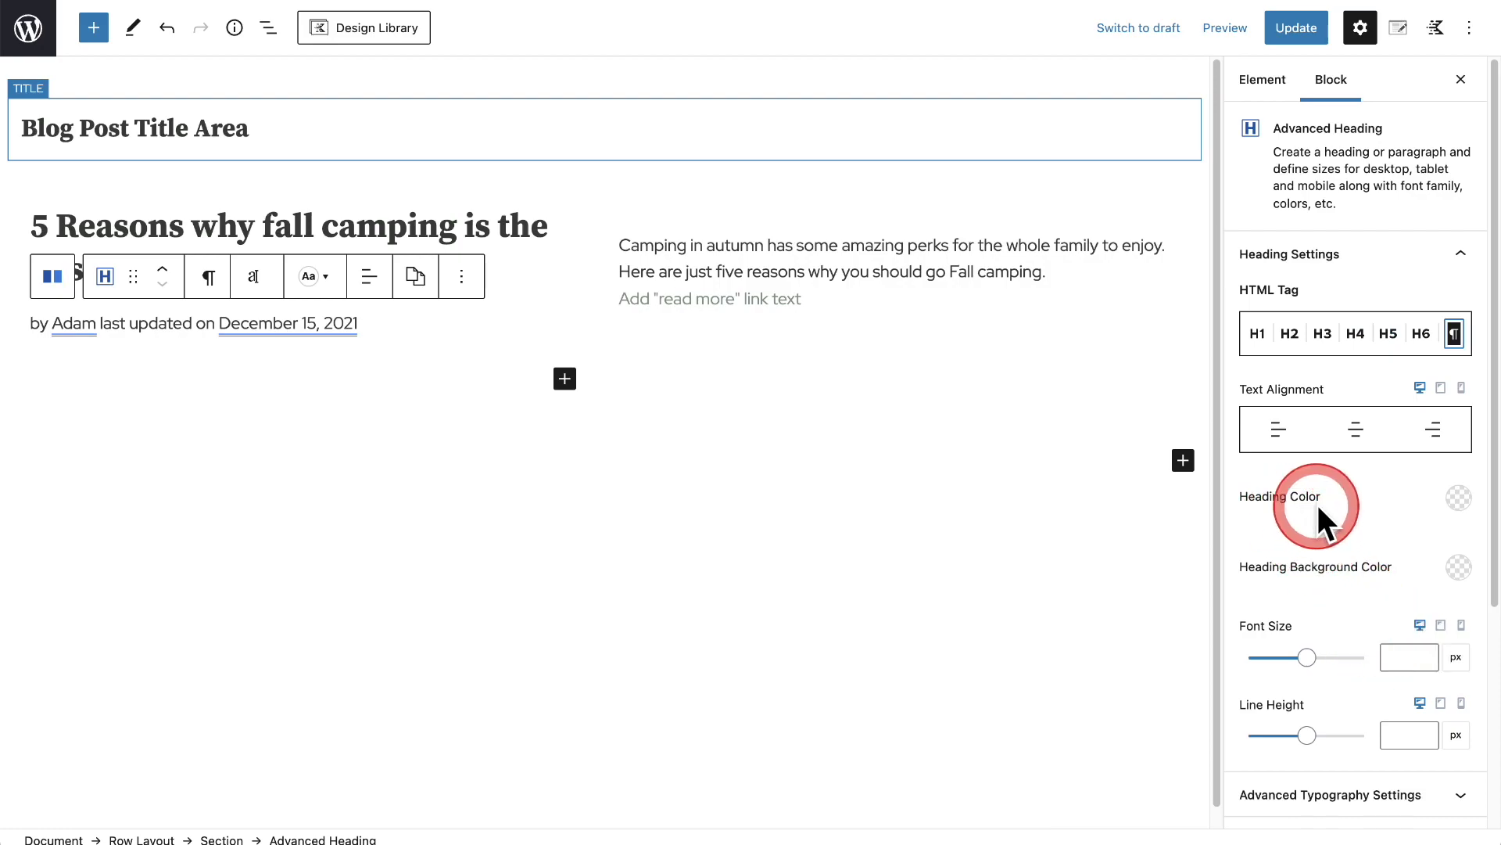
left_click(1459, 498)
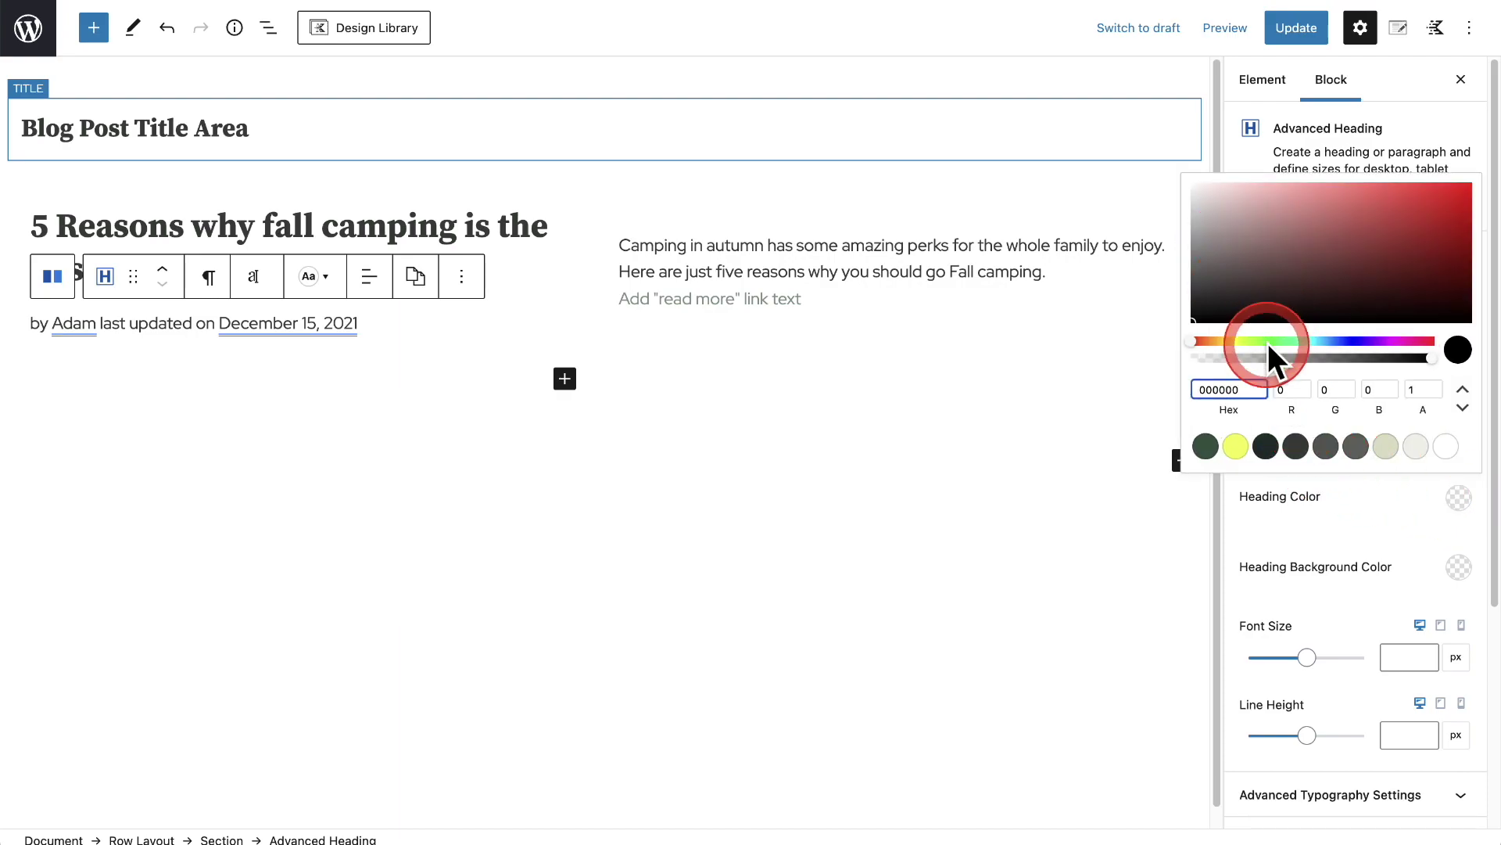
left_click(1235, 446)
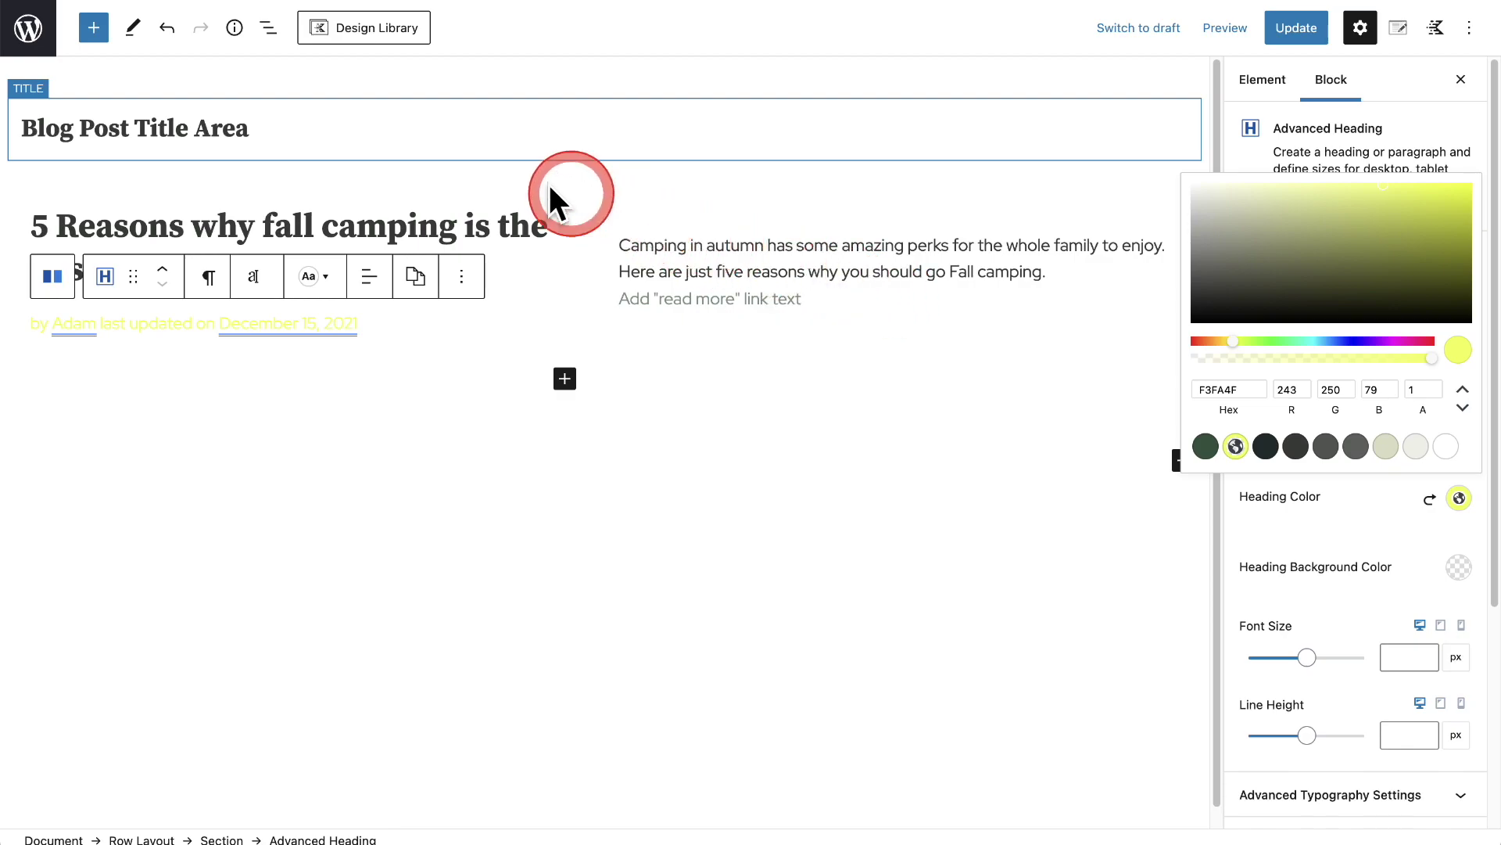
Vertically align the contents of the whole Row Layout to the middle.
left_click(268, 30)
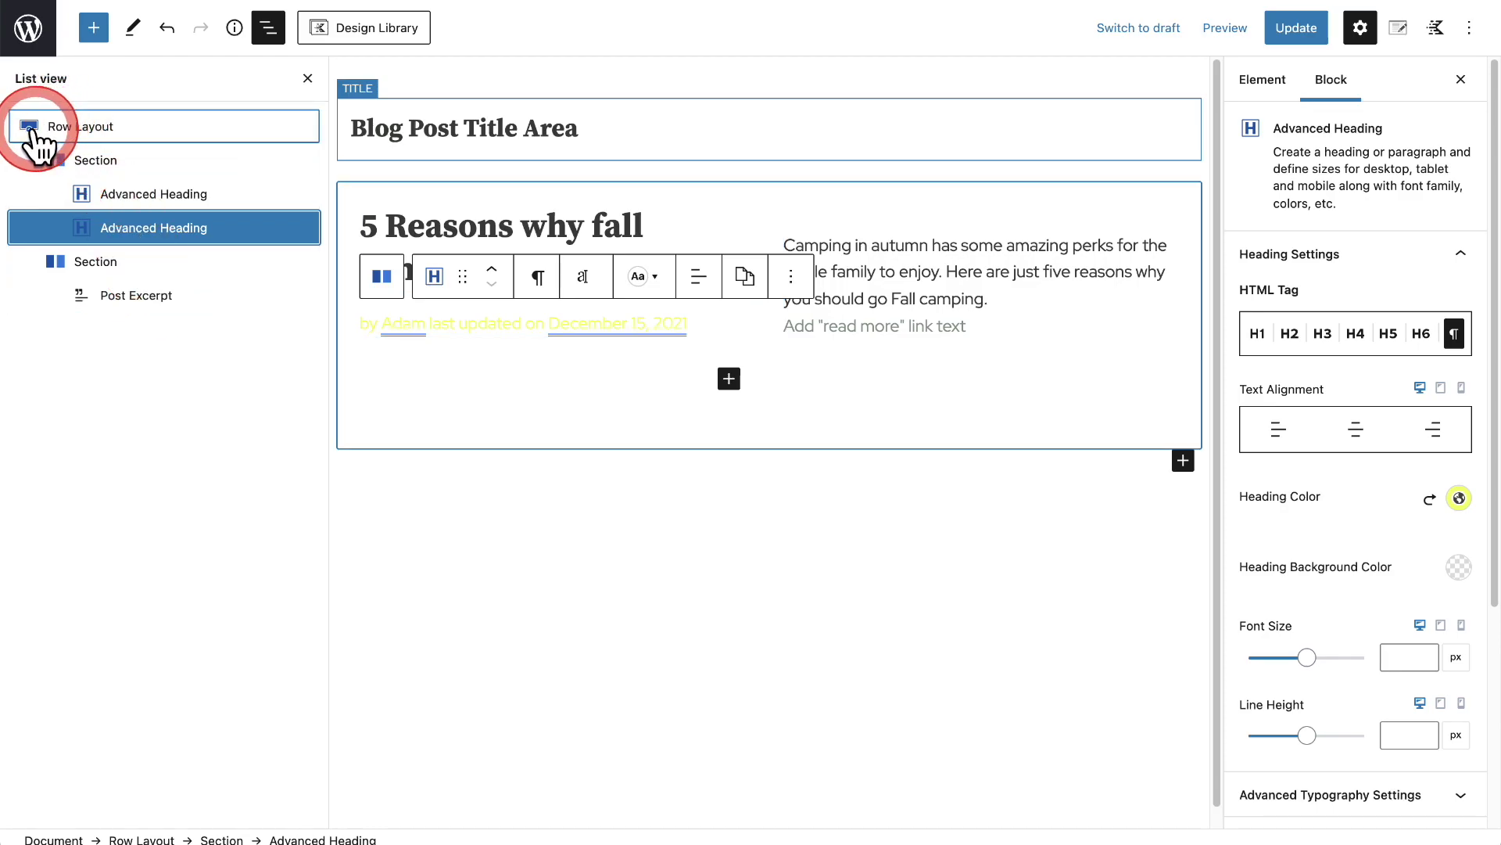
left_click(81, 129)
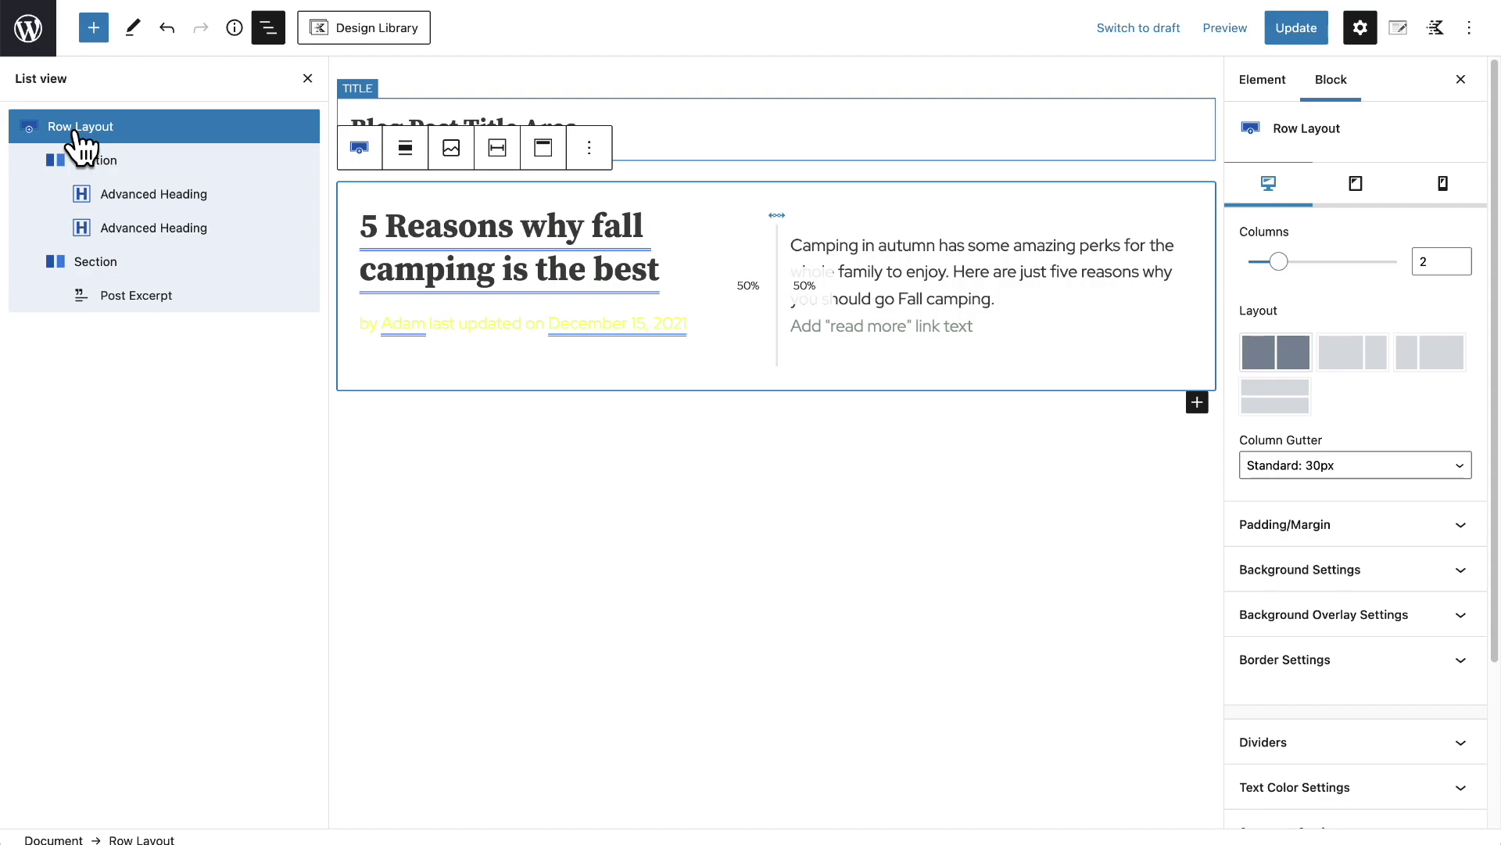
left_click(77, 132)
left_click(539, 150)
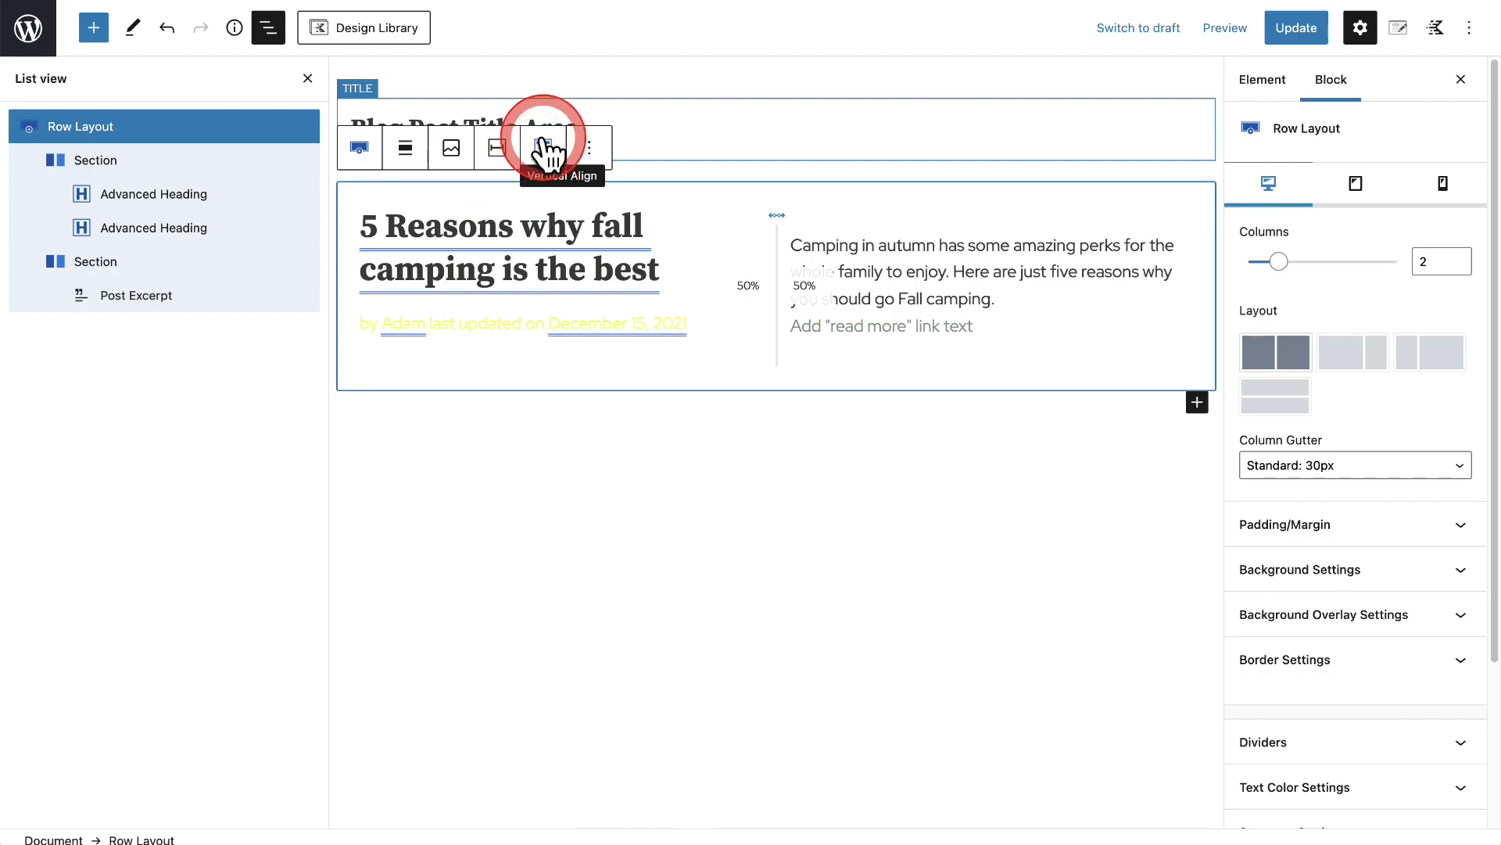
left_click(545, 148)
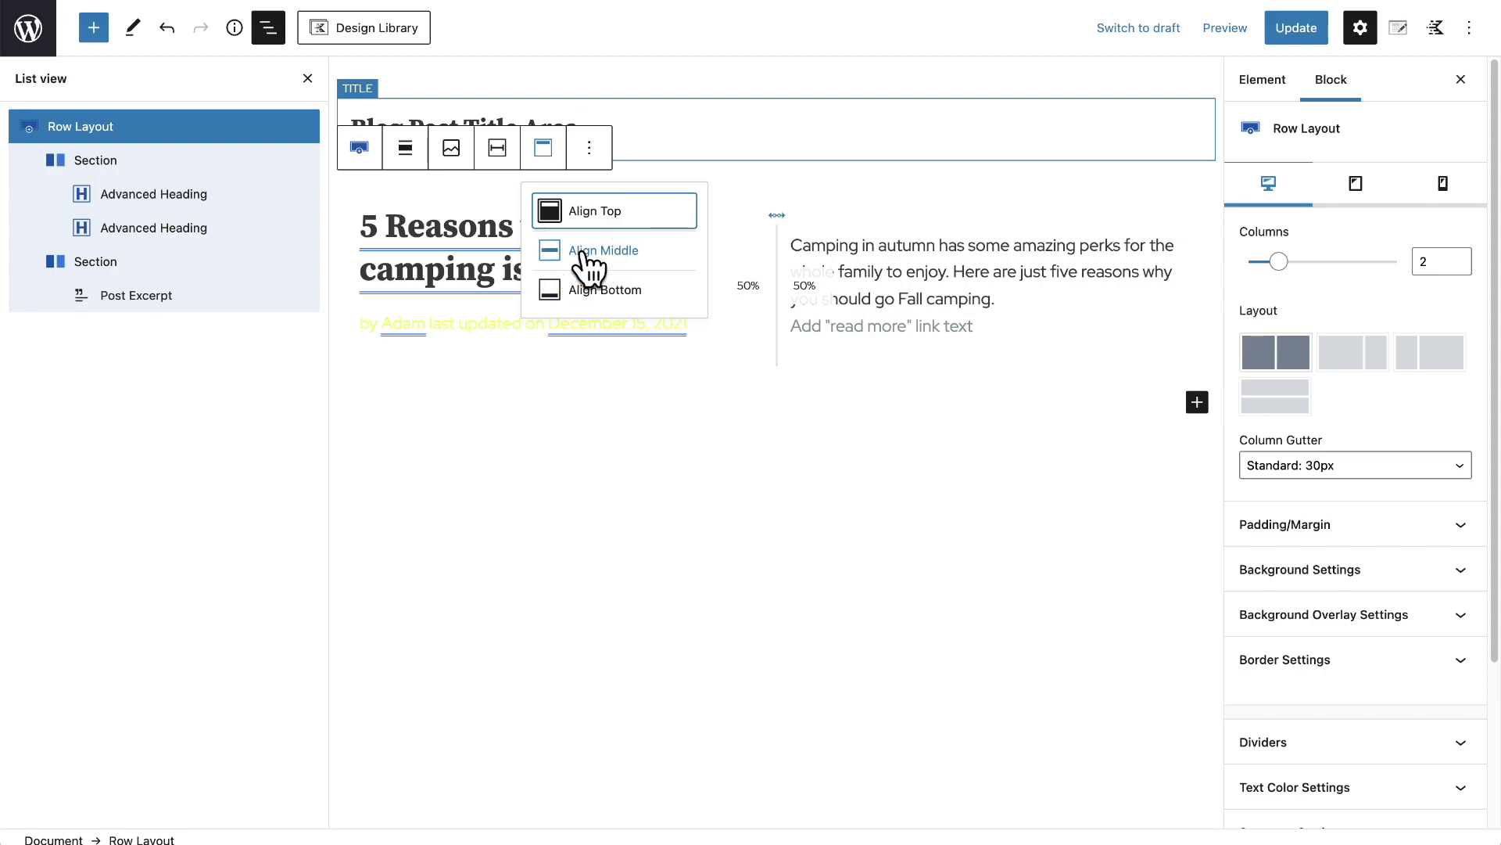
left_click(583, 251)
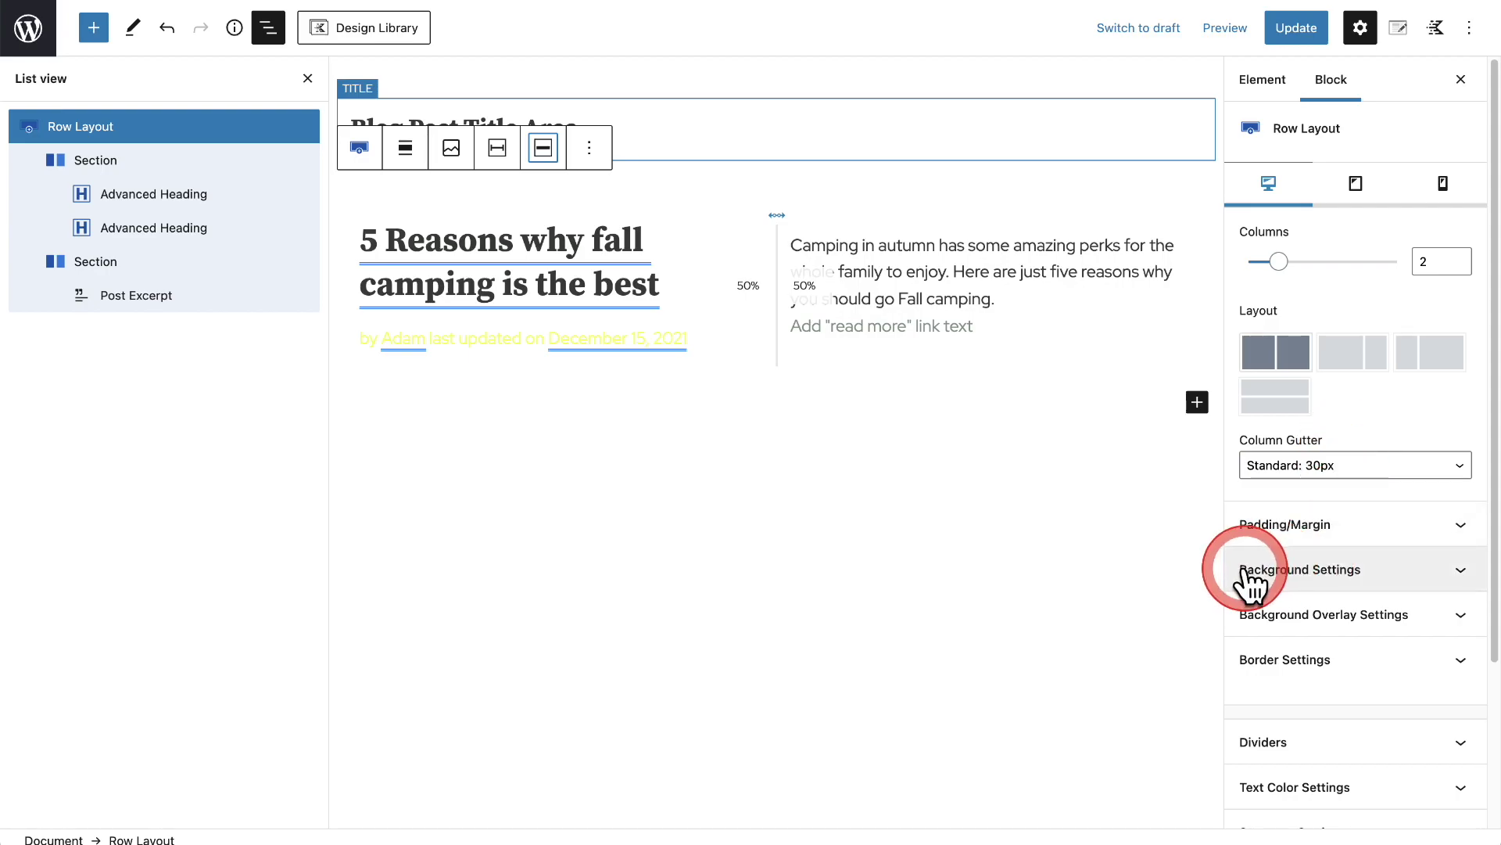
Enable a dynamic background image on the Row Layout, using the current post's Featured Image URL.
left_click(1326, 583)
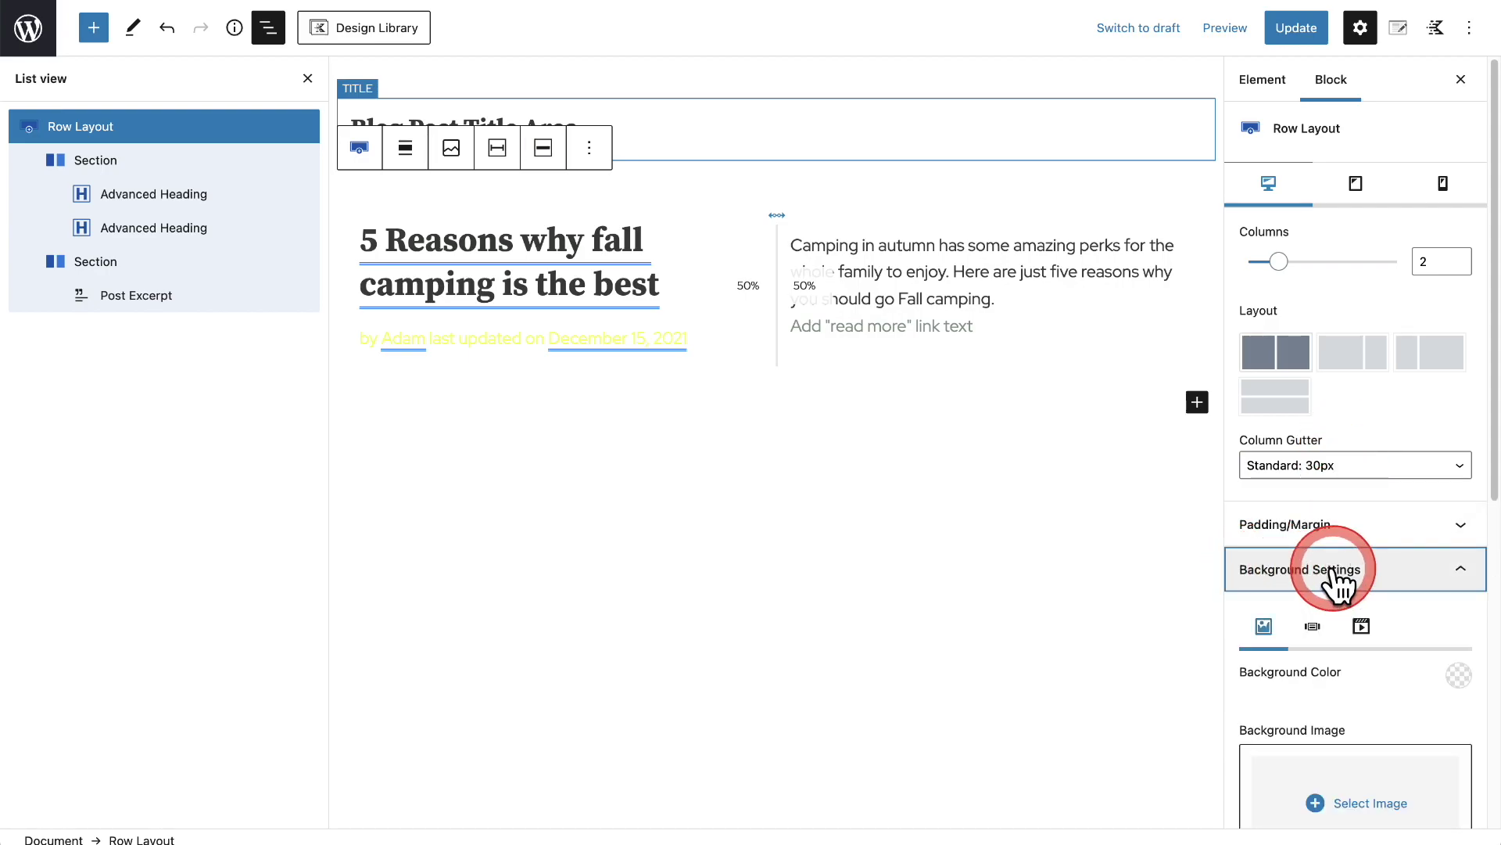
scroll(1330, 551, "down", 5)
scroll(1298, 375, "down", 3)
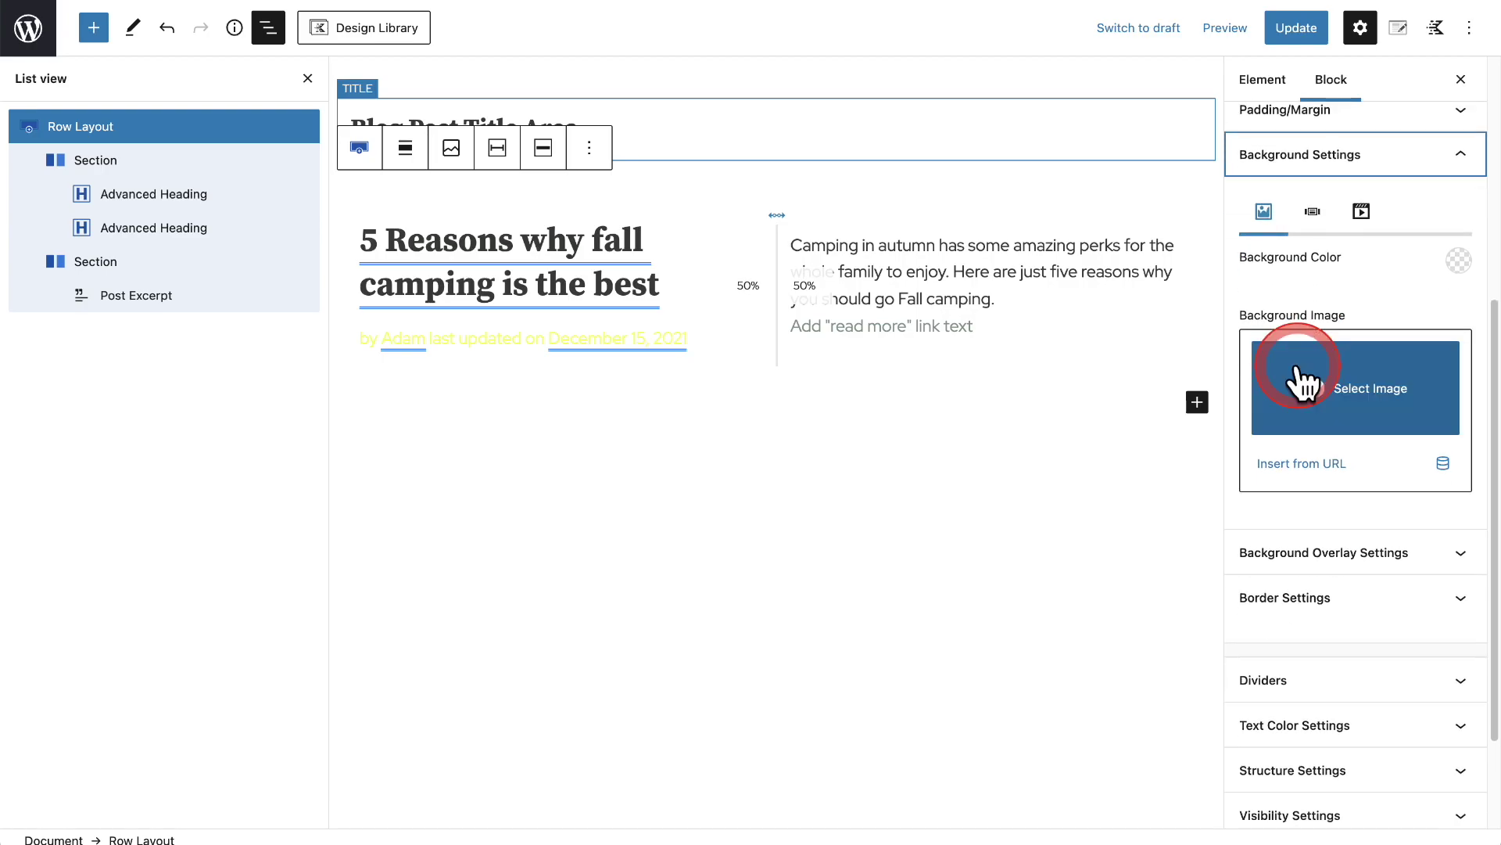
left_click(1444, 439)
left_click(1243, 497)
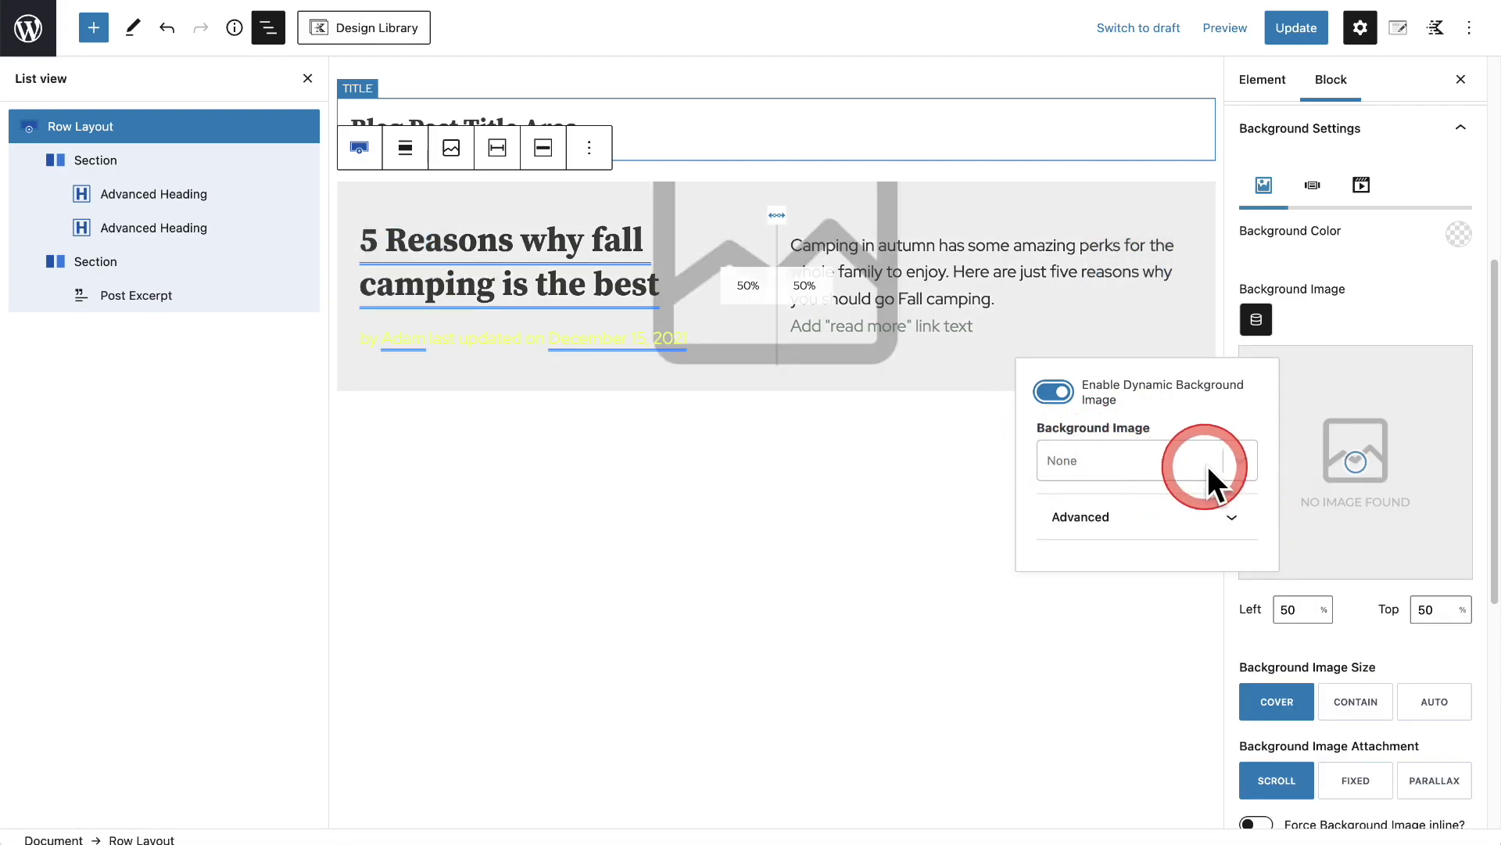
left_click(1240, 461)
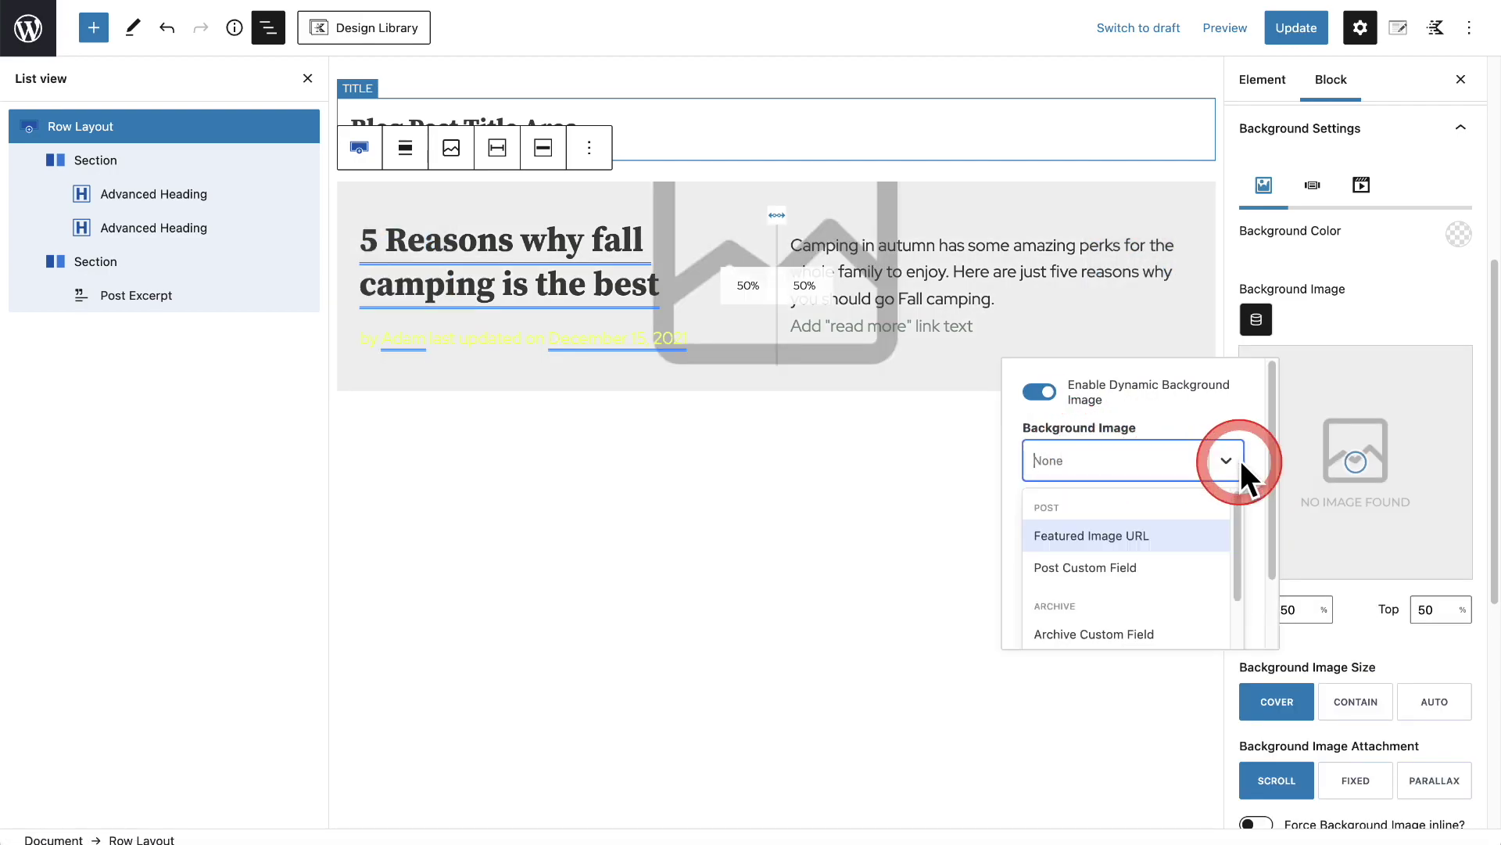
left_click(1086, 535)
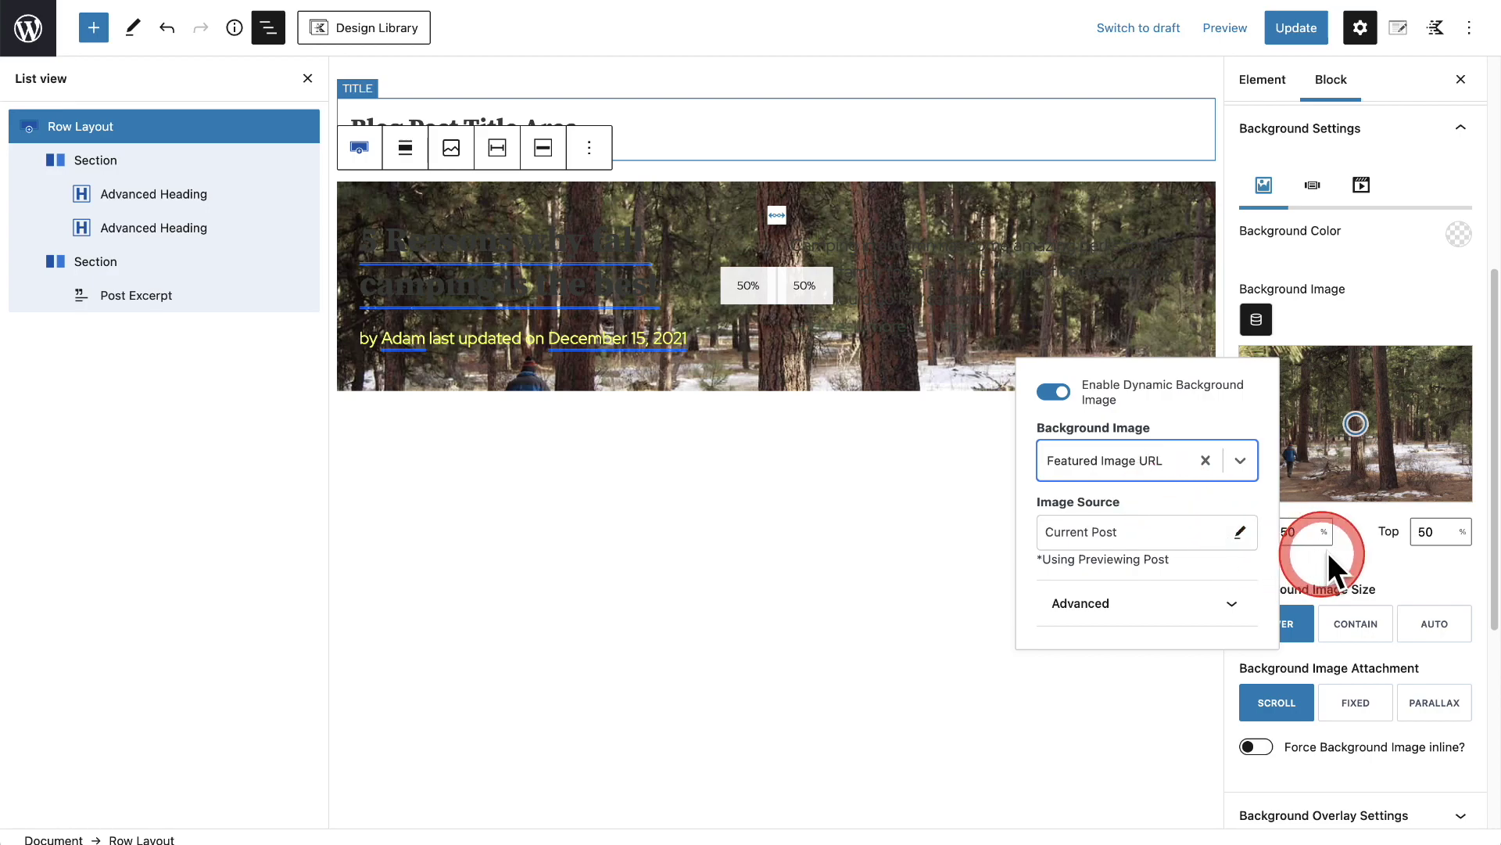
left_click(1359, 547)
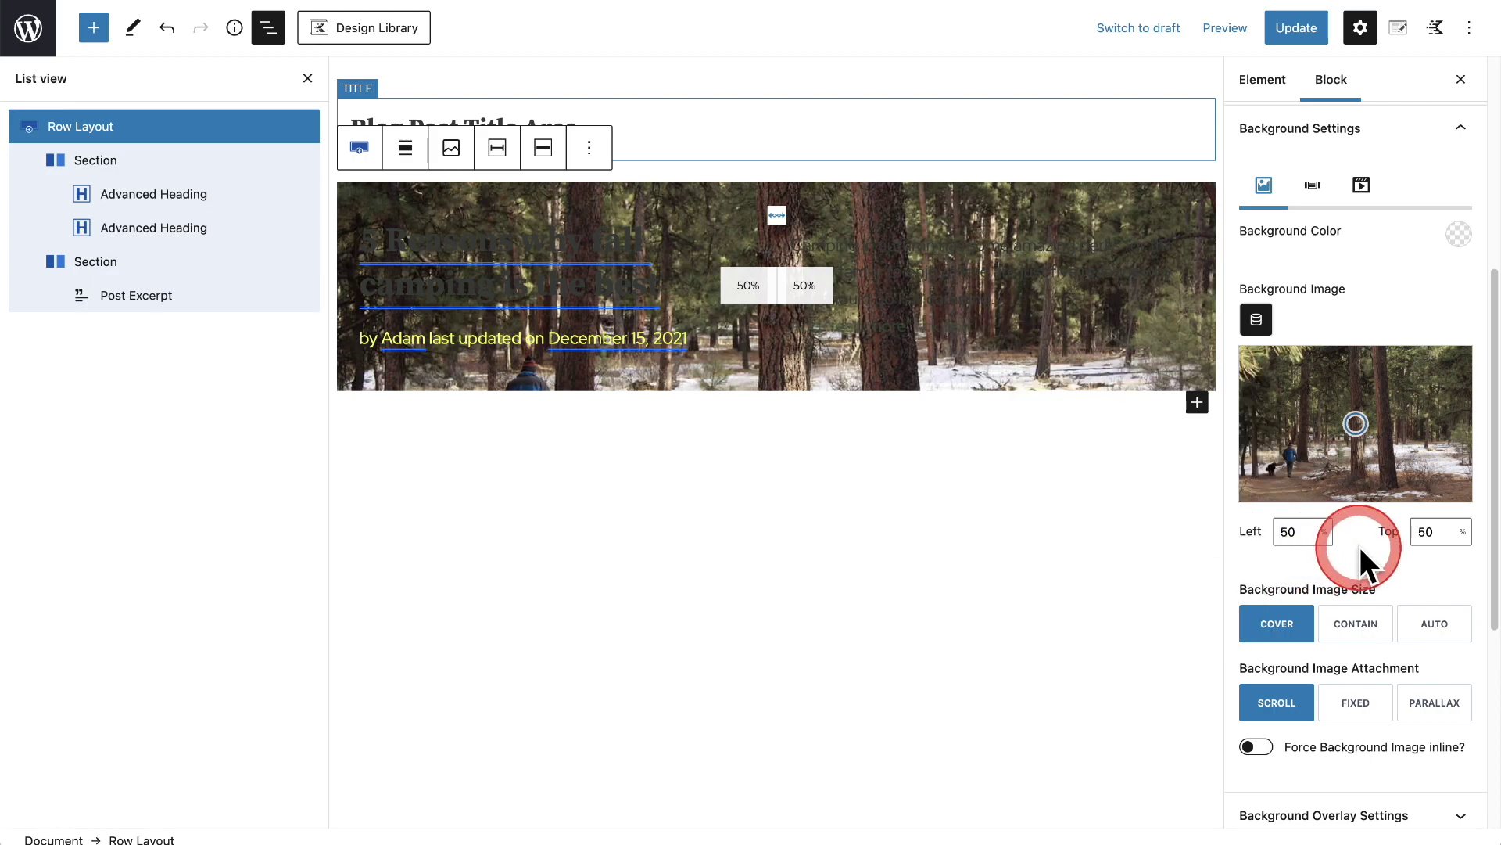
Give the row background a dark green 31533D palette overlay with an opacity of 50.
scroll(1360, 546, "down", 5)
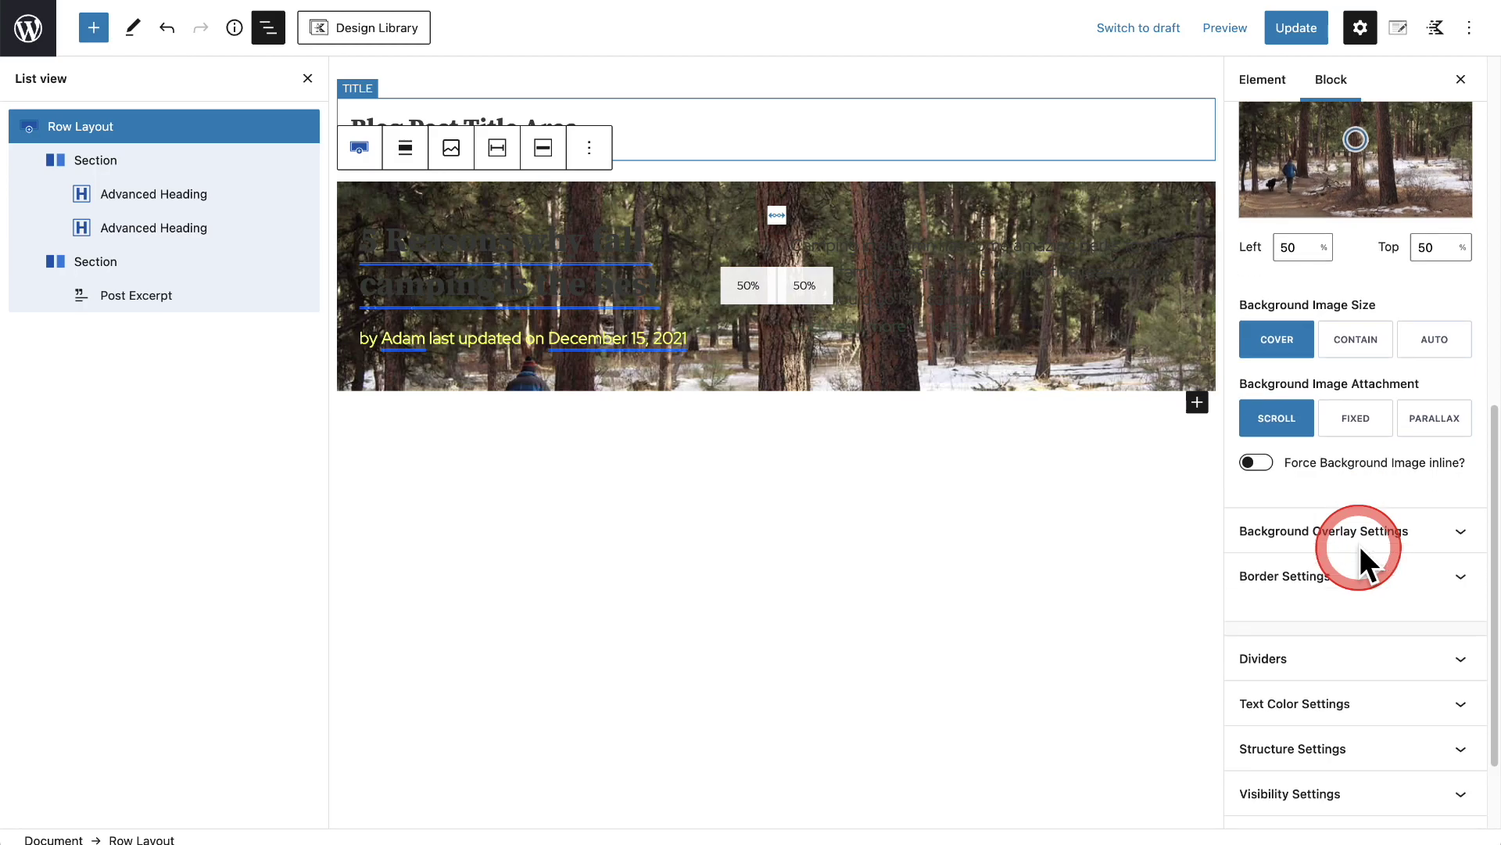
scroll(1359, 546, "down", 1)
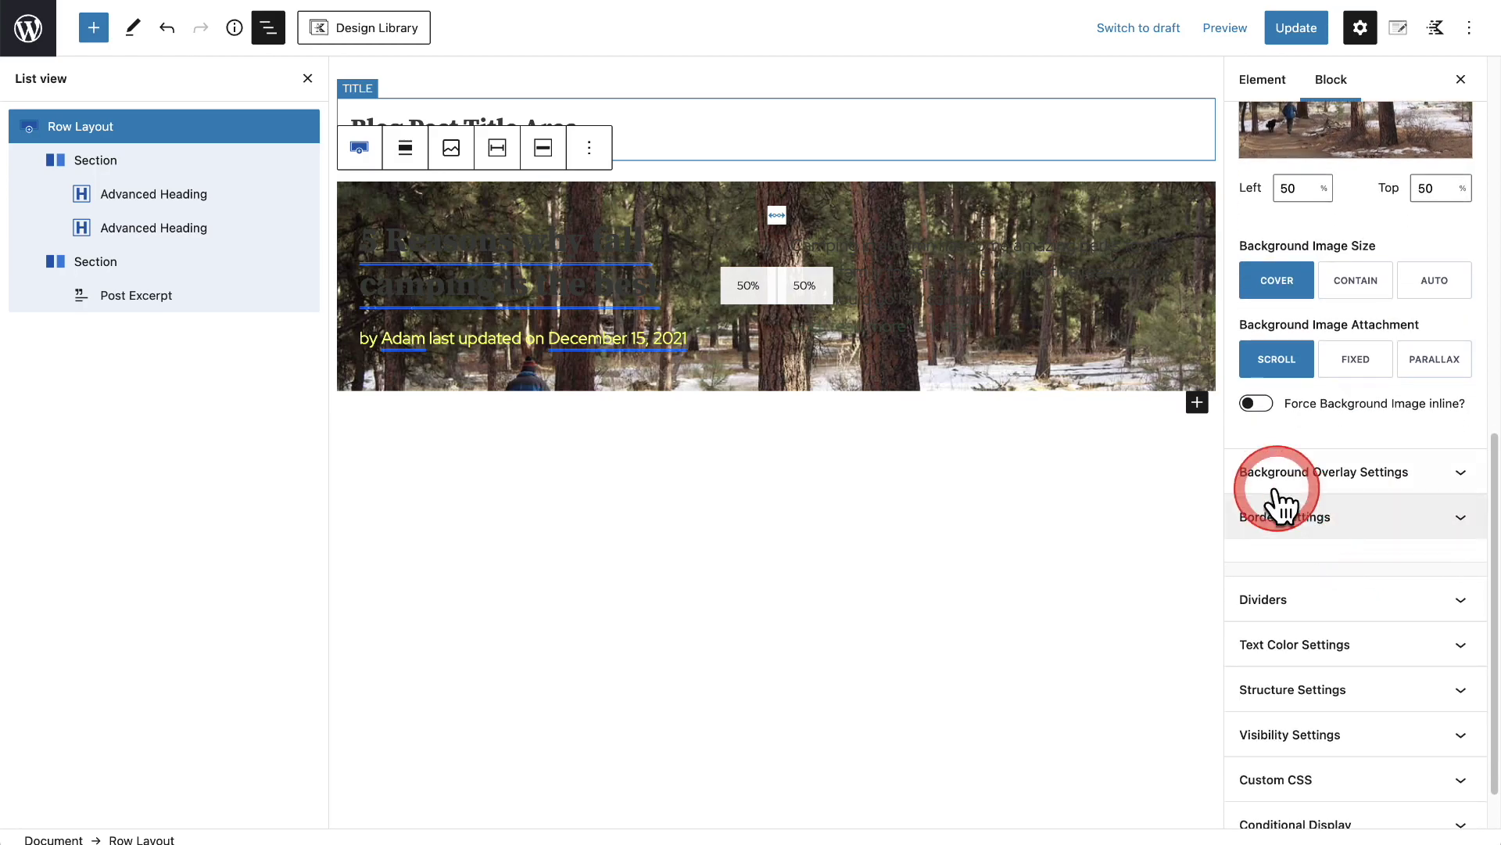
left_click(1342, 473)
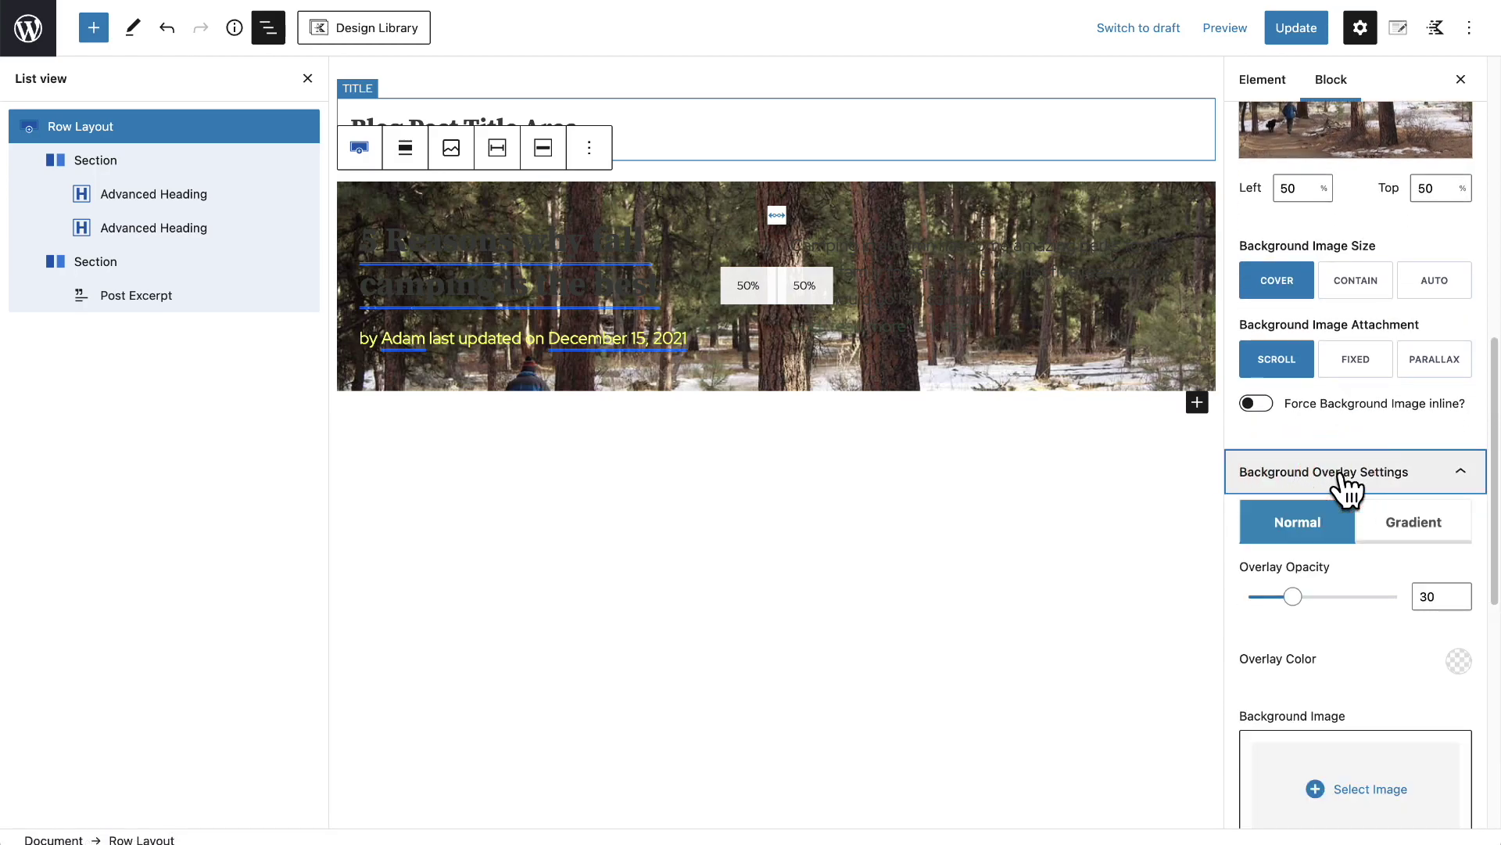
scroll(1345, 481, "down", 1)
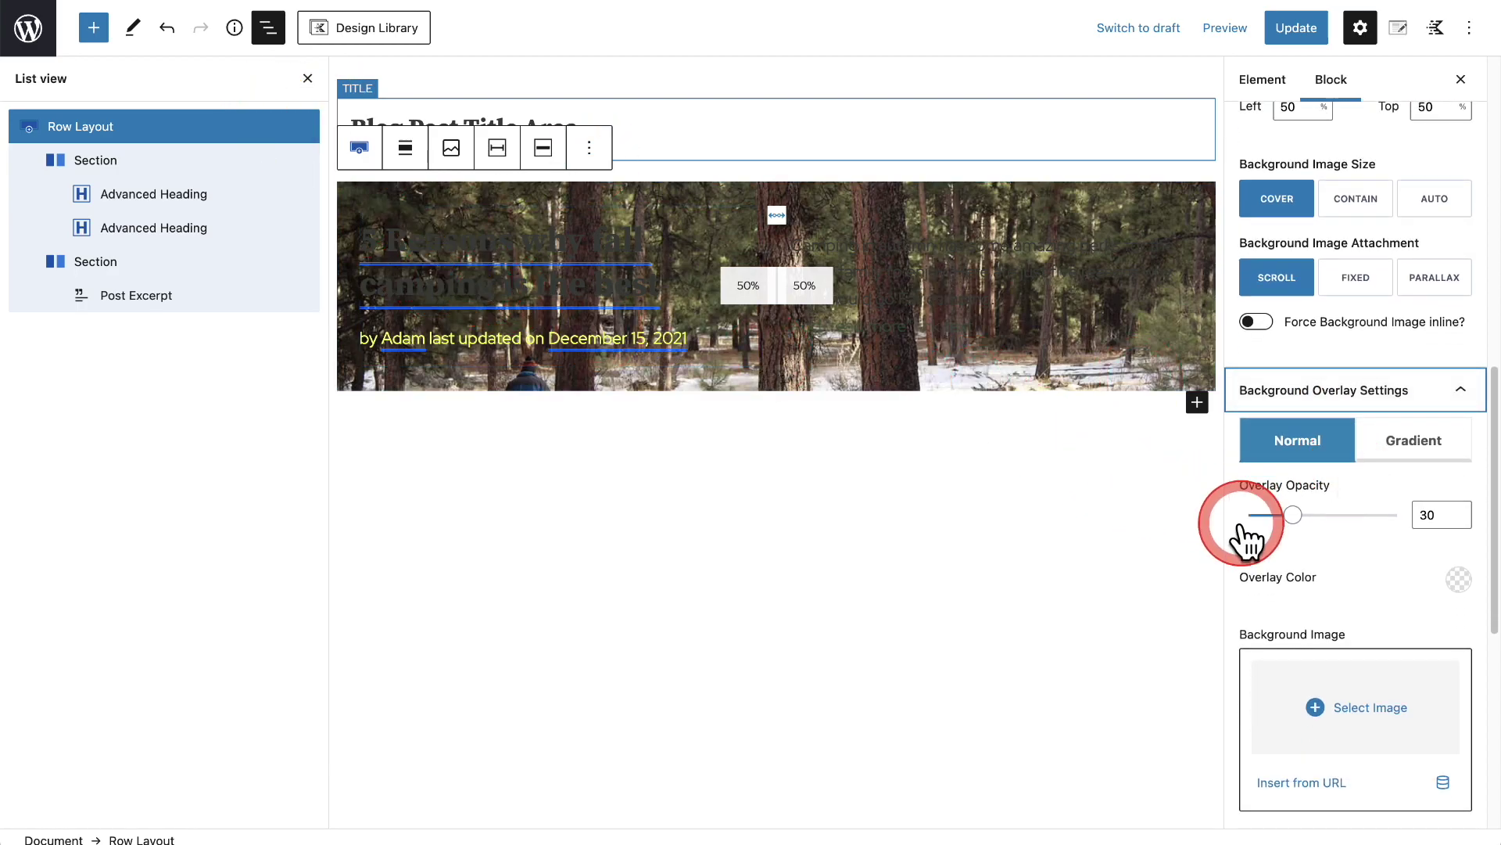
left_click(1458, 580)
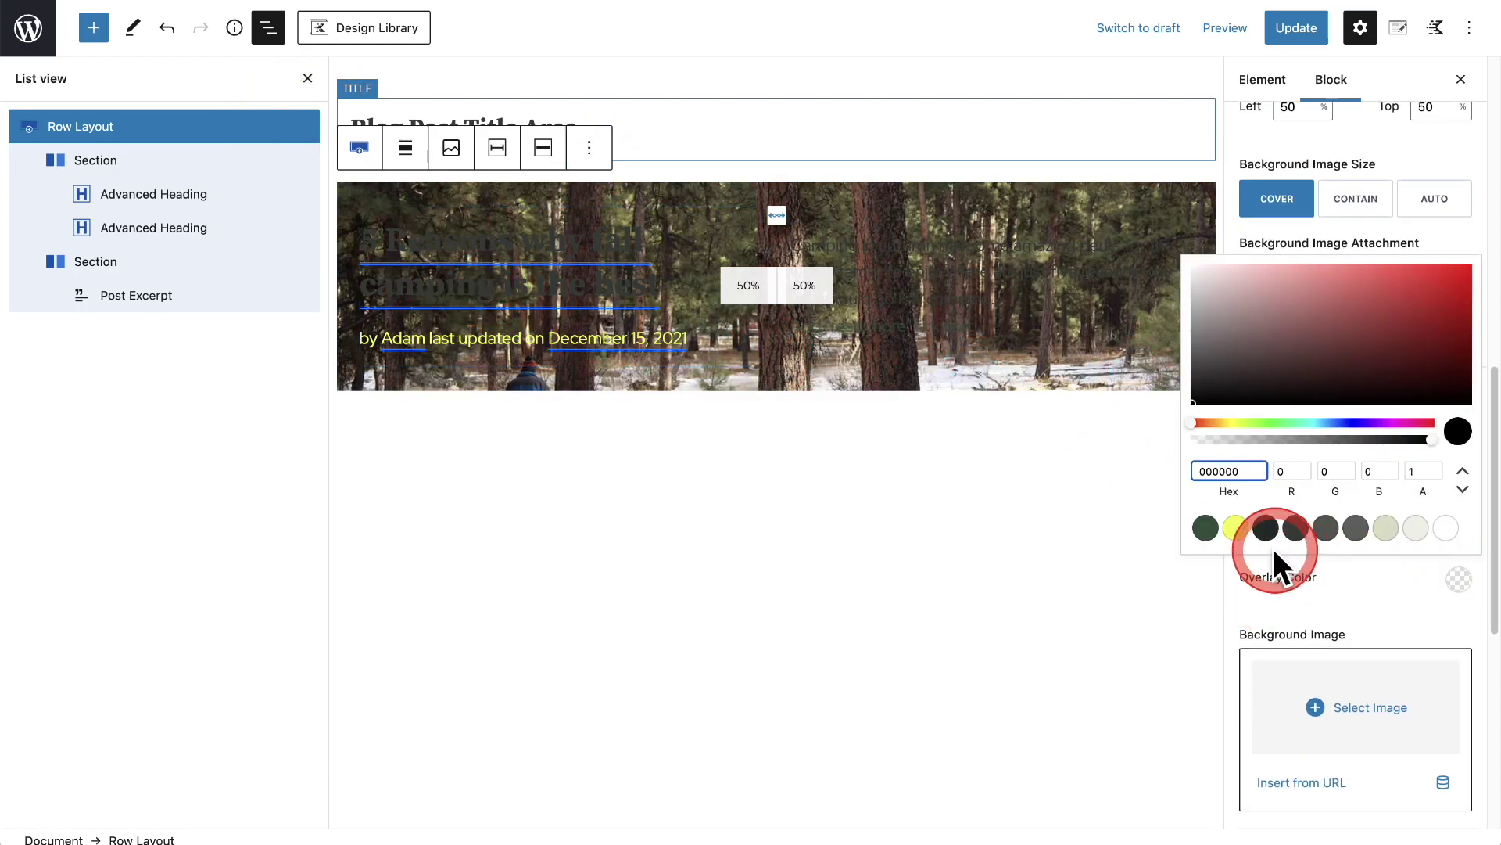
left_click(1205, 528)
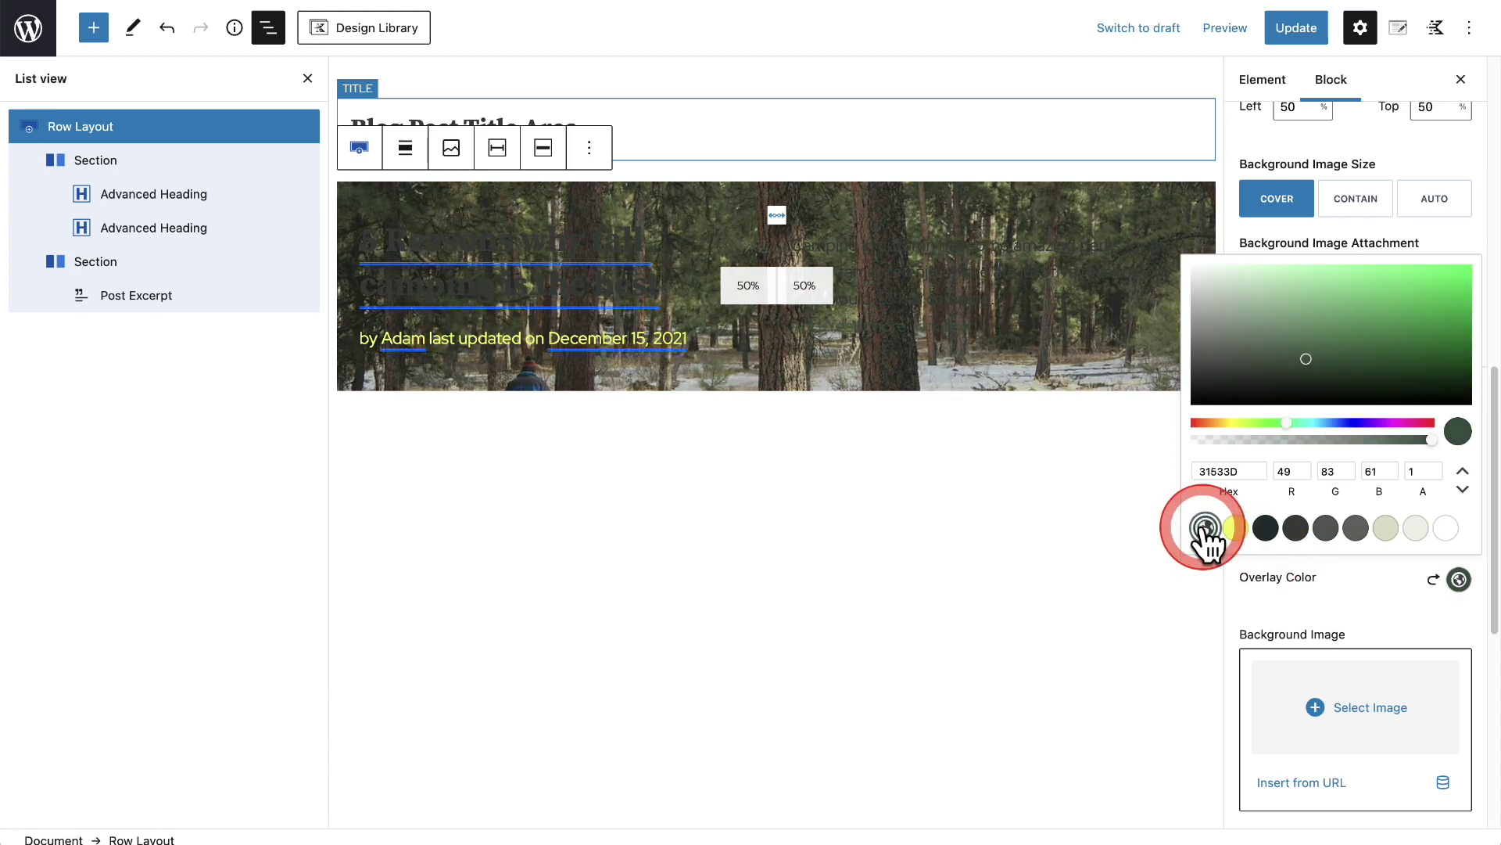
left_click(1364, 580)
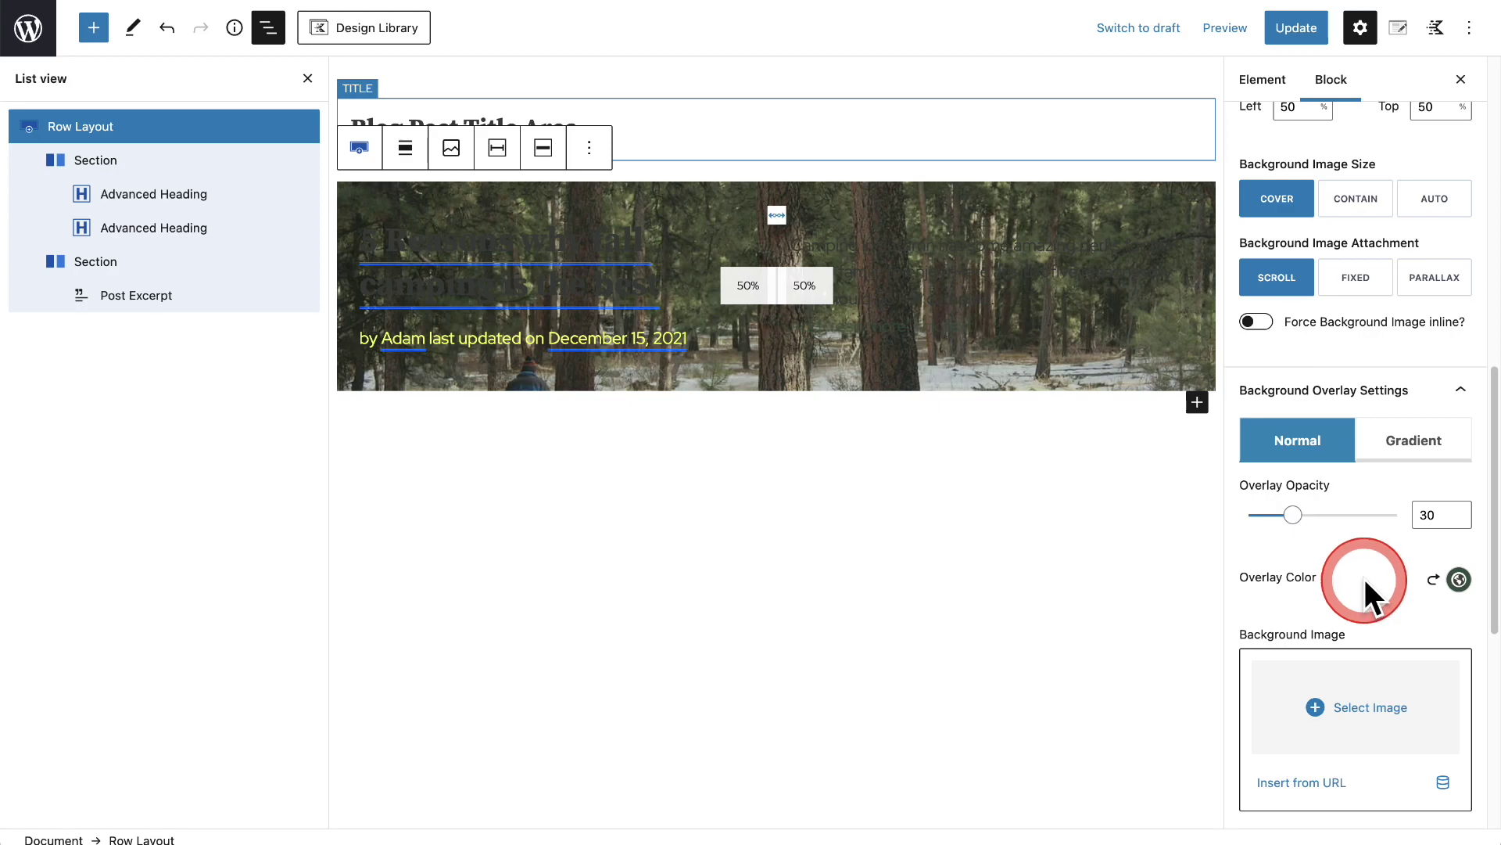
left_click(1294, 514)
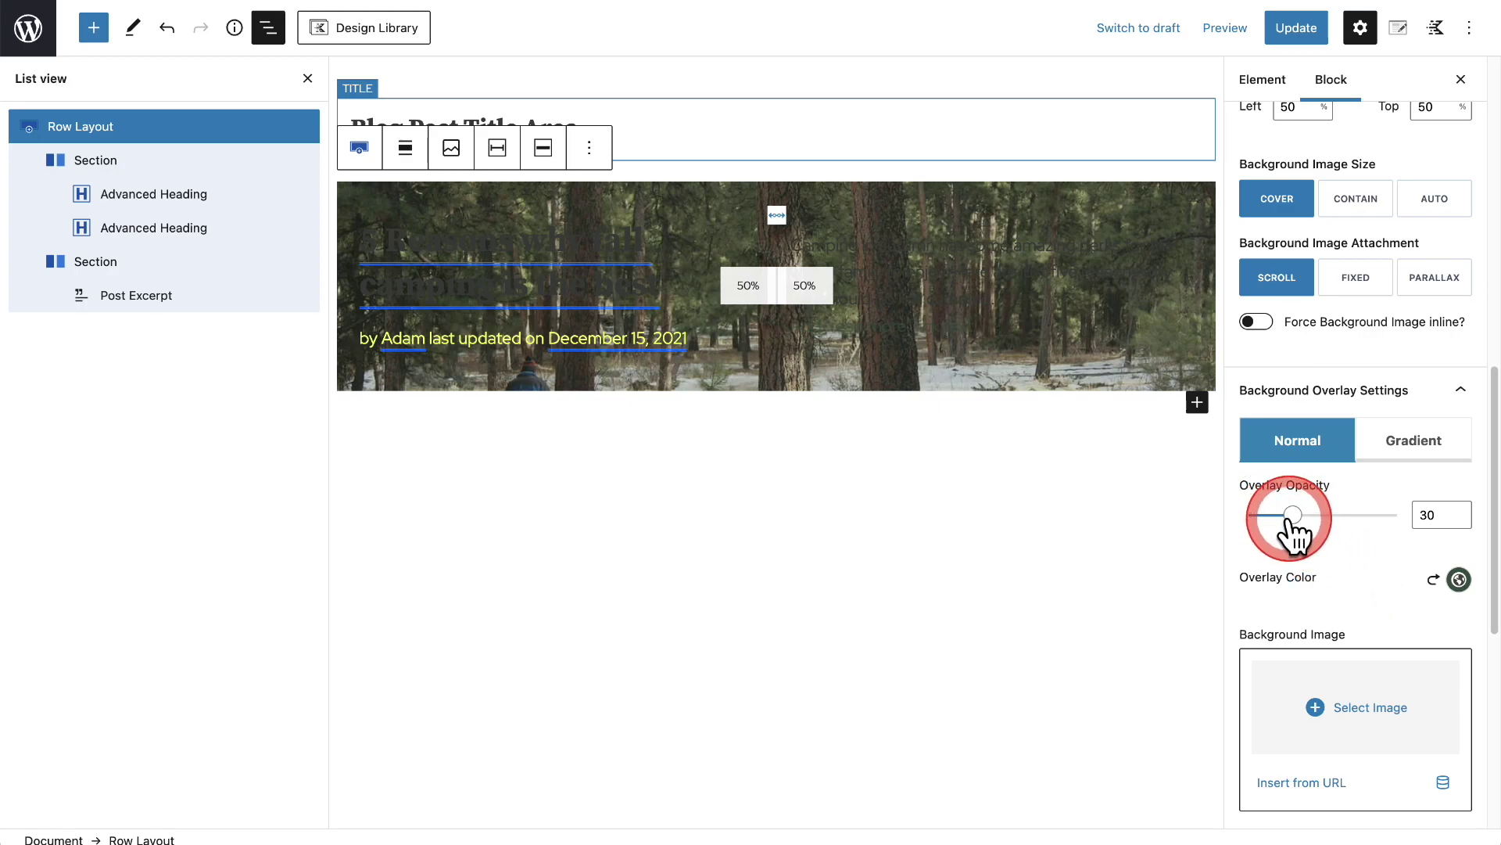
mouse_move(1294, 515)
left_mouse_down()
mouse_move(1349, 515)
mouse_move(1323, 515)
left_mouse_up()
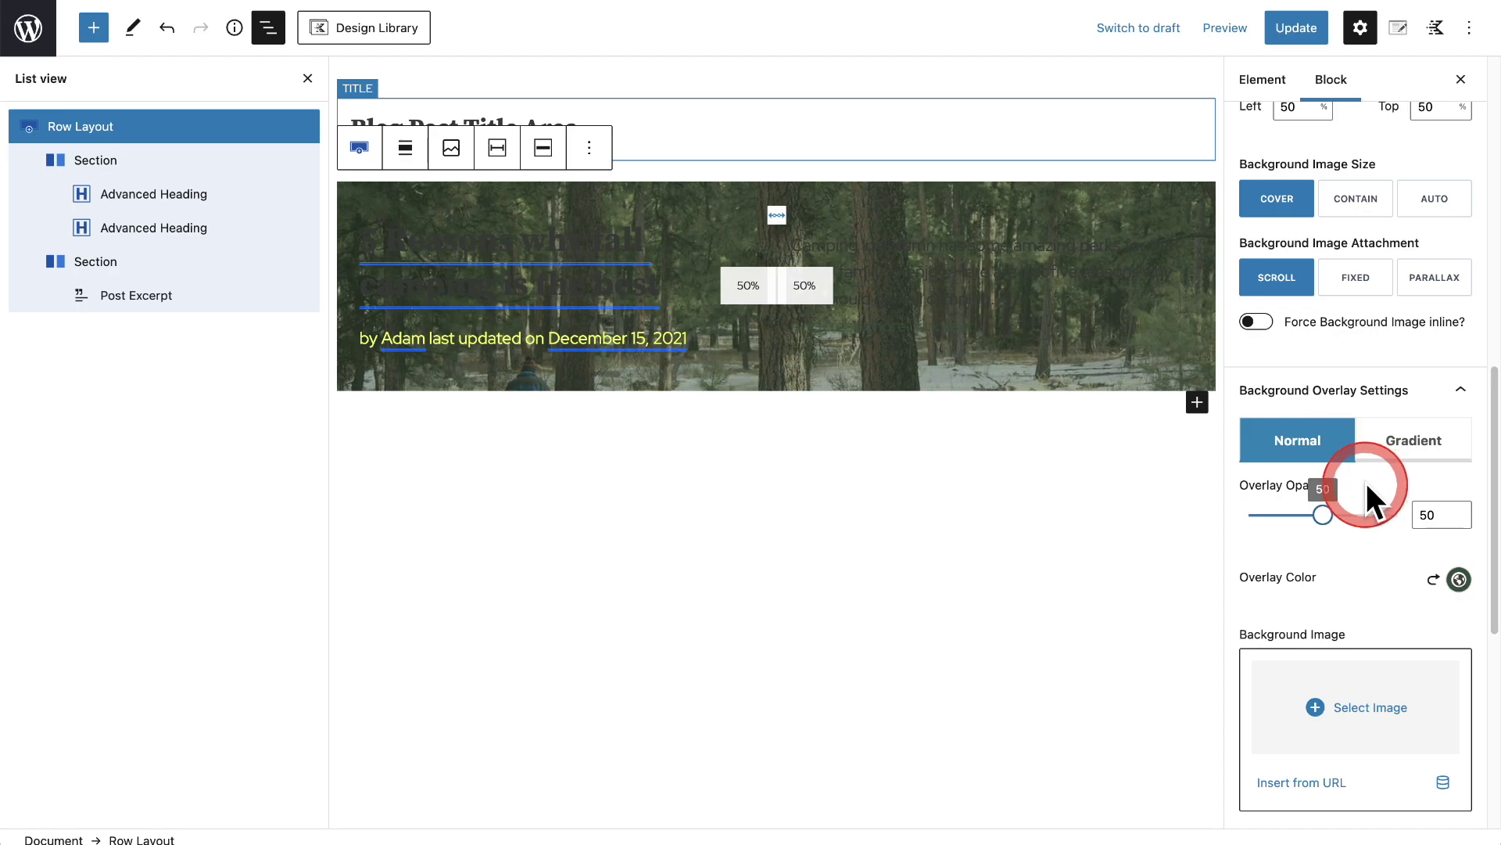
Set the Row Layout's text color to the white palette color.
scroll(1367, 482, "down", 5)
scroll(1367, 482, "down", 3)
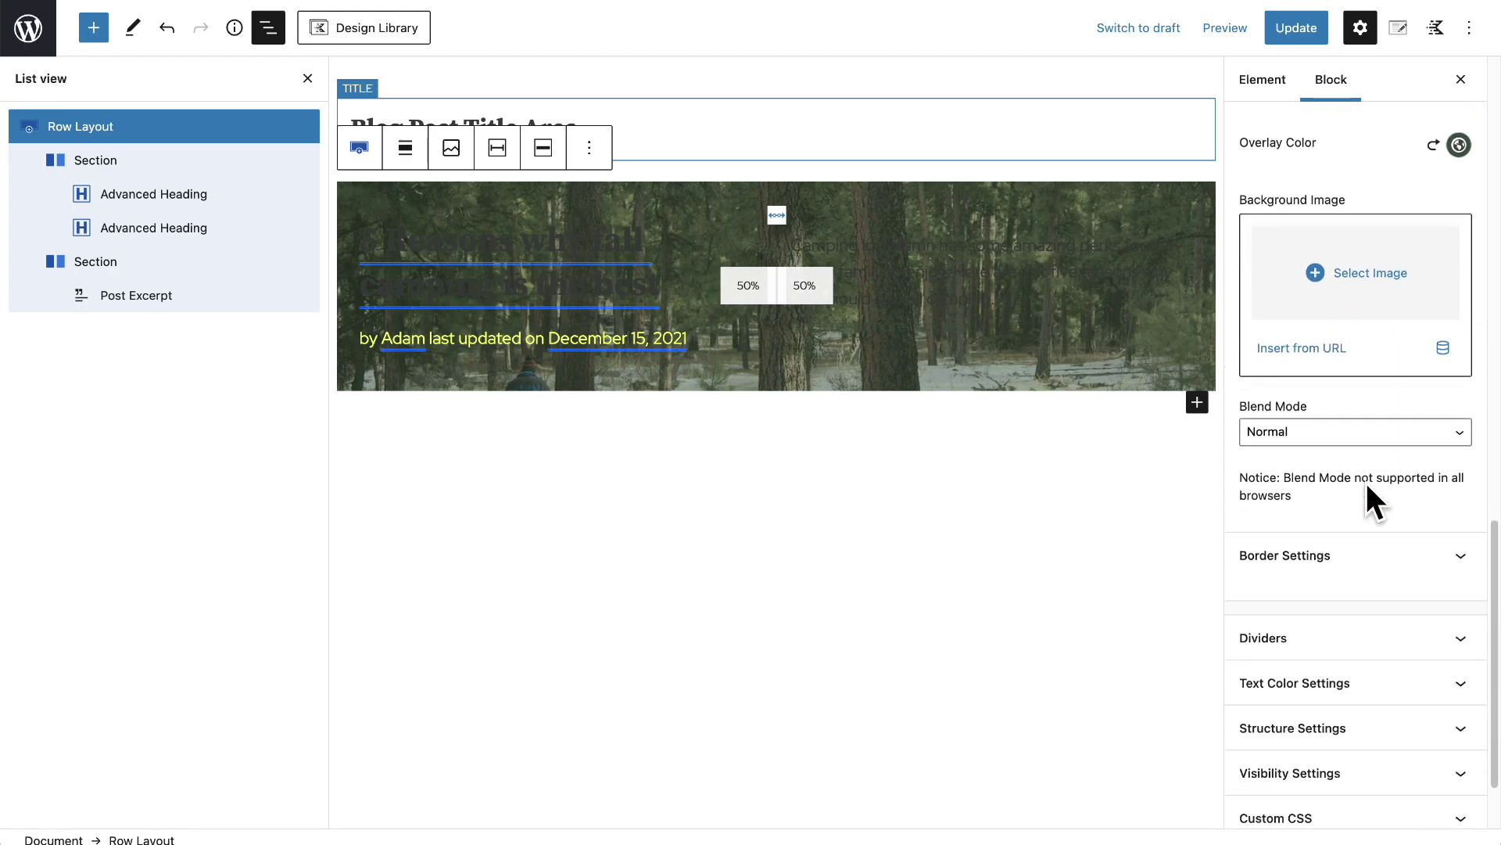
left_click(1362, 490)
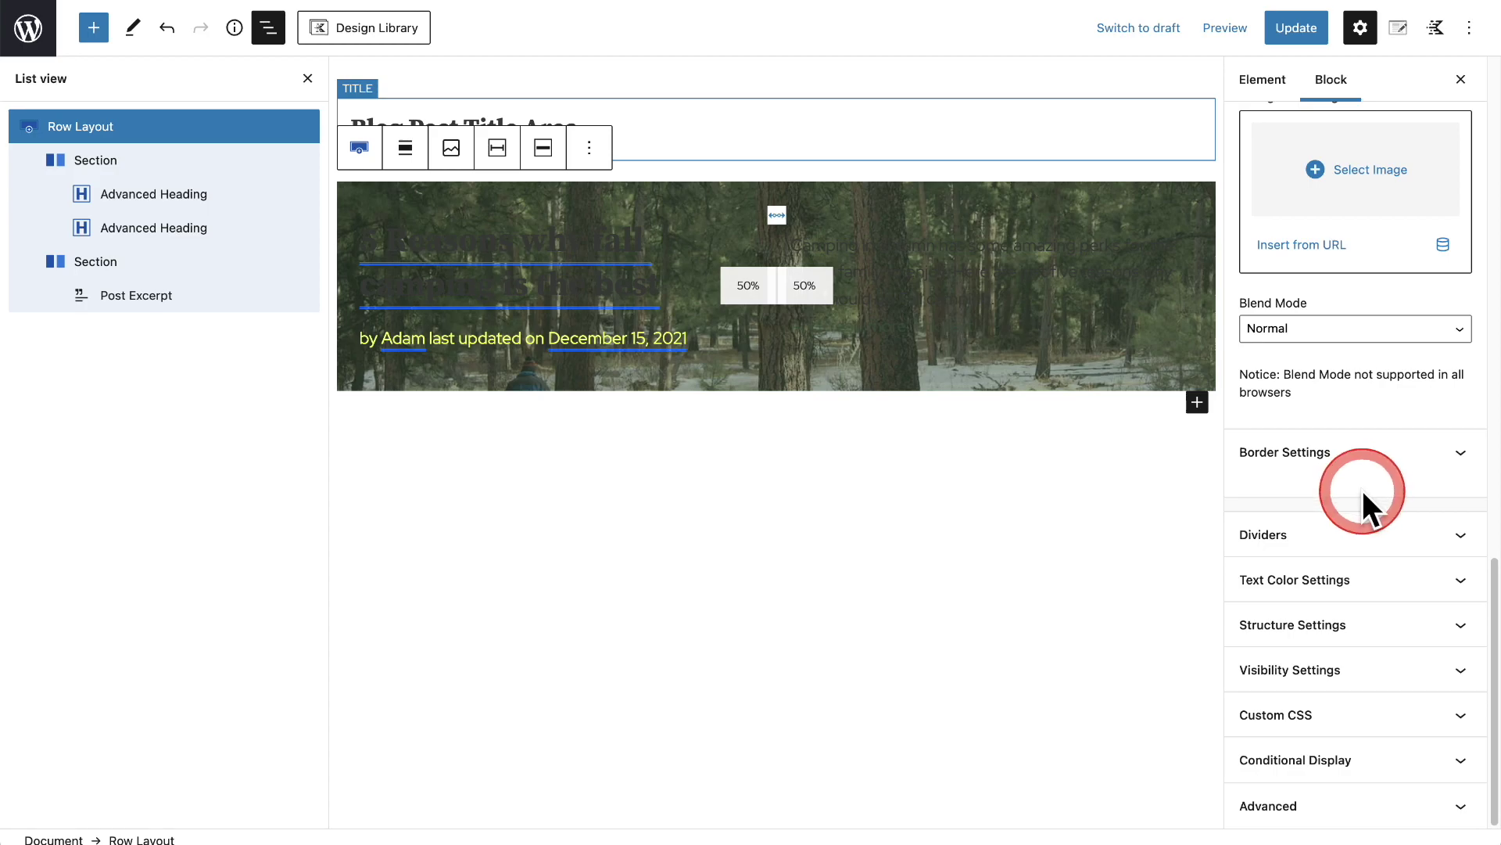
left_click(1306, 598)
scroll(1298, 583, "down", 3)
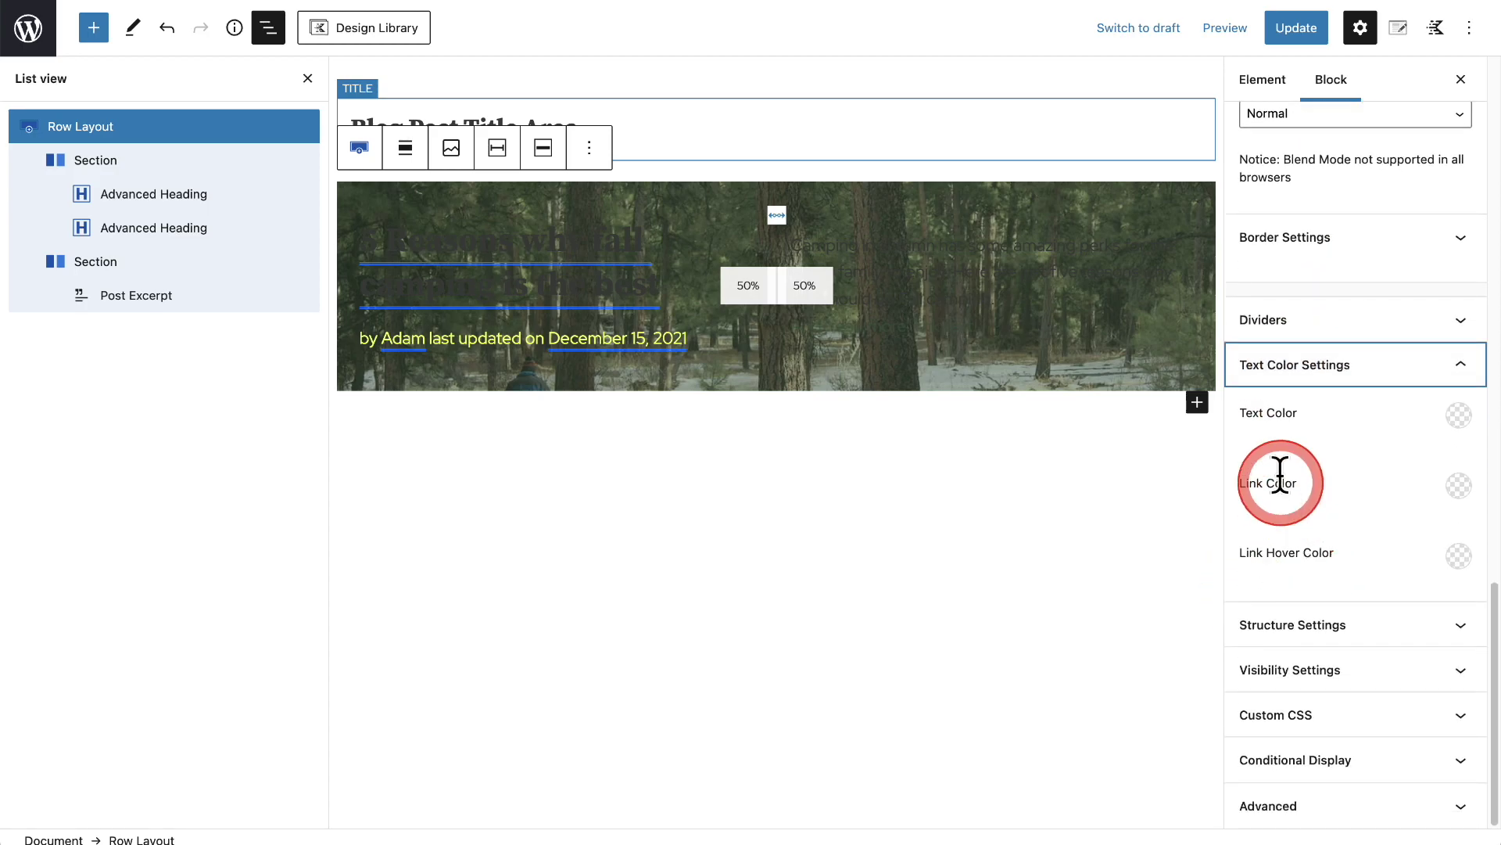
left_click(1454, 418)
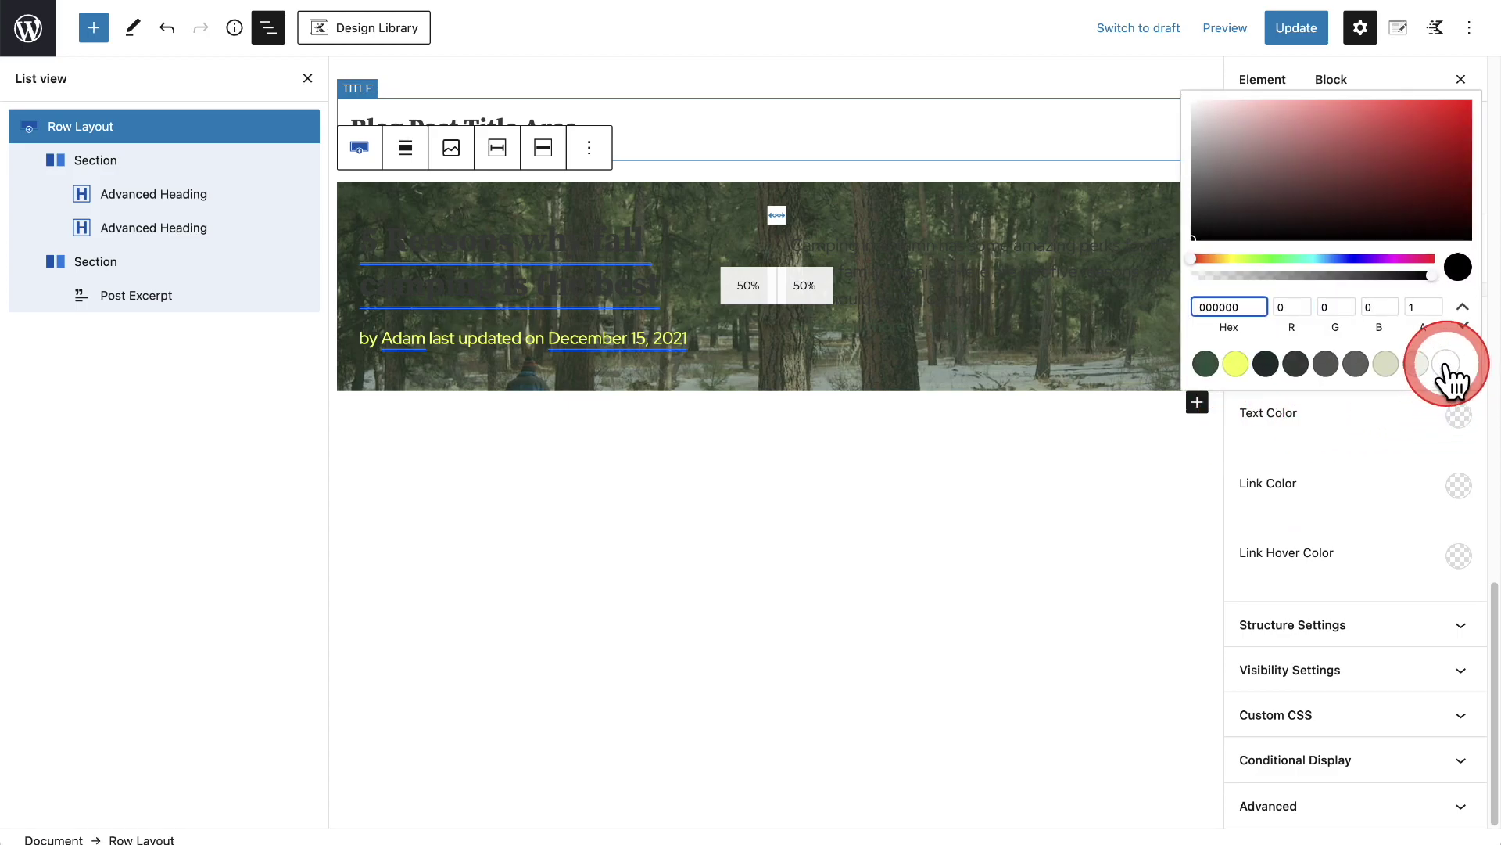
left_click(1446, 364)
left_click(1329, 462)
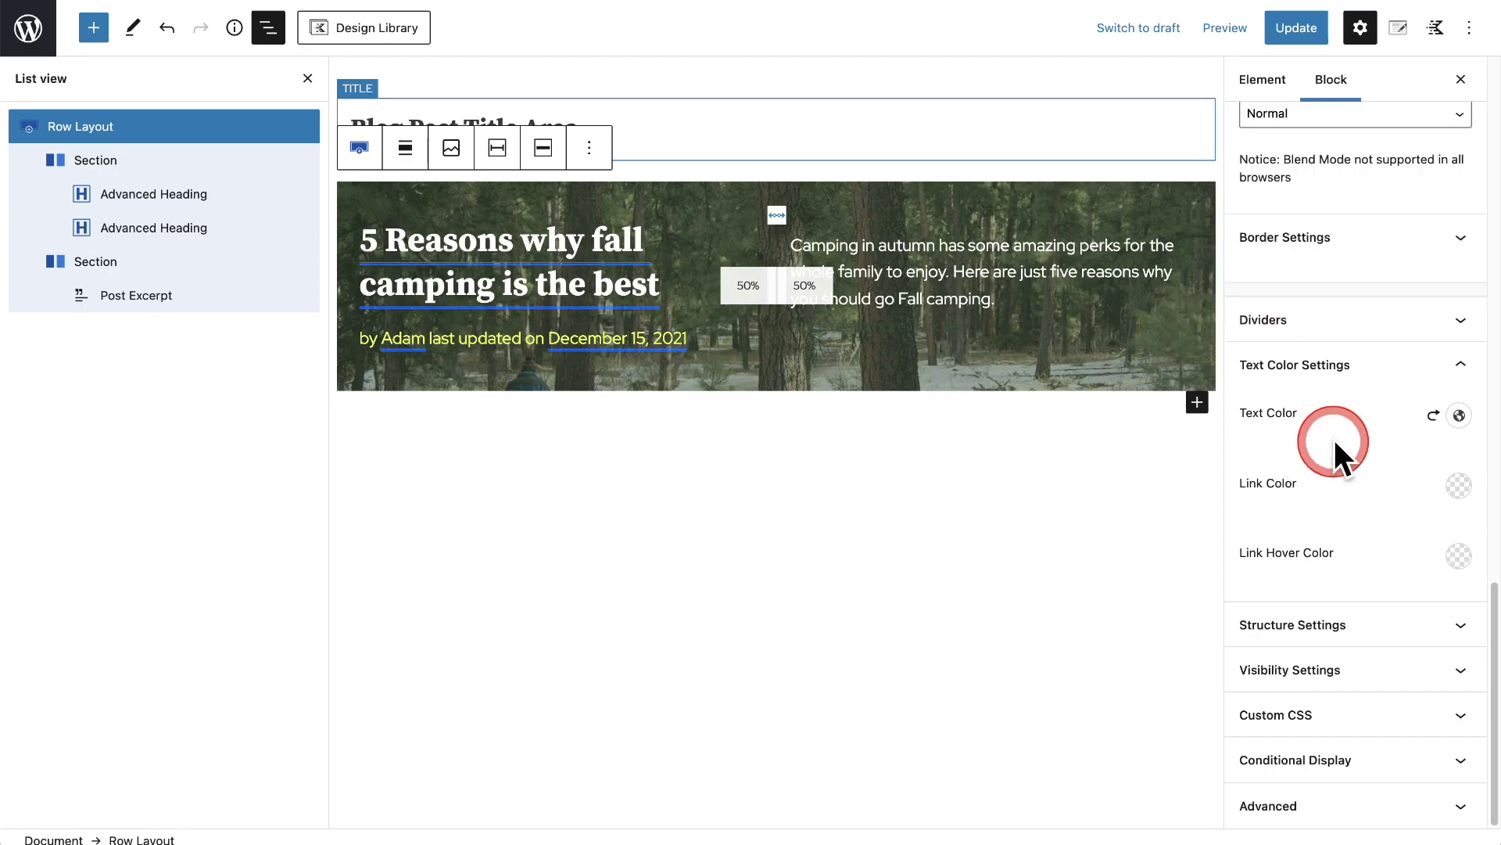
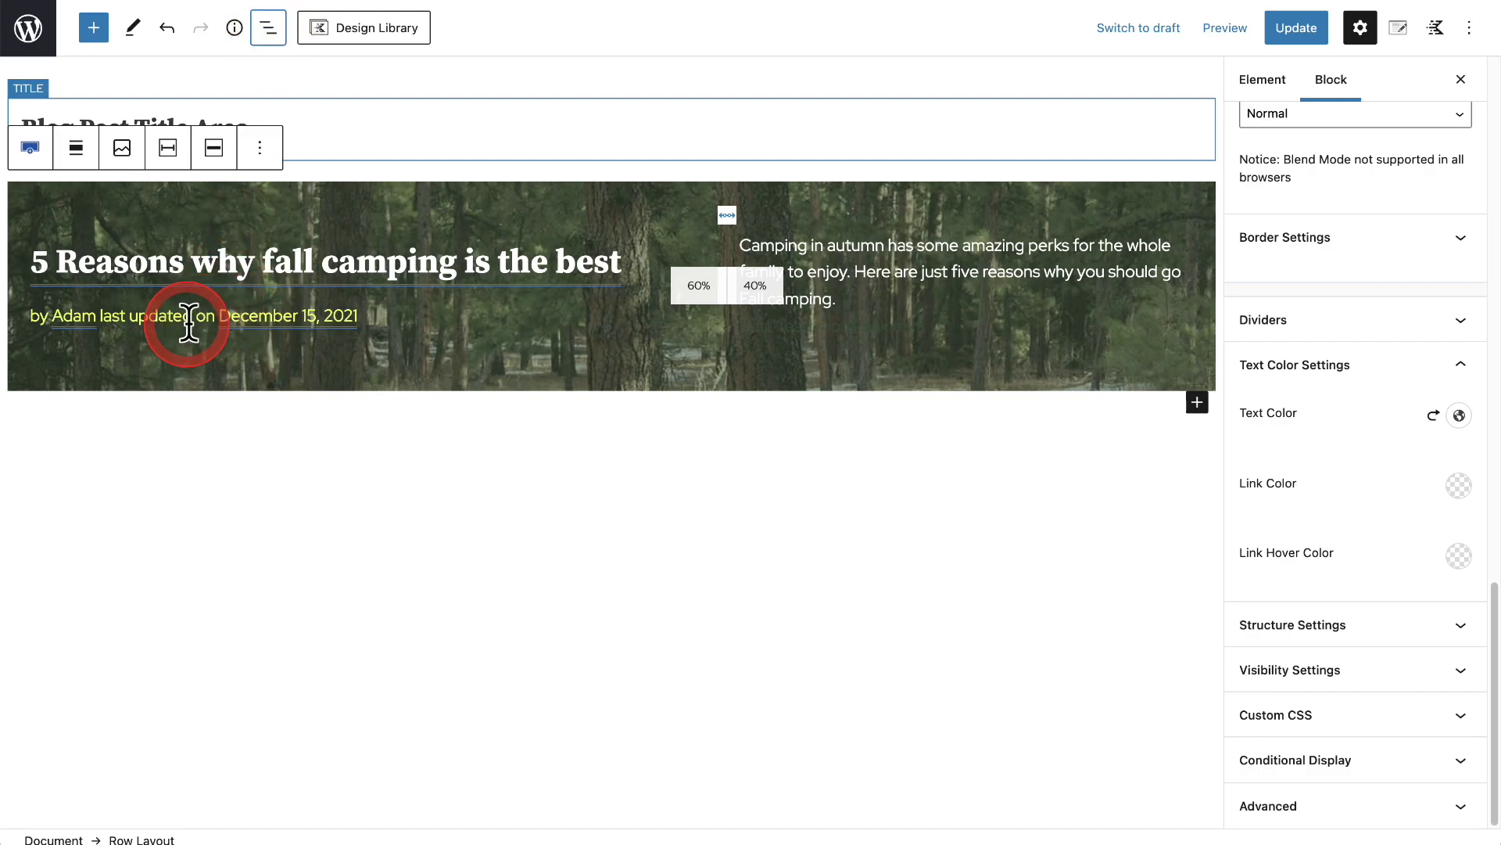
Set the author and date heading's font size to 16 px.
left_click(146, 317)
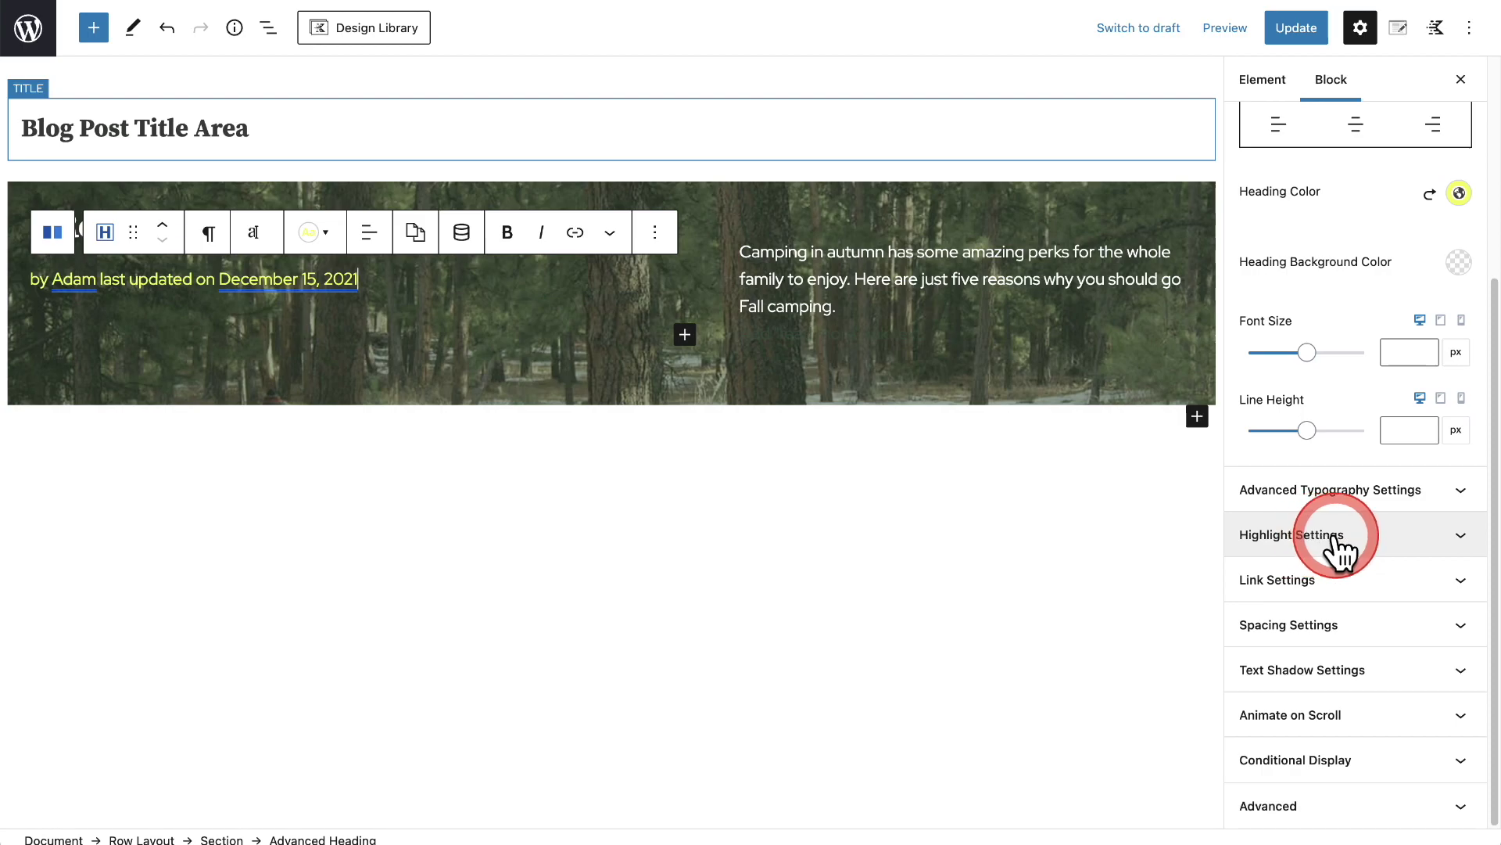
left_click(1399, 352)
type("16")
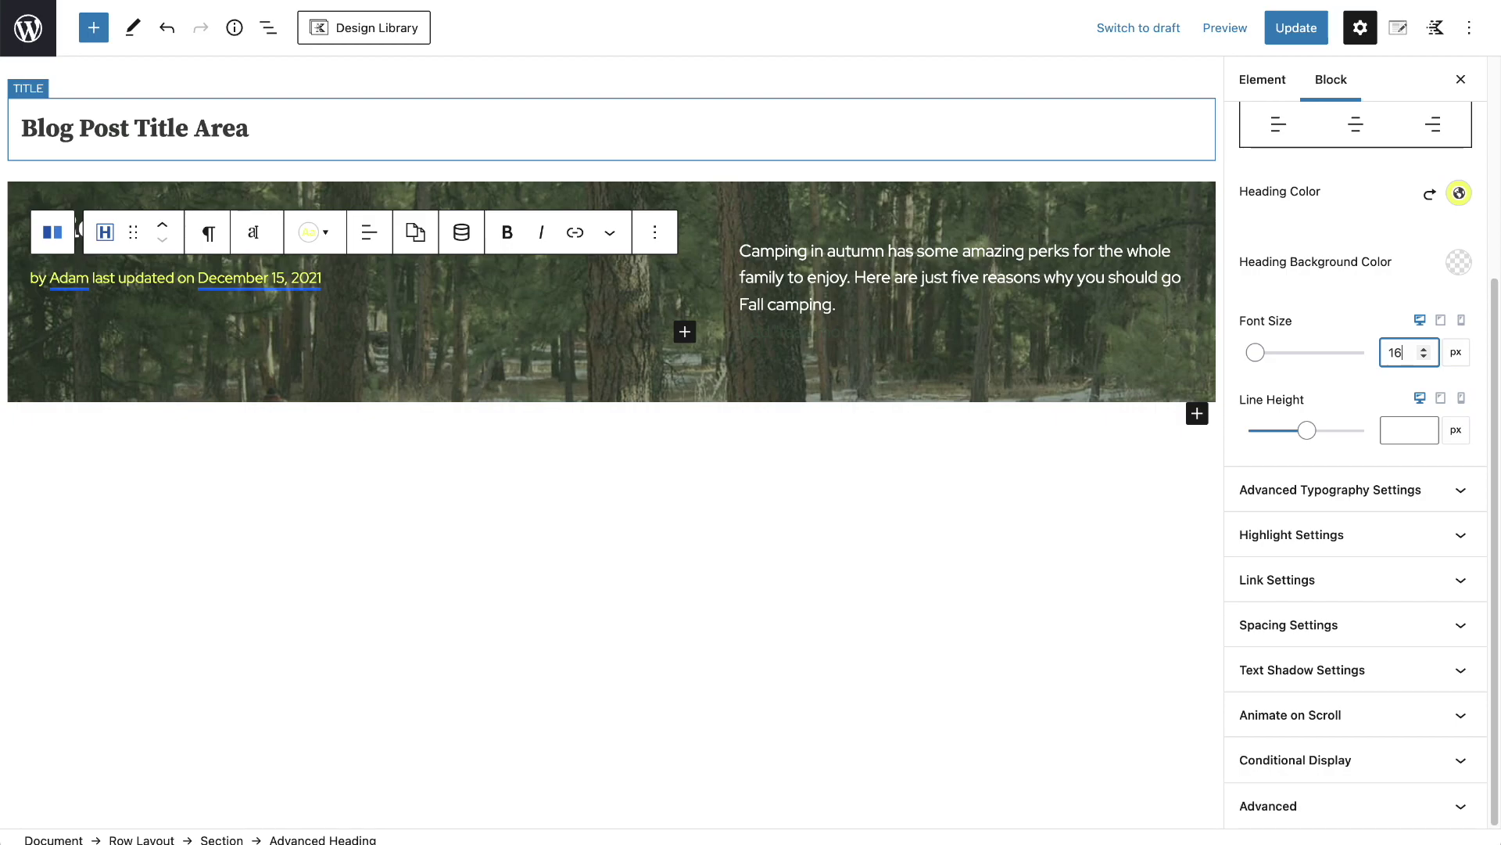
left_click(1373, 341)
left_click(532, 590)
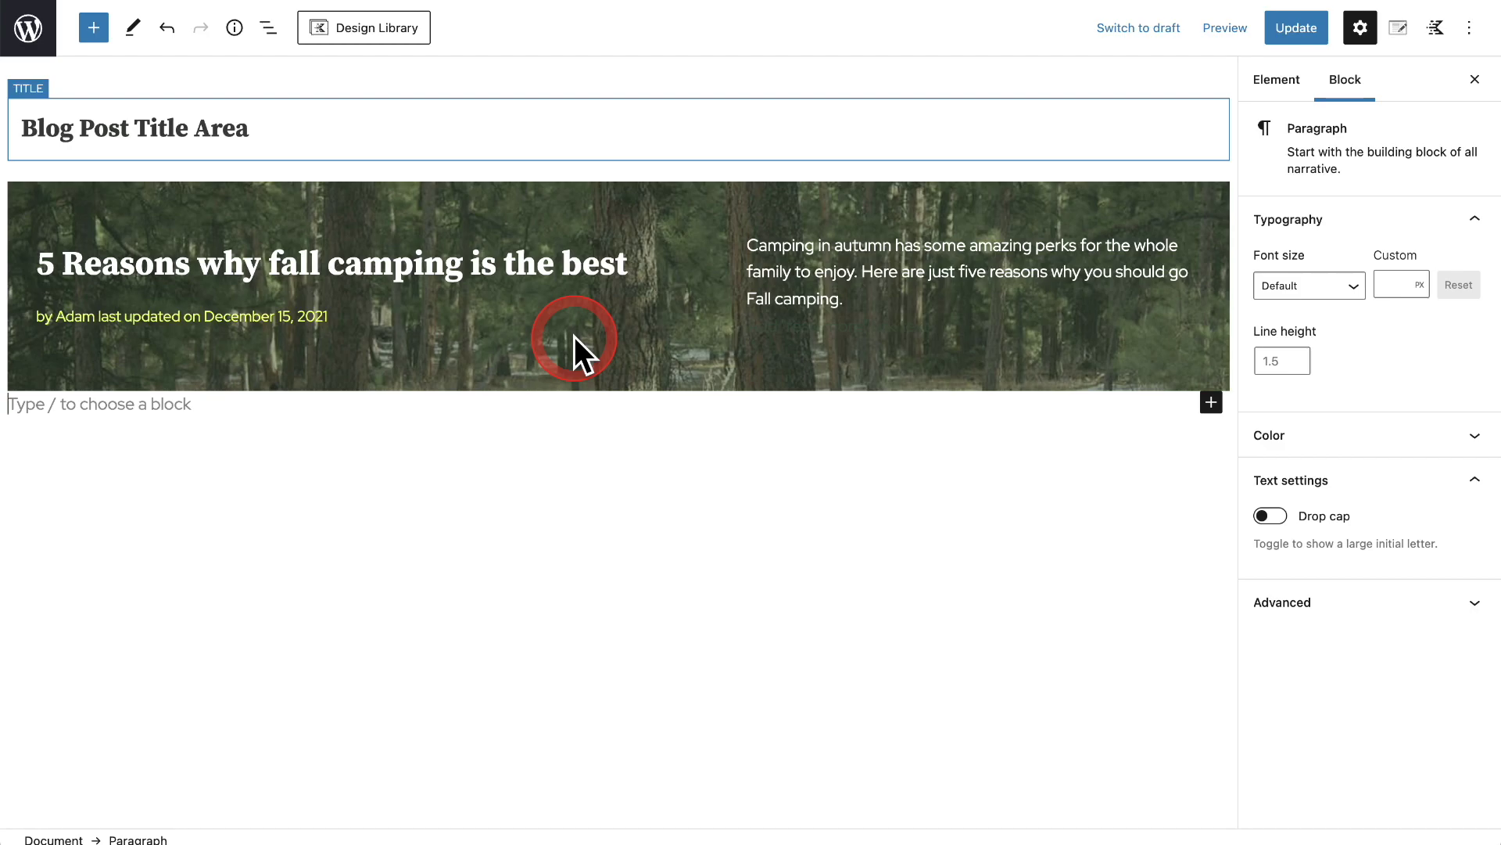
Increase the Row Layout's padding to 140 px at the top and 50 px at the bottom.
left_click(626, 235)
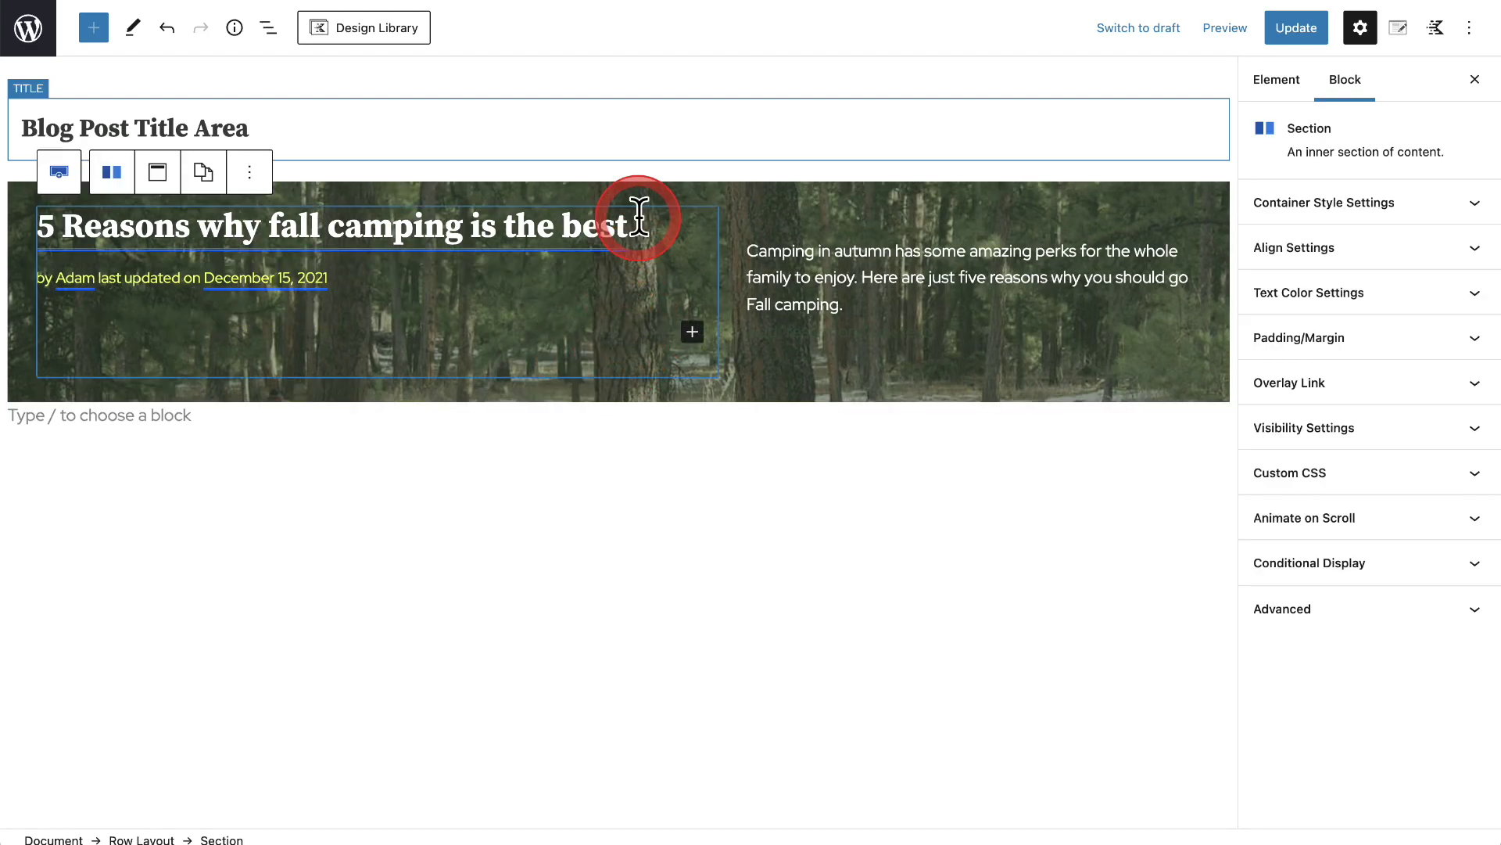
left_click(640, 191)
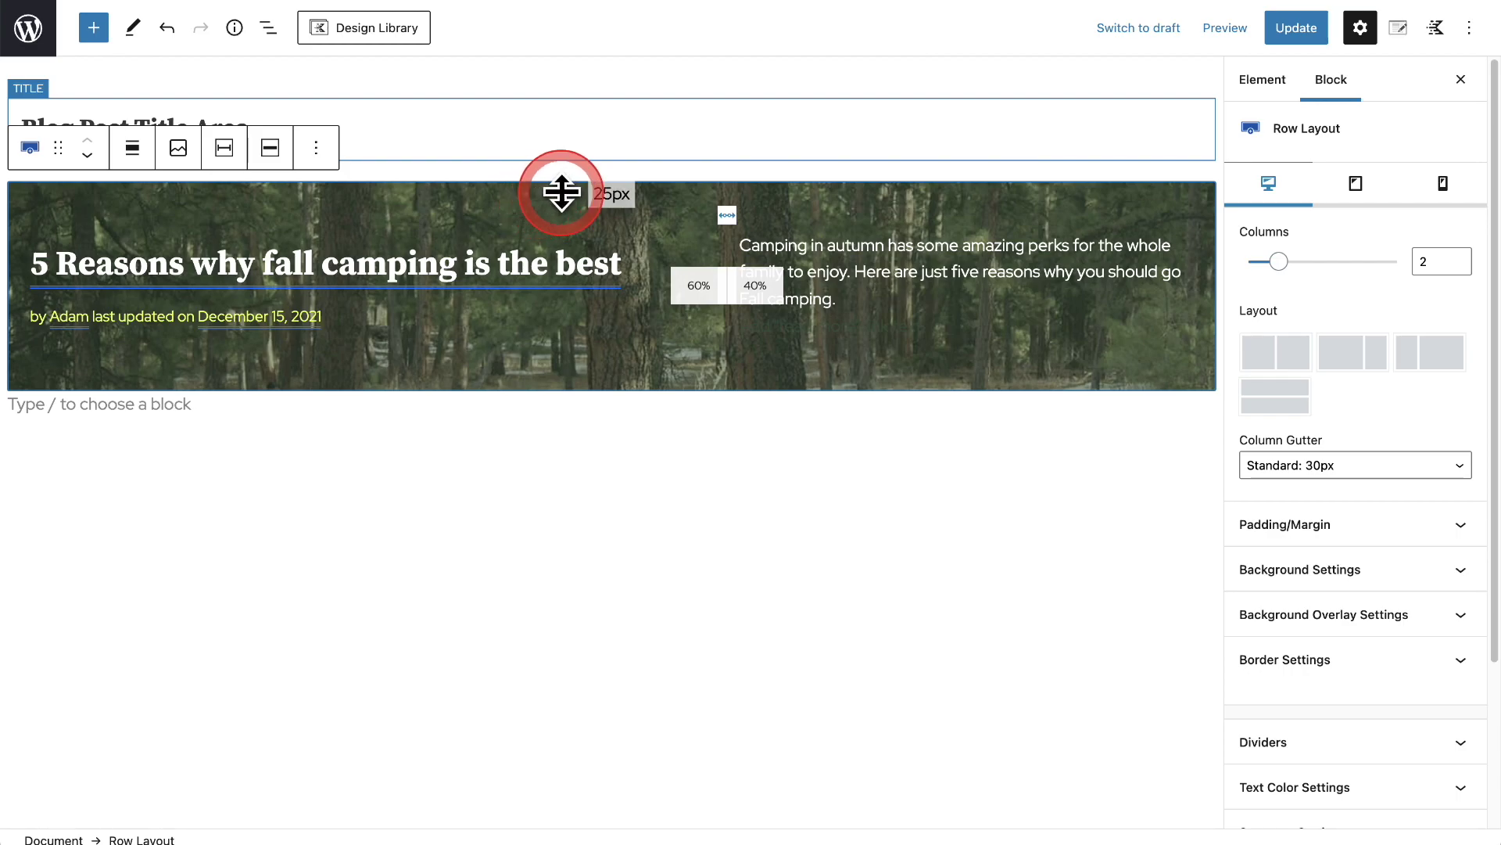
left_click_drag(613, 195, 641, 110)
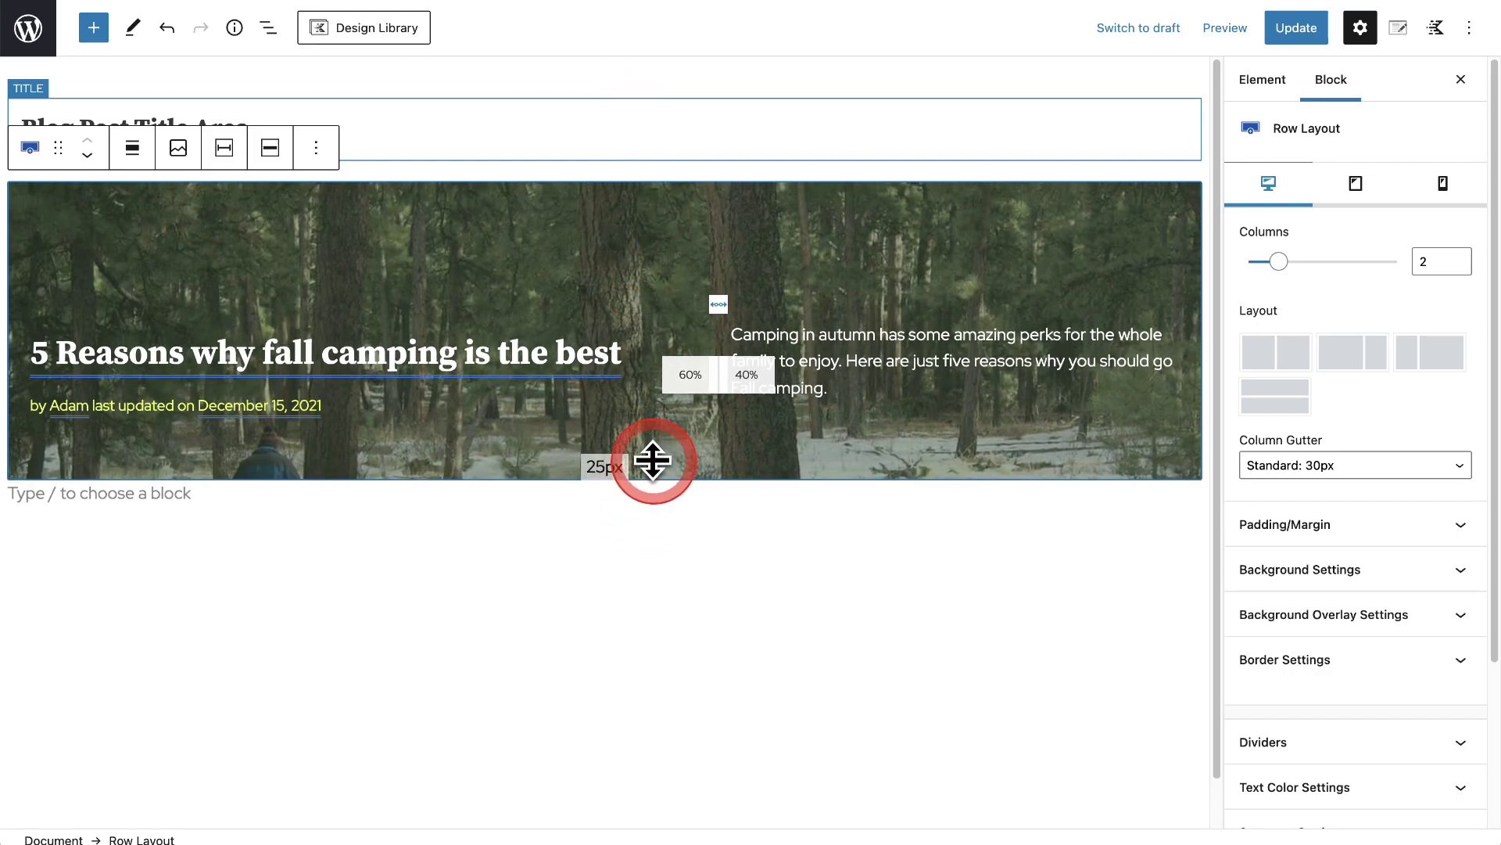
mouse_move(653, 460)
left_mouse_down()
mouse_move(663, 518)
mouse_move(661, 483)
left_mouse_up()
mouse_move(683, 186)
left_mouse_down()
mouse_move(694, 215)
mouse_move(687, 201)
left_mouse_up()
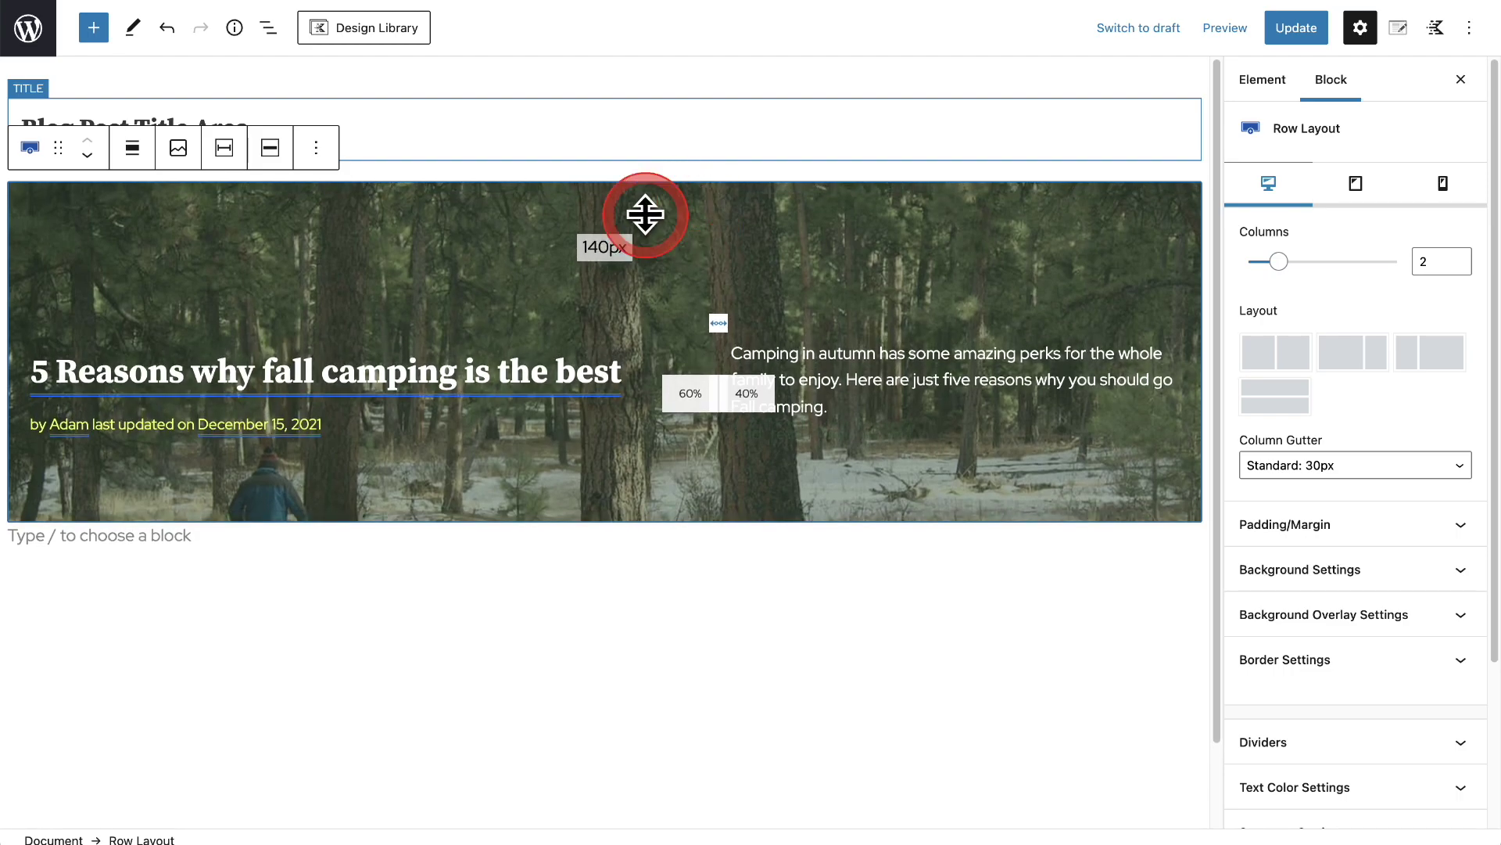
Update the element and check the new hero on the live blog post.
left_click(1321, 28)
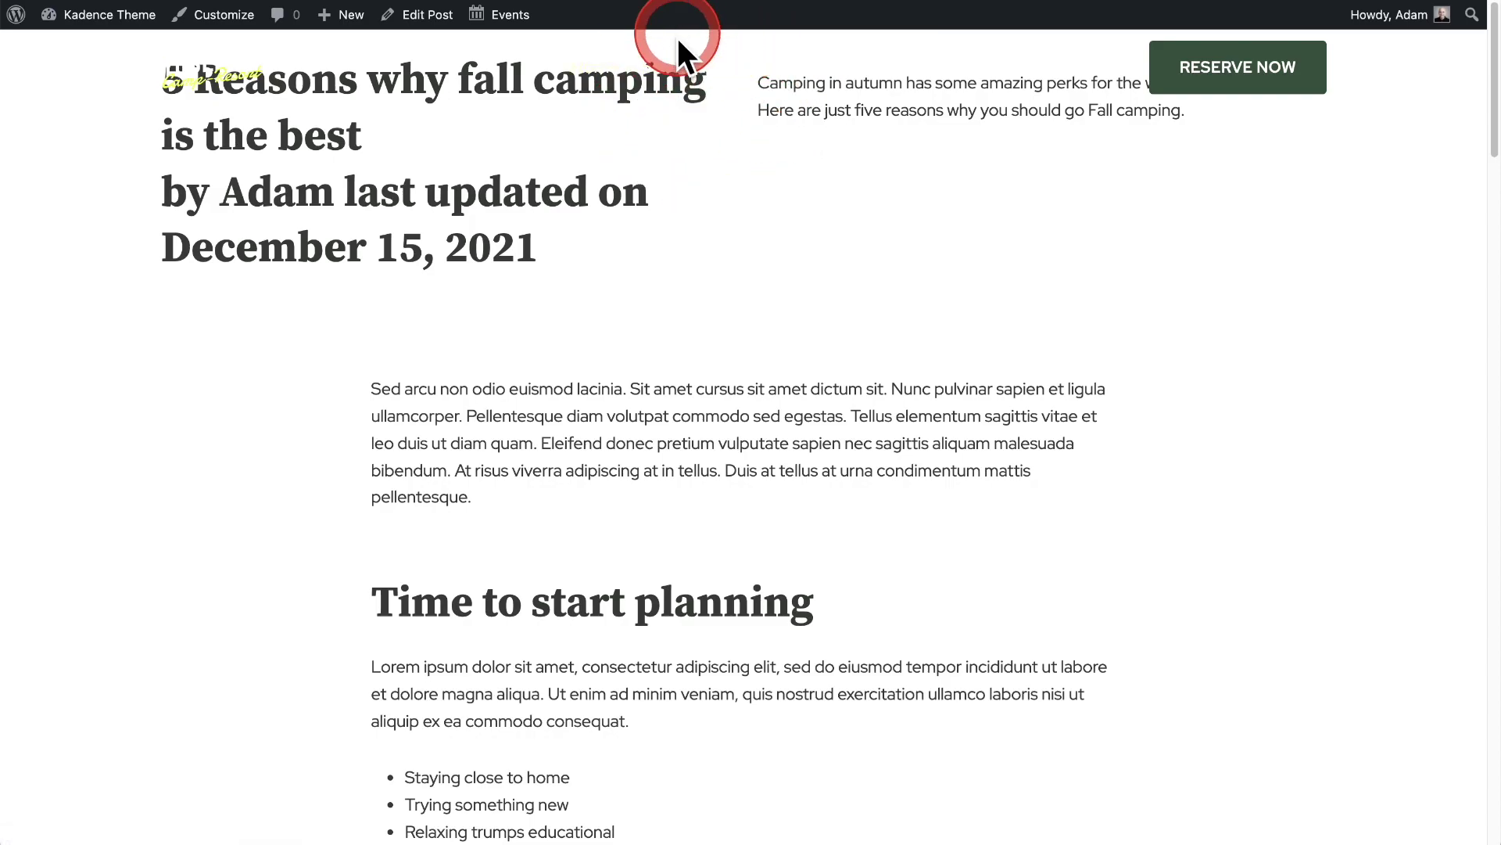
mouse_move(933, 53)
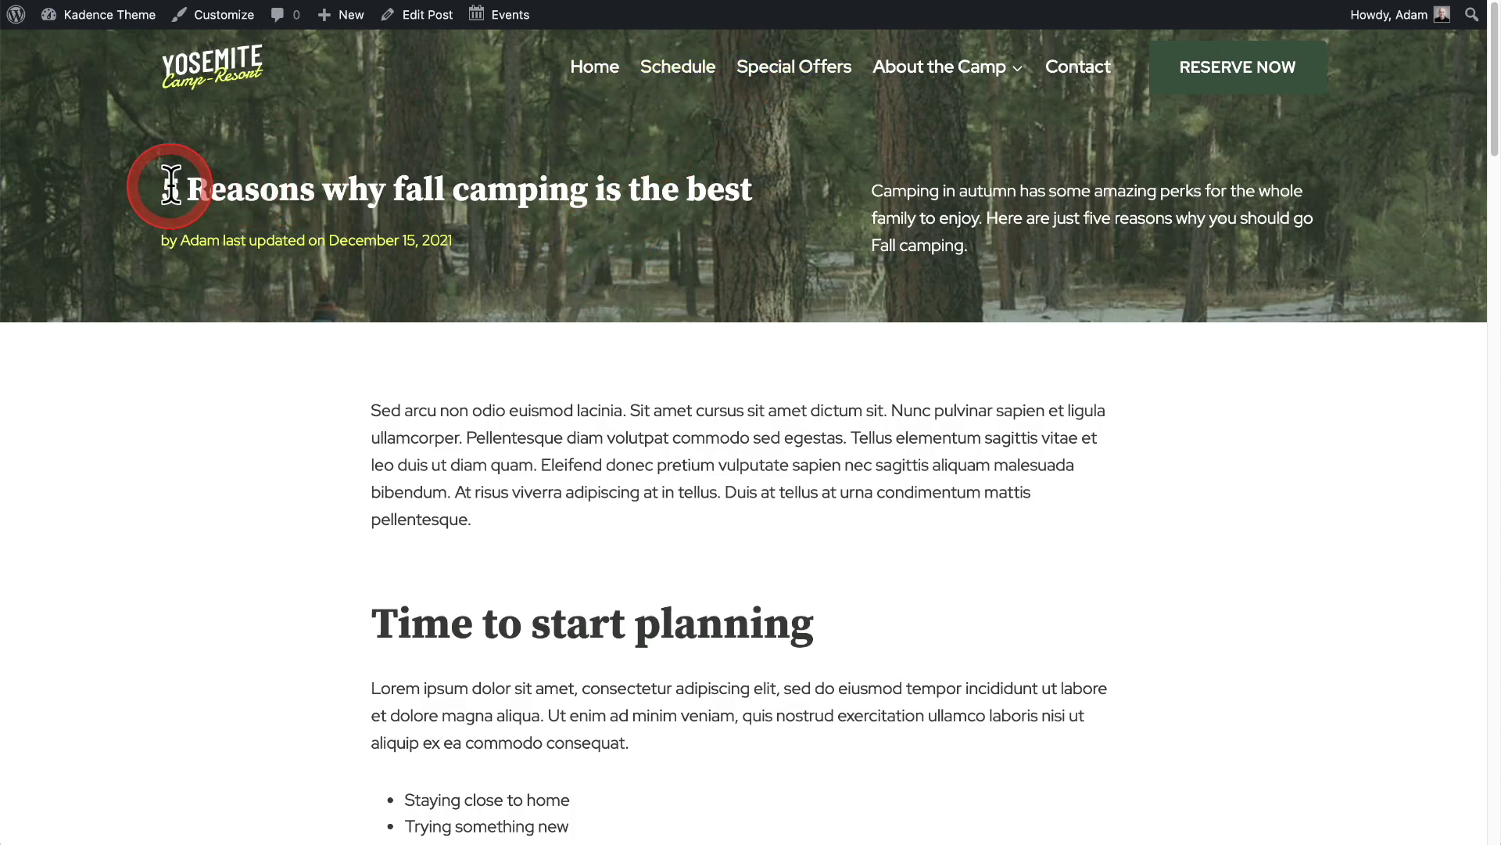
triple_click(743, 188)
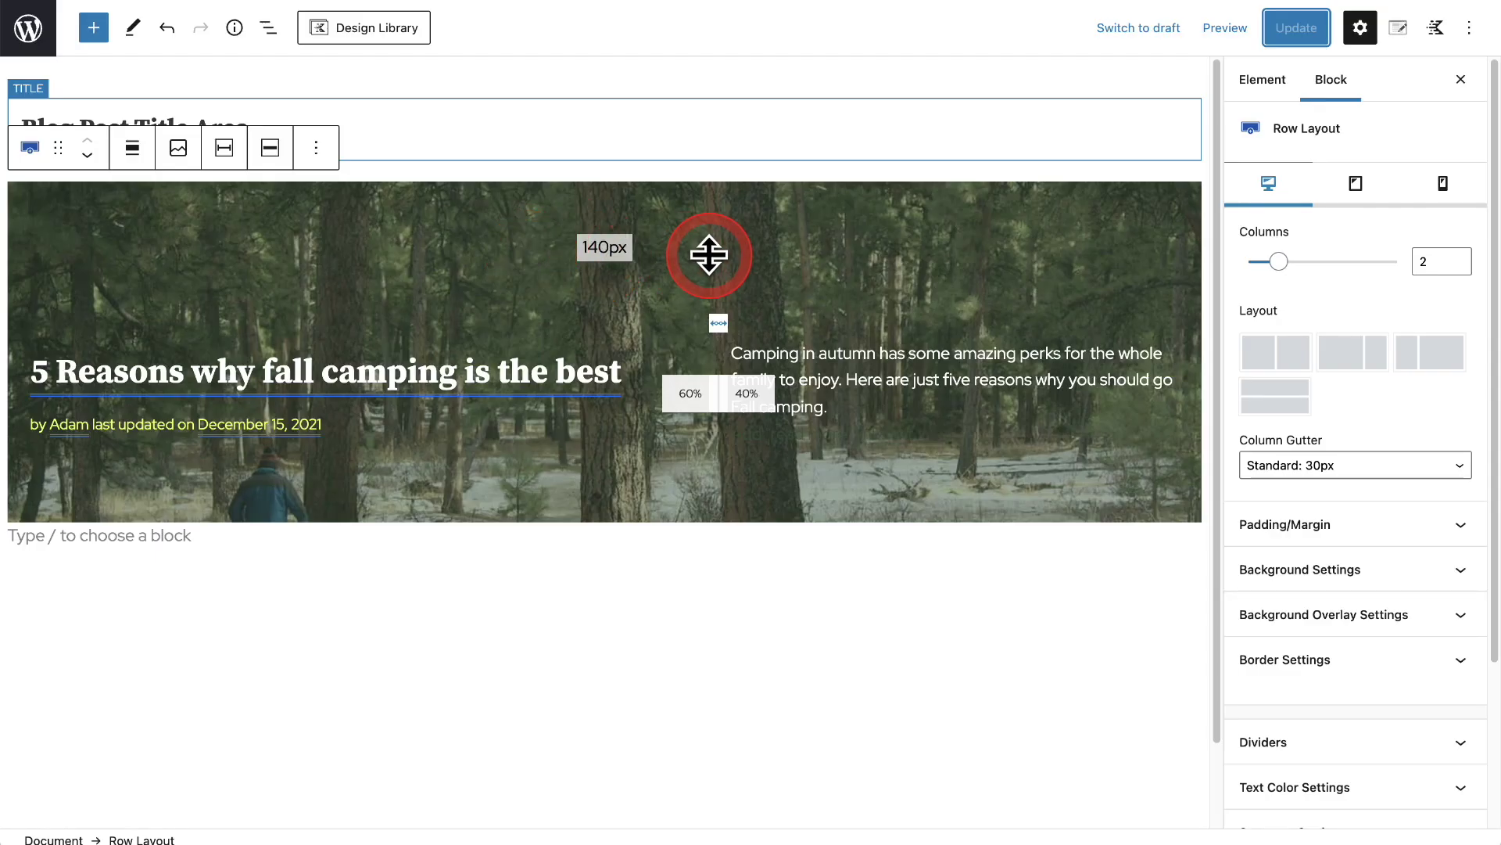
Increase the Row Layout's top padding to 175 px and bottom padding to 70 px, and check the values in its padding settings.
mouse_move(707, 255)
left_mouse_down()
mouse_move(715, 222)
mouse_move(712, 284)
left_mouse_up()
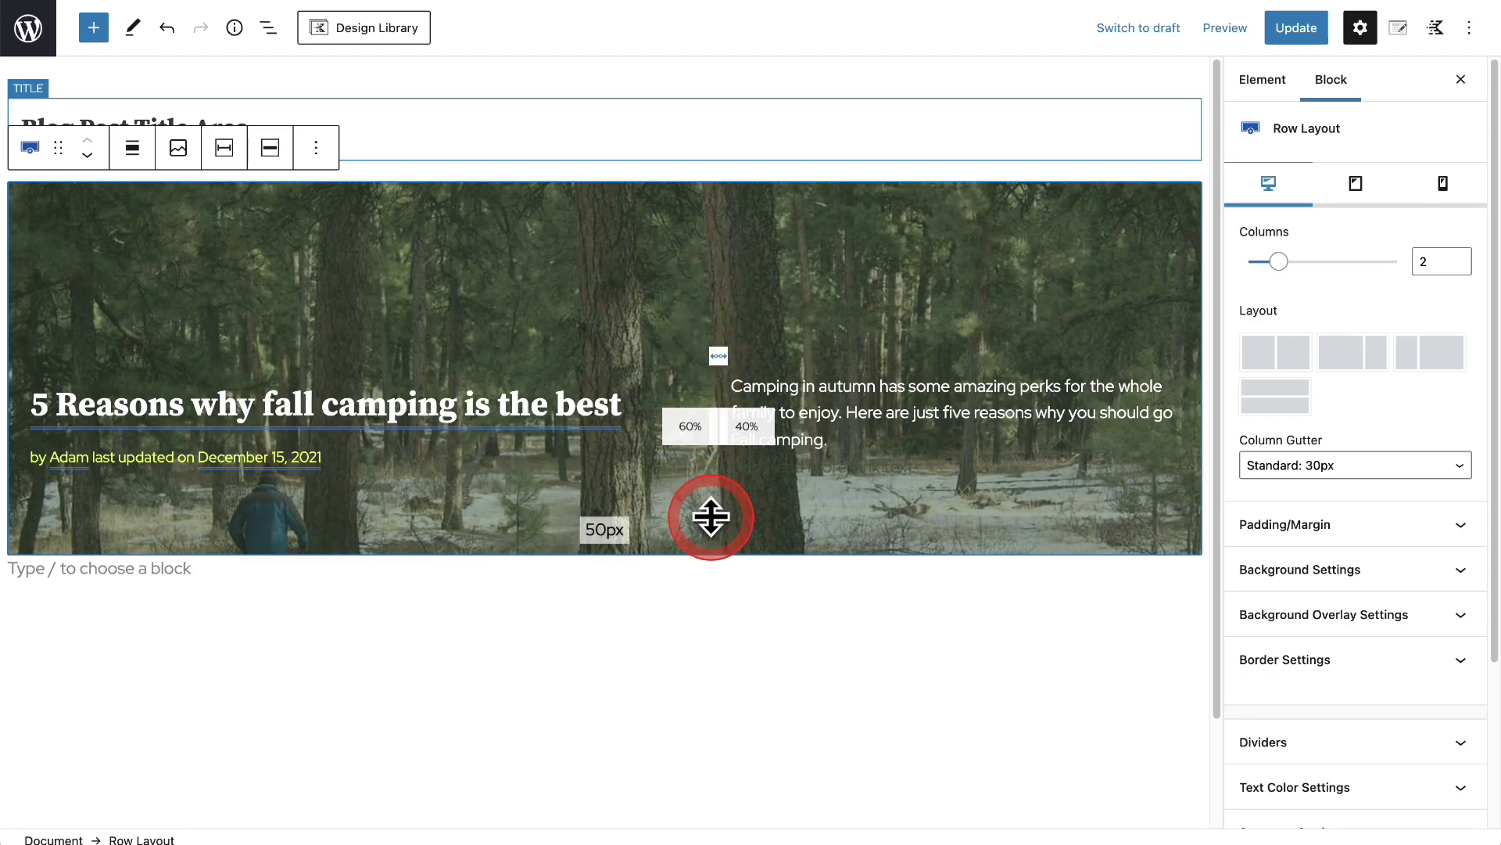
left_click_drag(711, 513, 1220, 538)
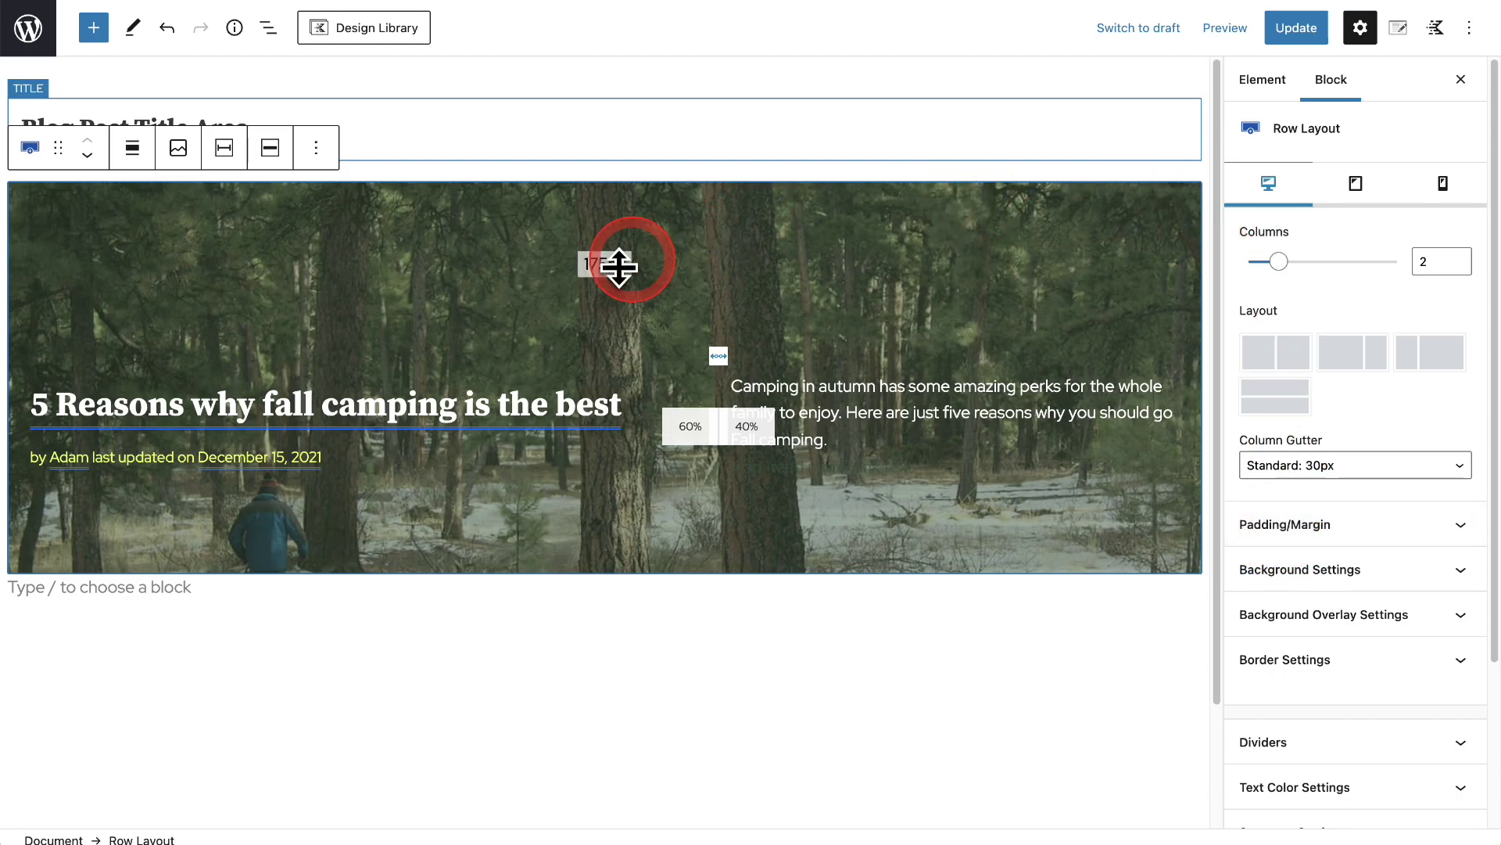
left_click(1295, 536)
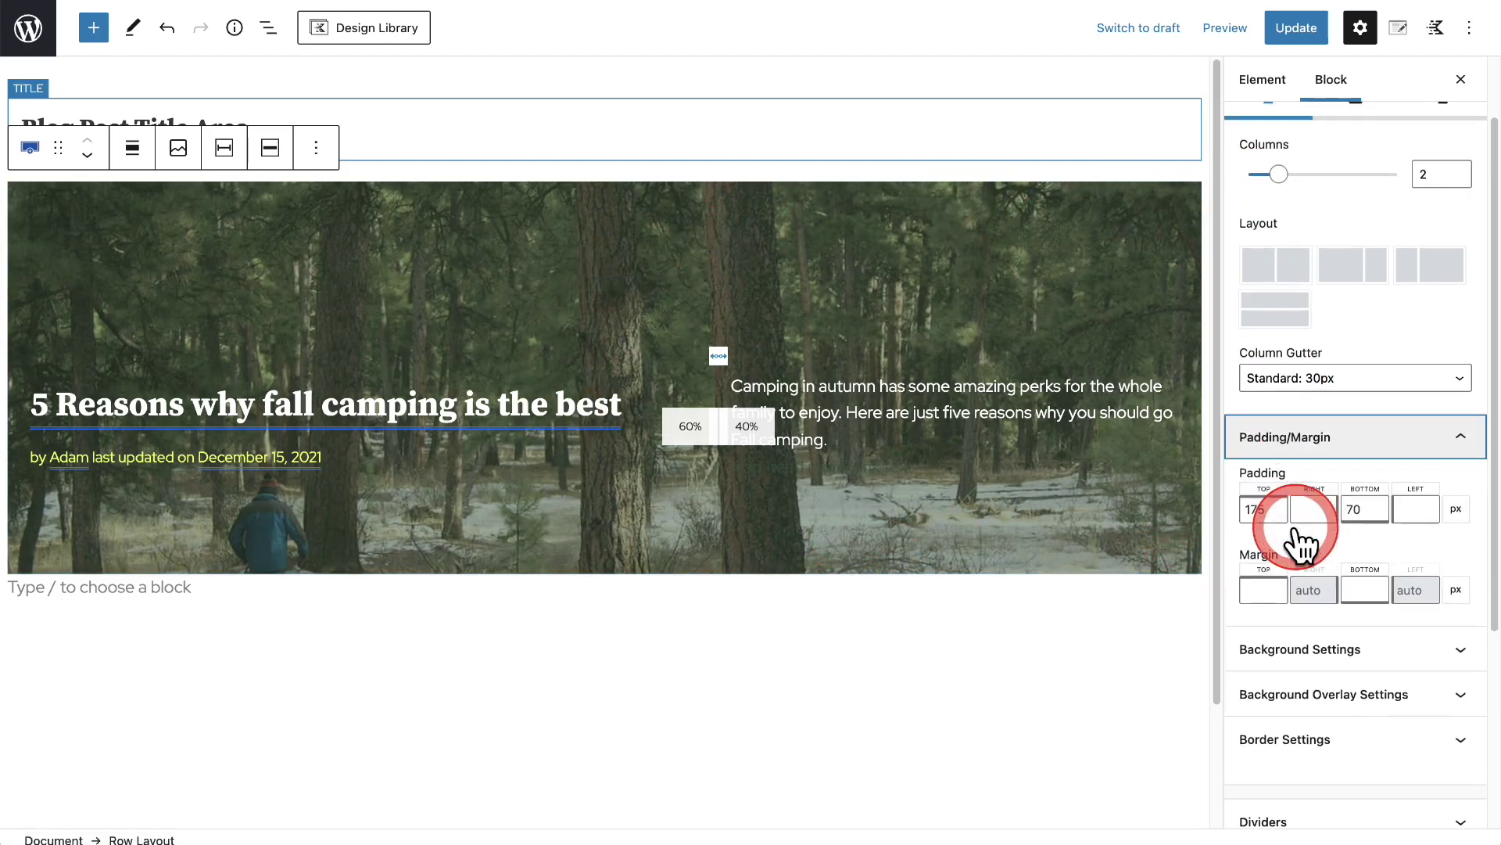
scroll(1295, 529, "down", 5)
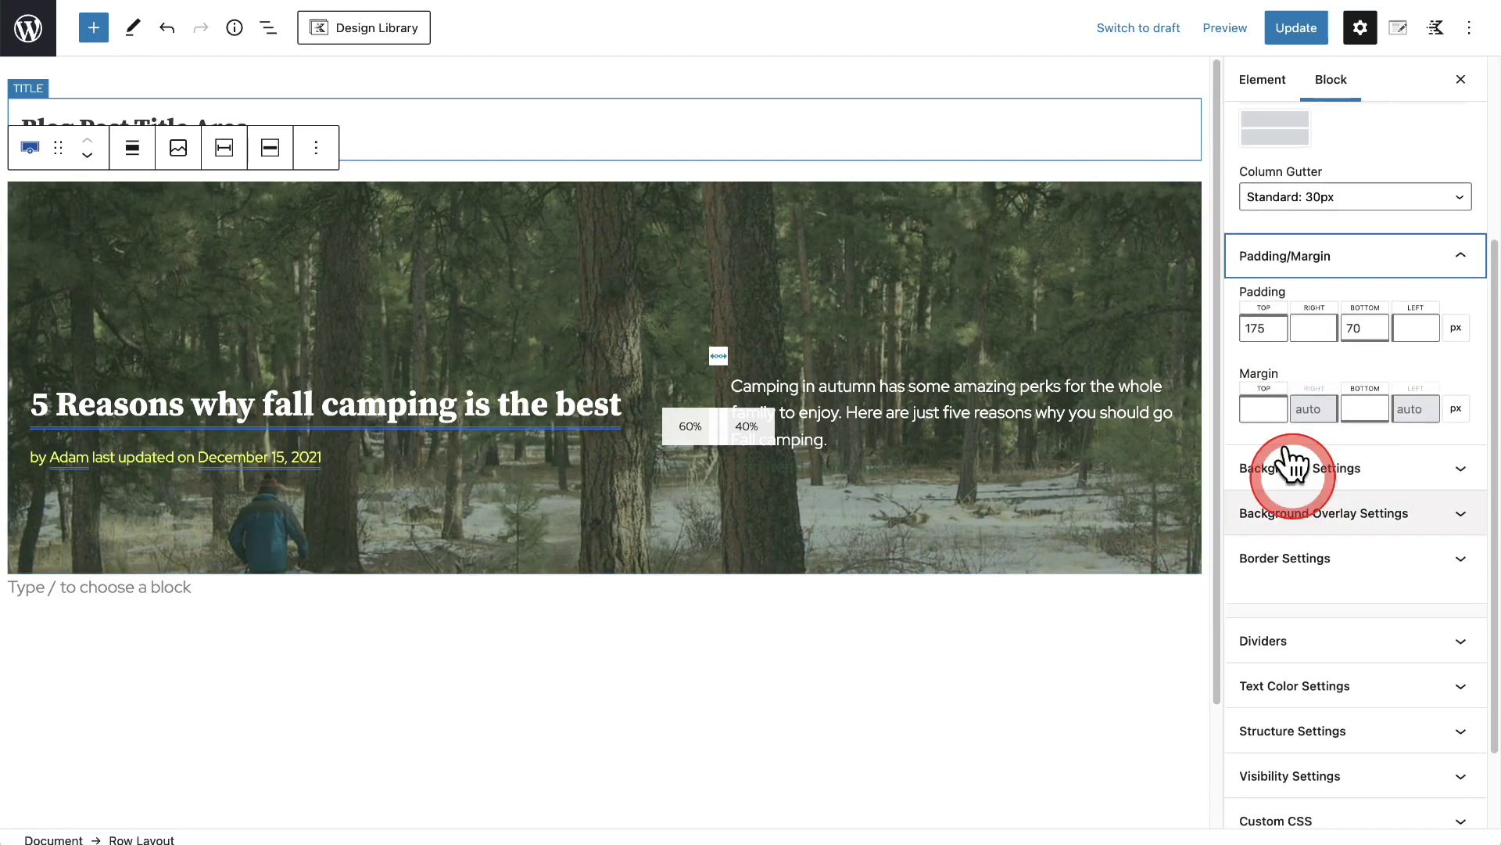
left_click(1335, 344)
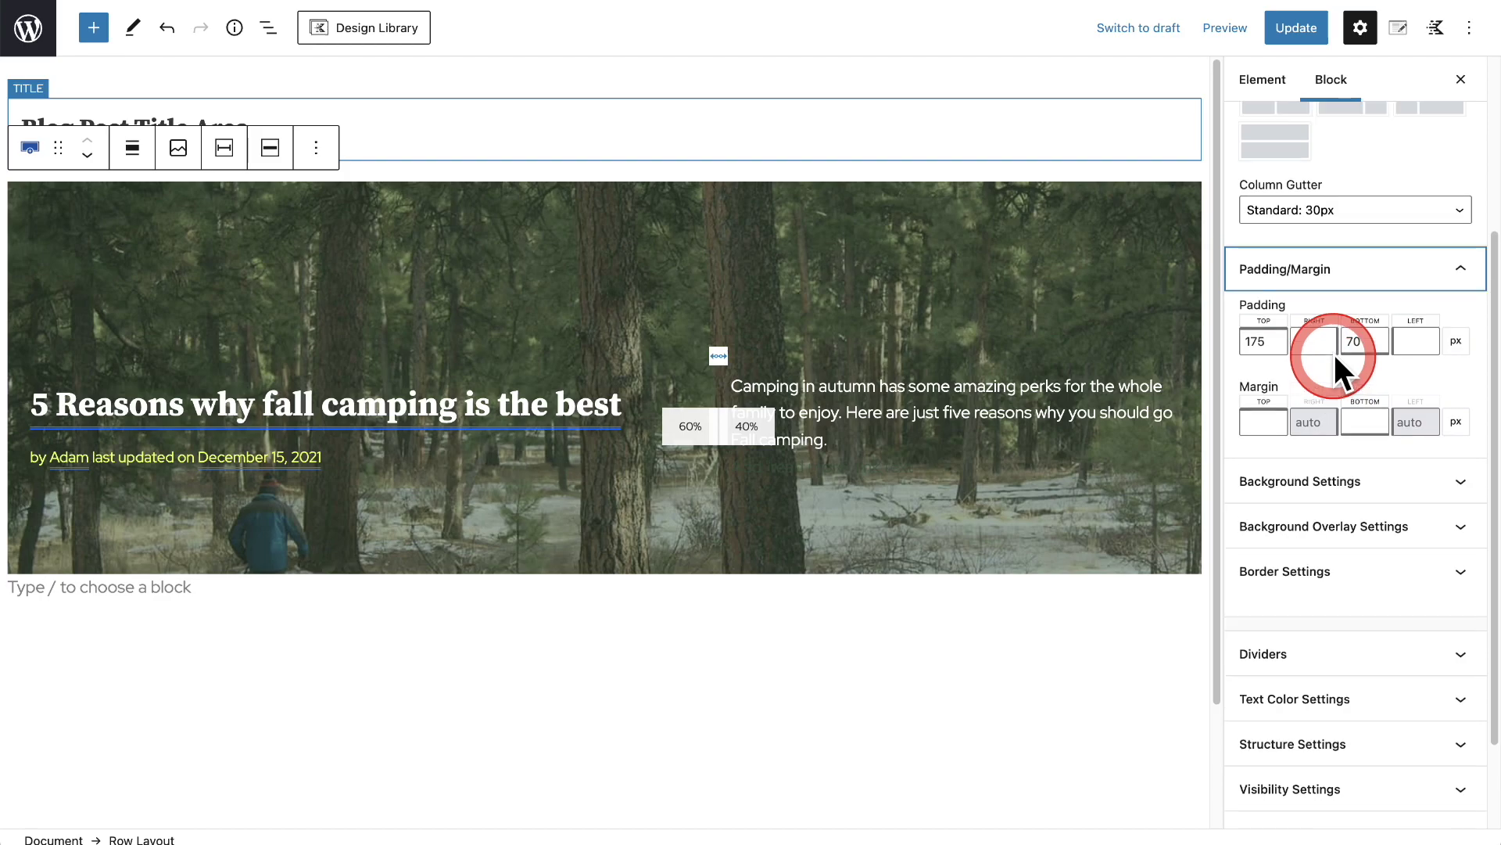
Examine how the Row Layout's columns and spacing look at tablet and mobile sizes, and return to the desktop view.
scroll(1335, 354, "up", 5)
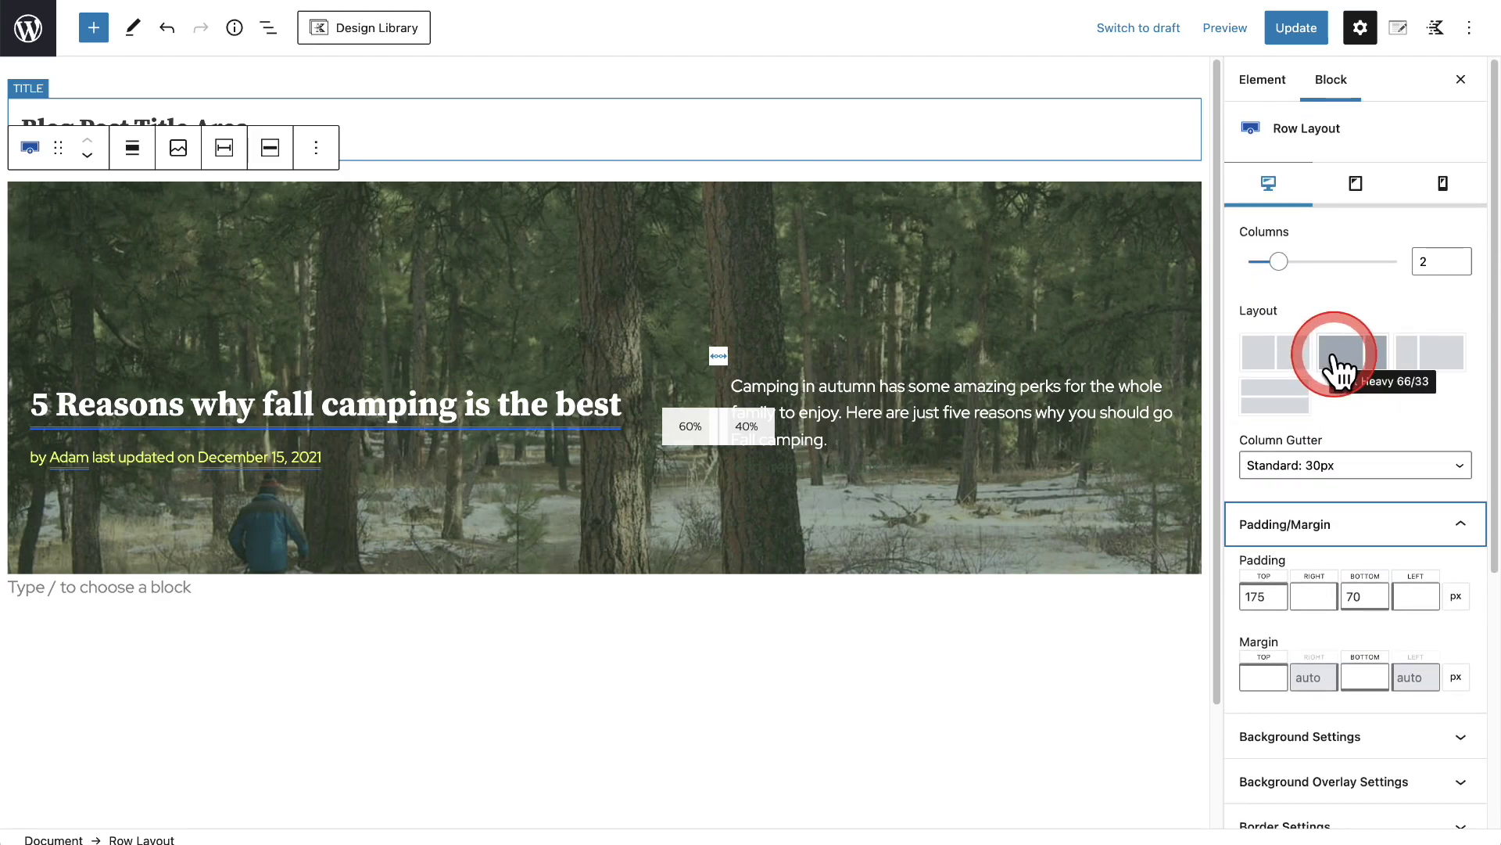
left_click(1357, 183)
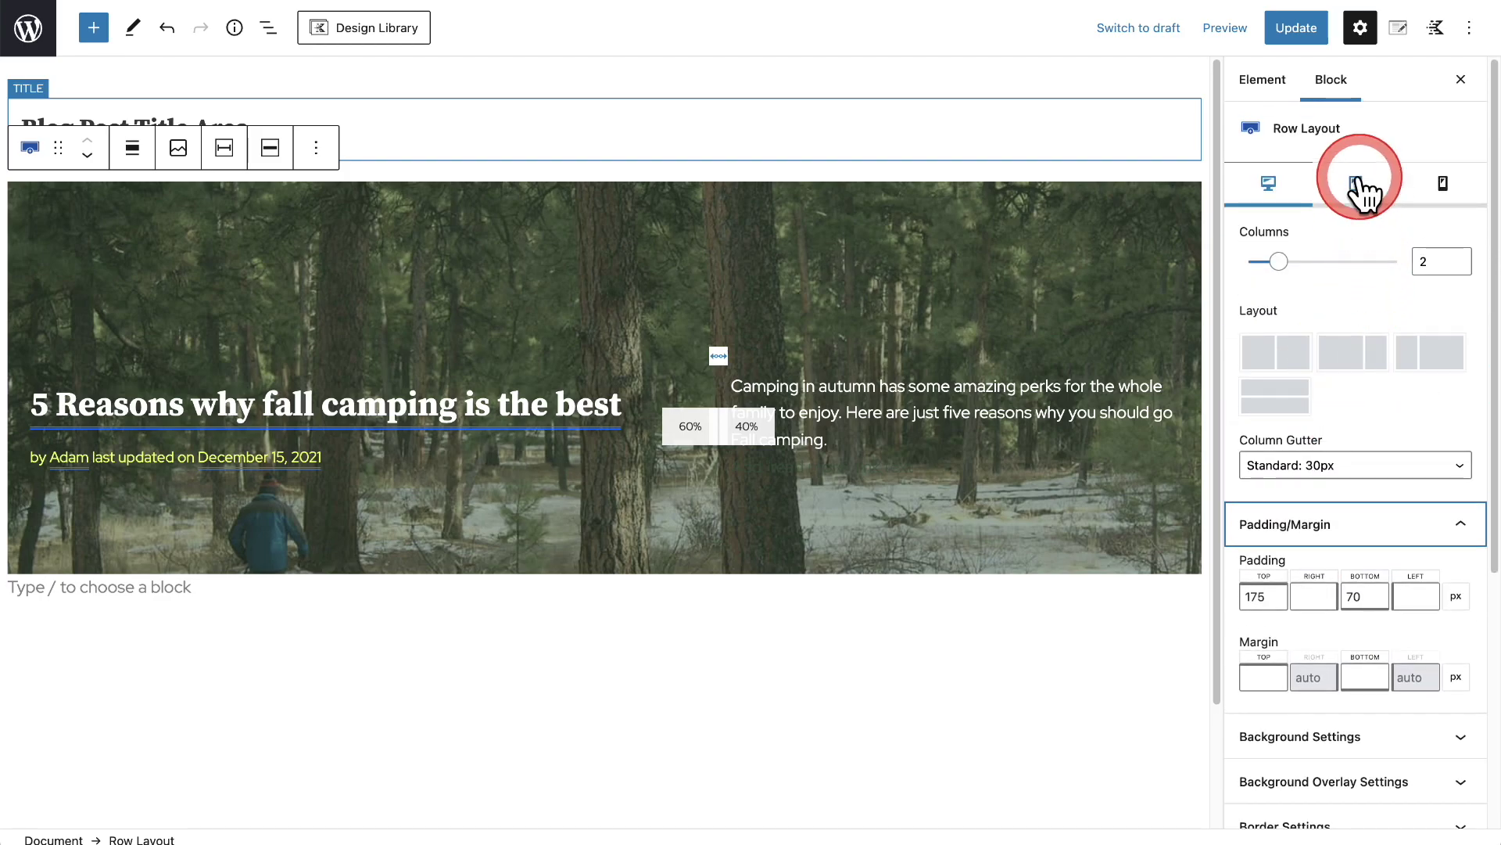
left_click(1359, 185)
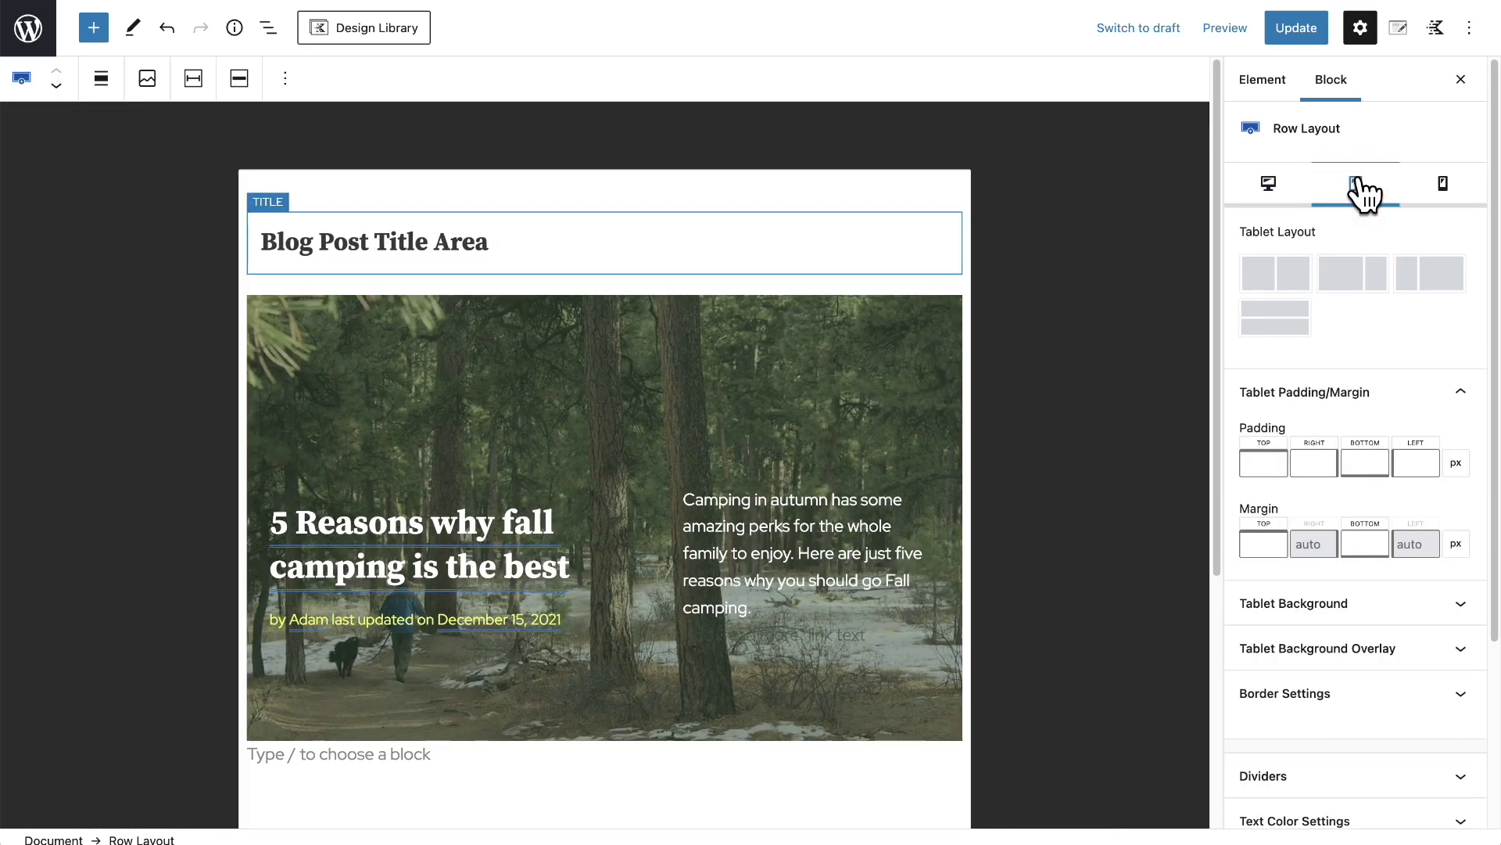
left_click(1444, 184)
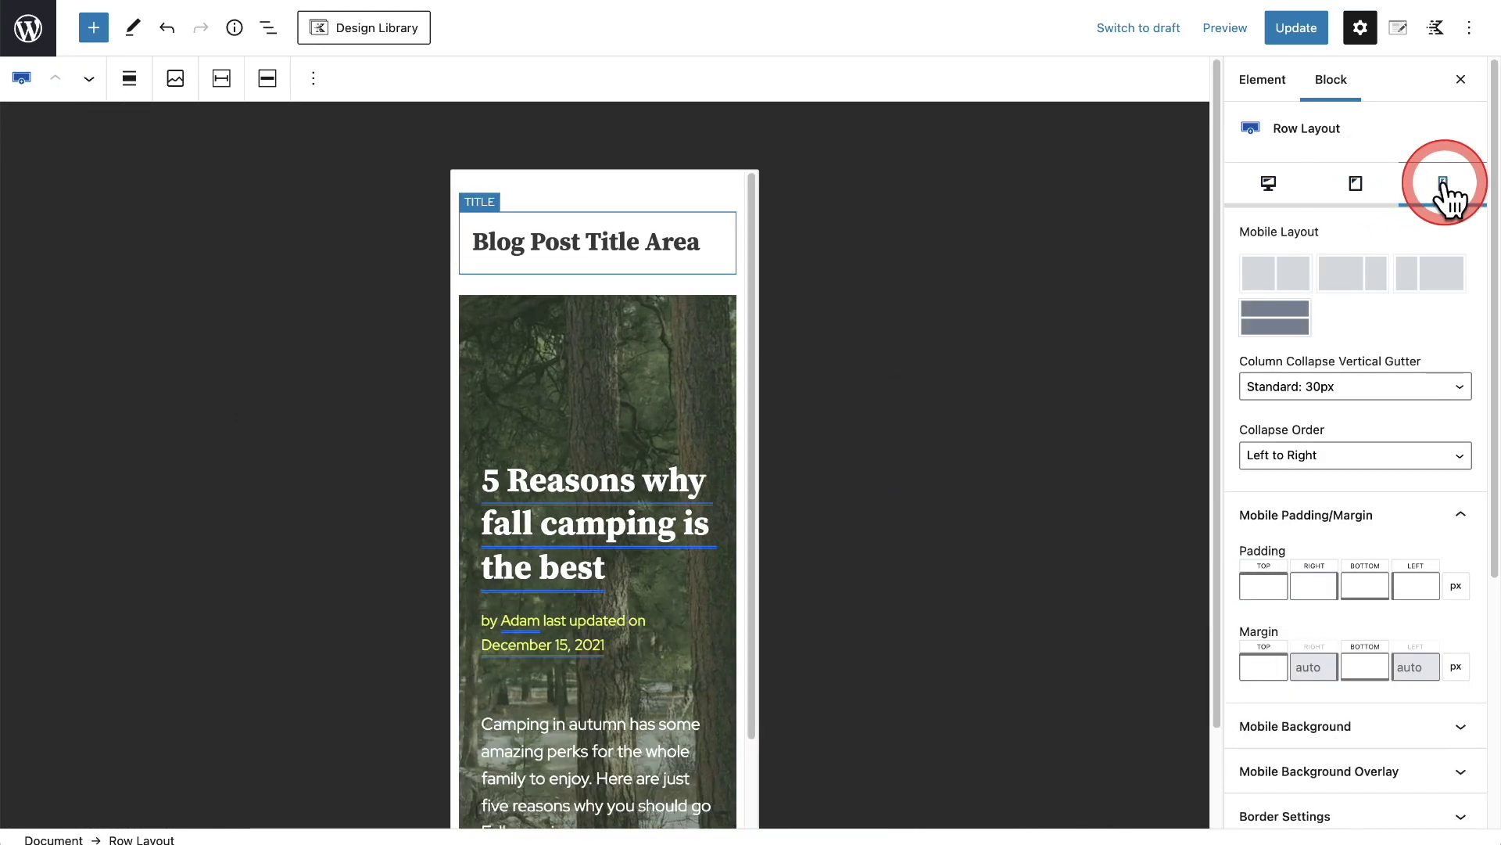
left_click(671, 402)
scroll(657, 404, "down", 2)
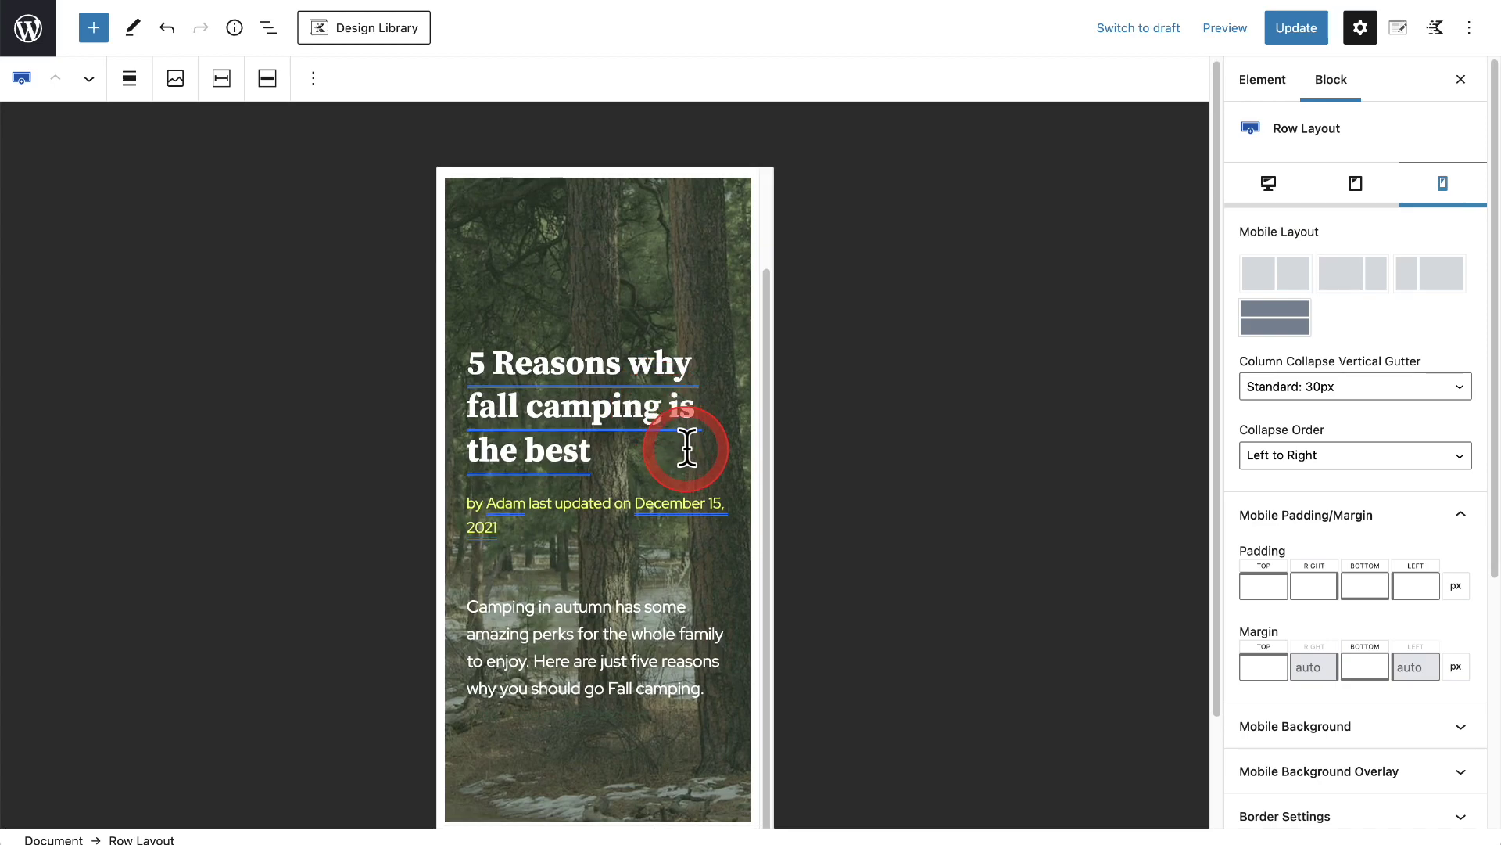
scroll(686, 448, "up", 2)
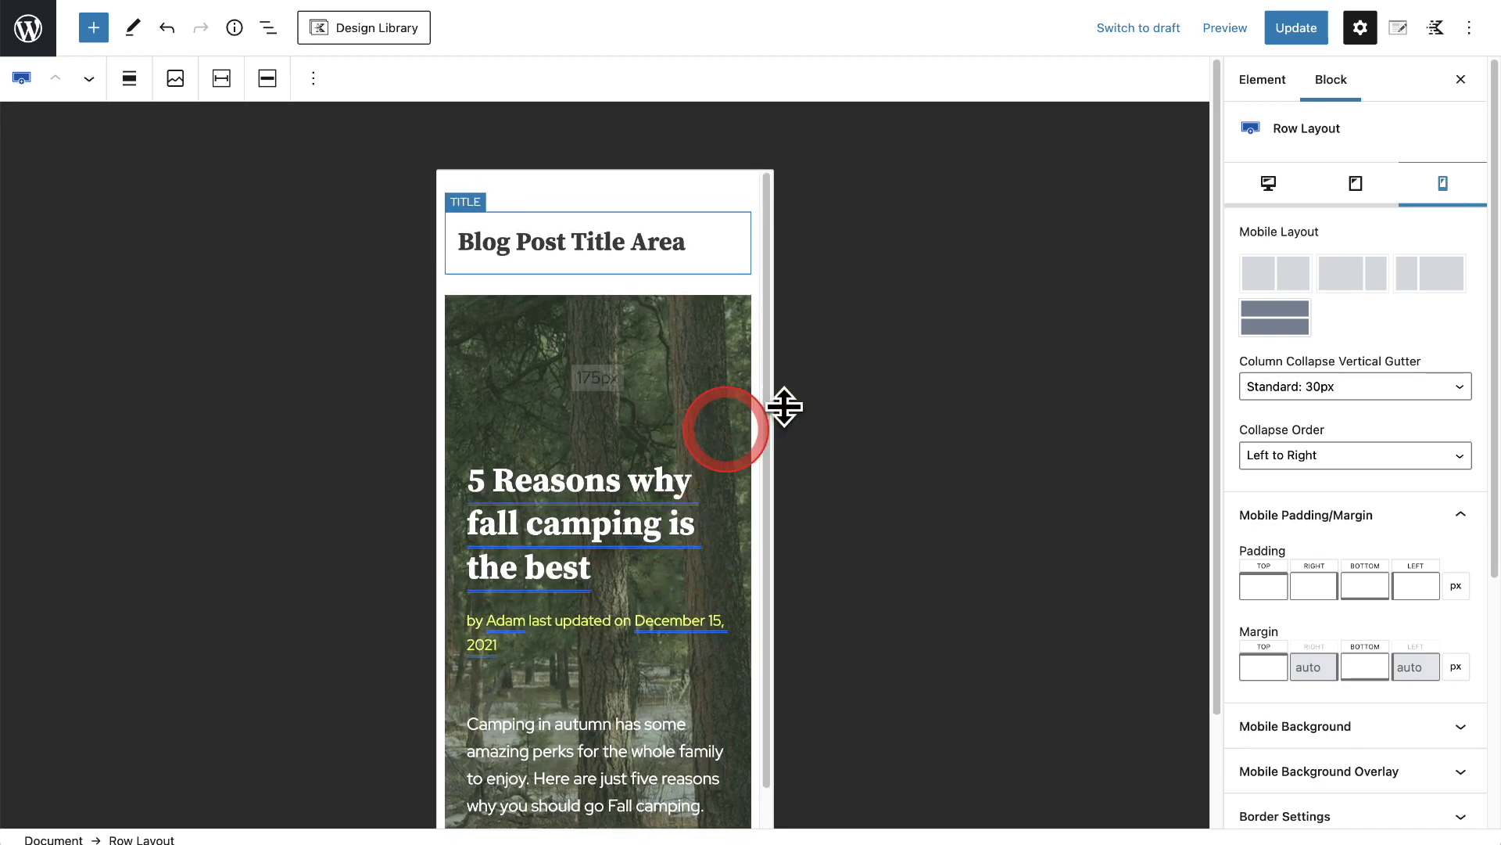
left_click(1270, 179)
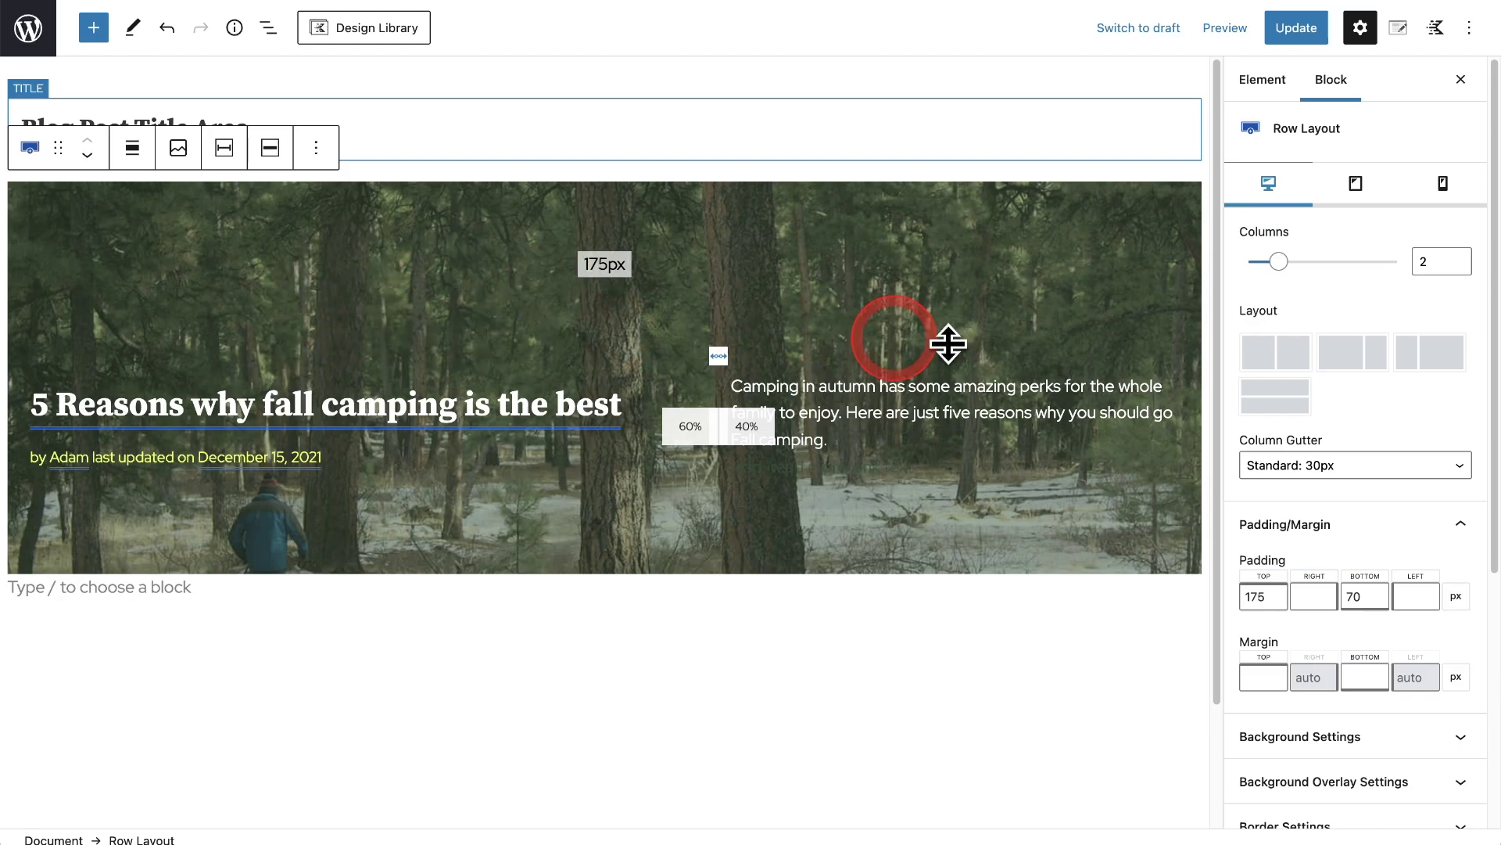
Set the row's background overlay opacity to 70, update the element and check the title's readability on the live post.
left_click(1355, 356)
scroll(1356, 356, "down", 5)
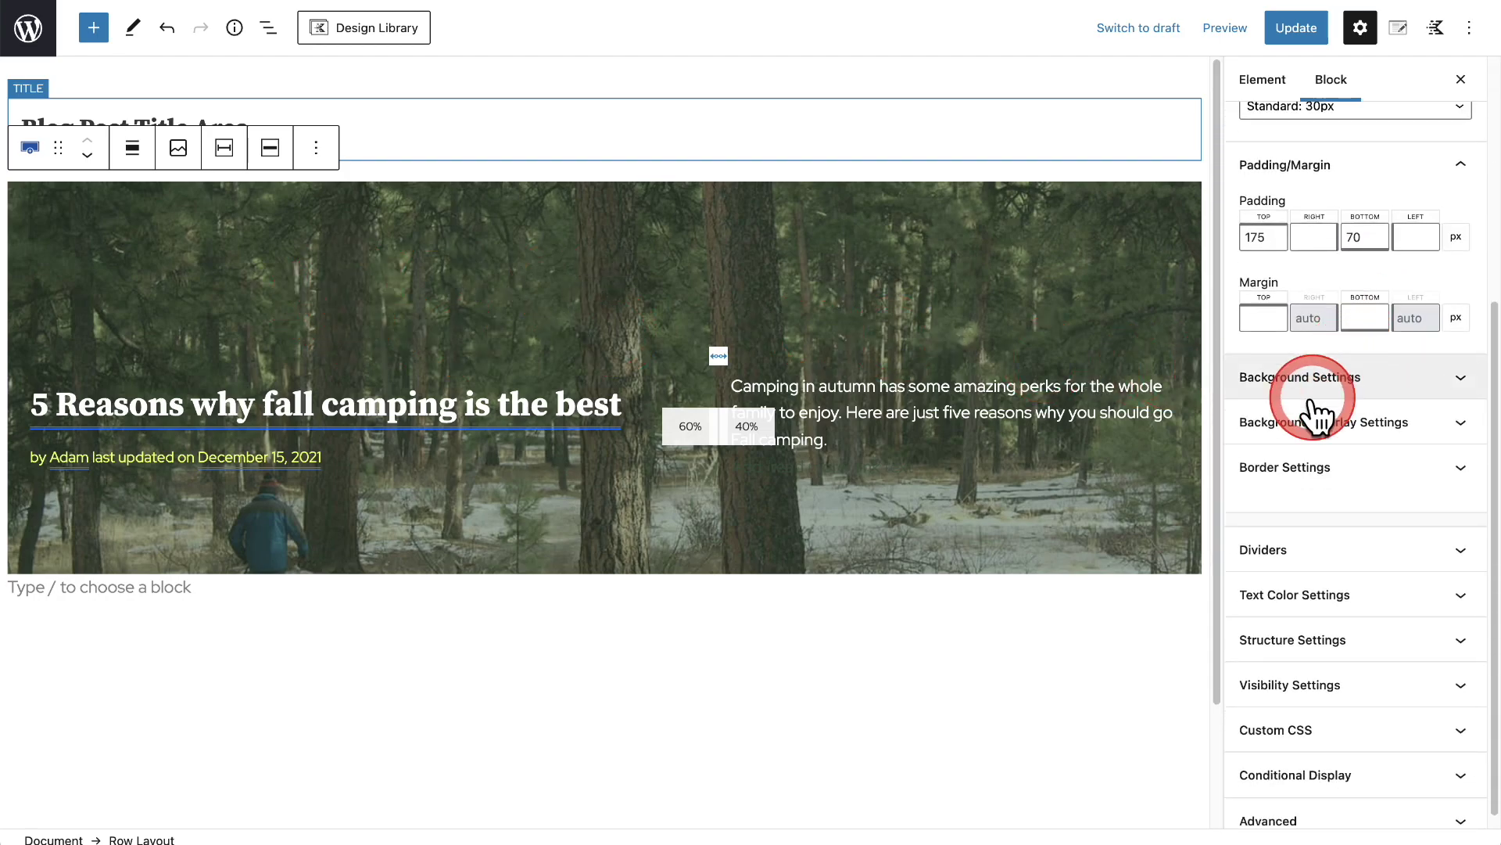
left_click(1291, 430)
scroll(1302, 428, "down", 3)
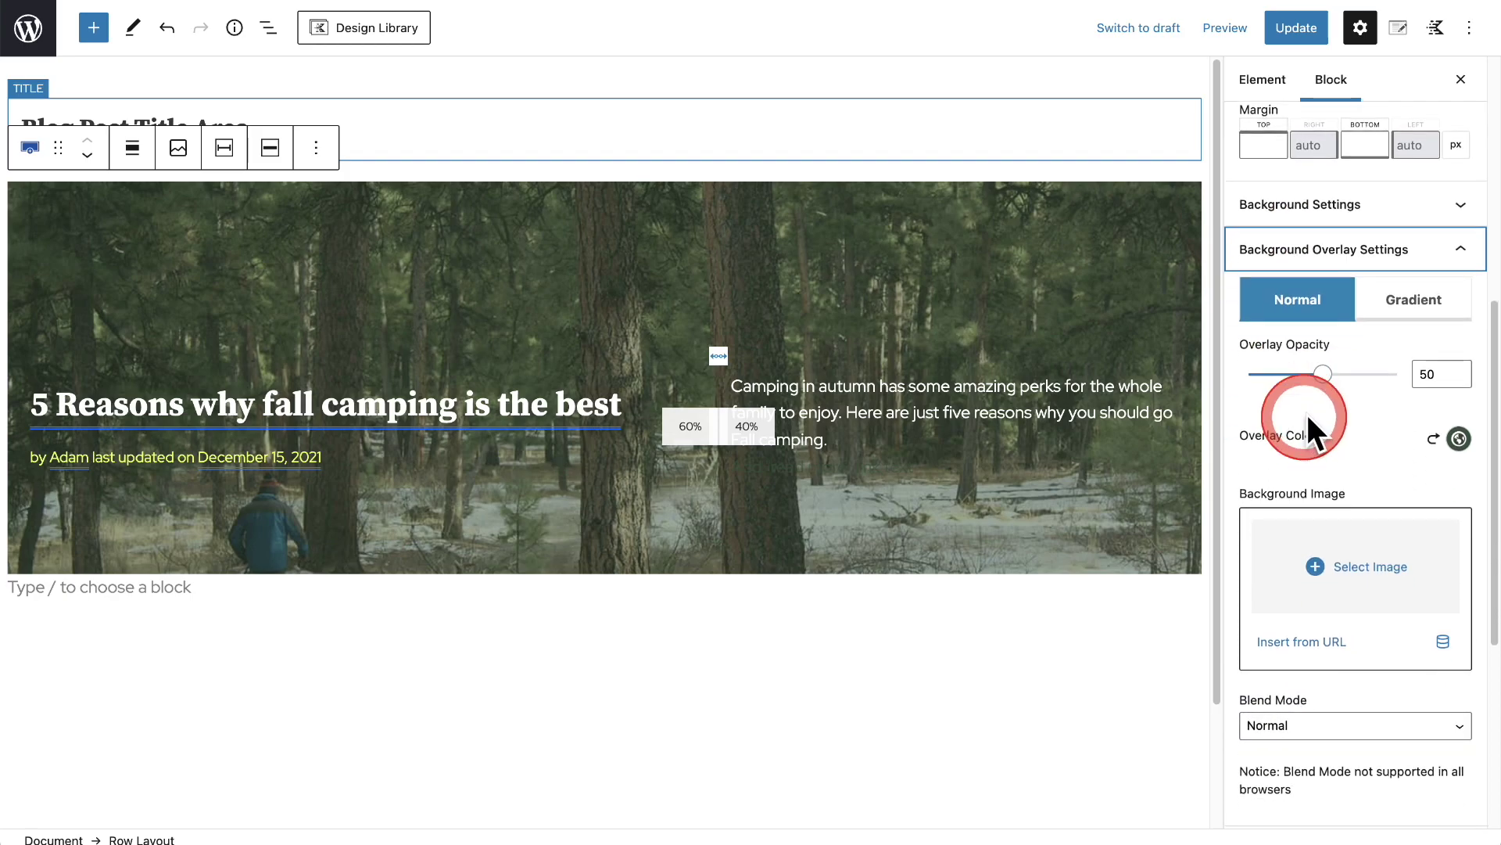
left_click_drag(1323, 373, 1353, 372)
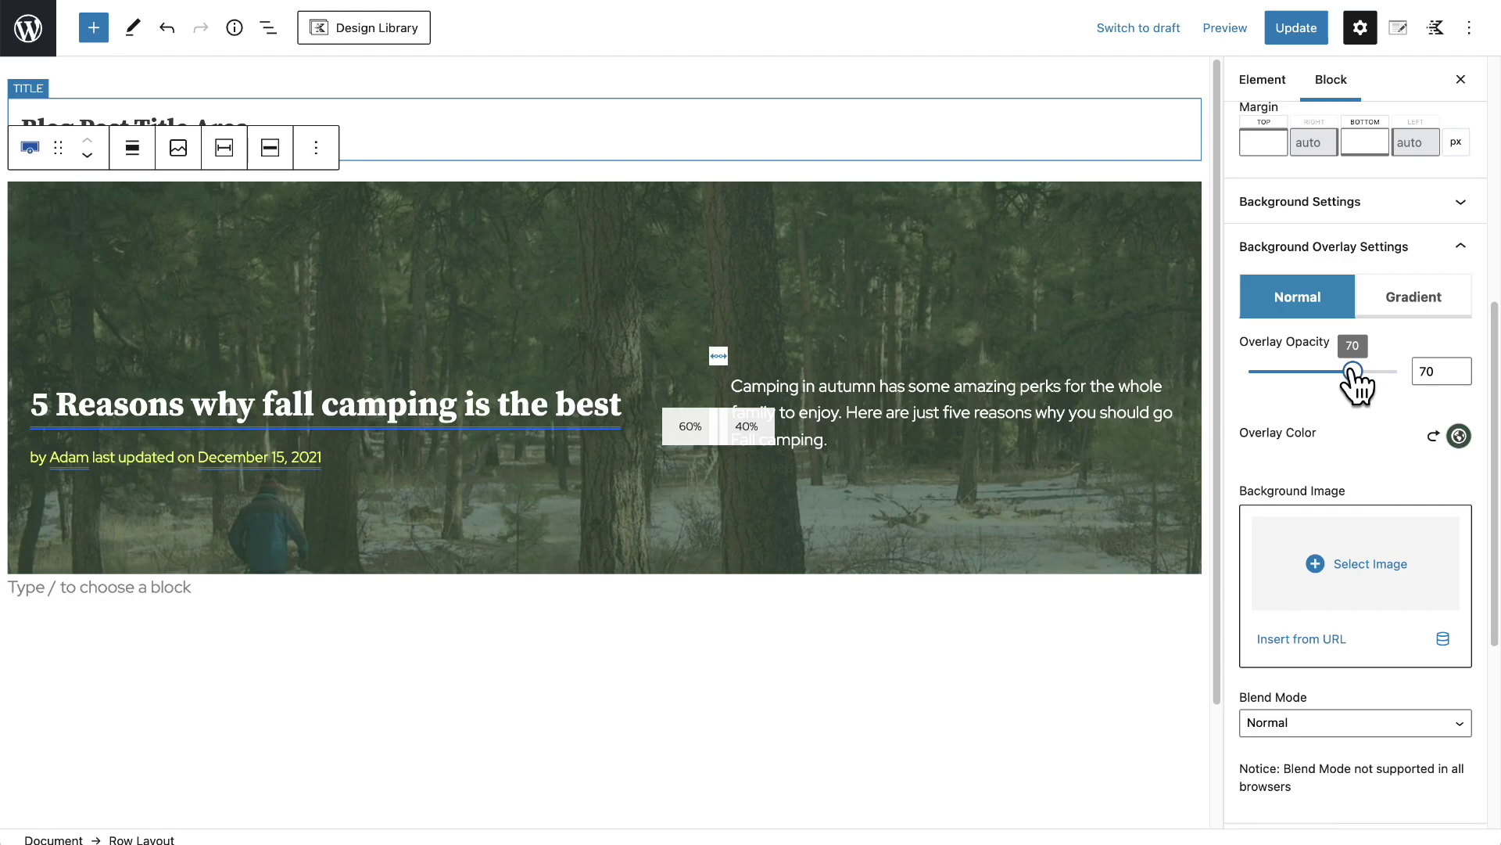
left_click(1293, 26)
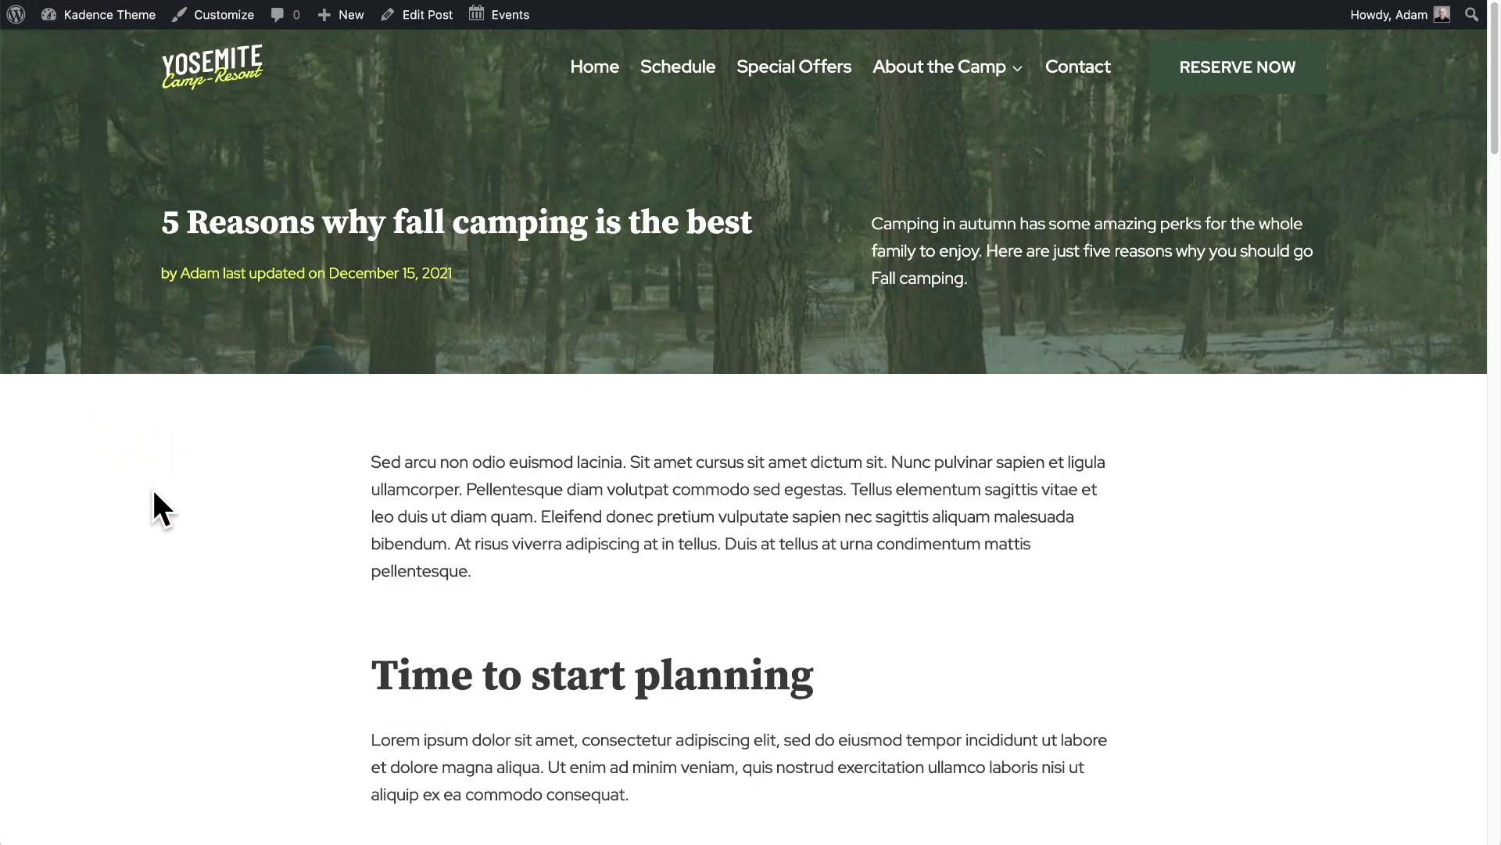
left_click_drag(163, 234, 734, 234)
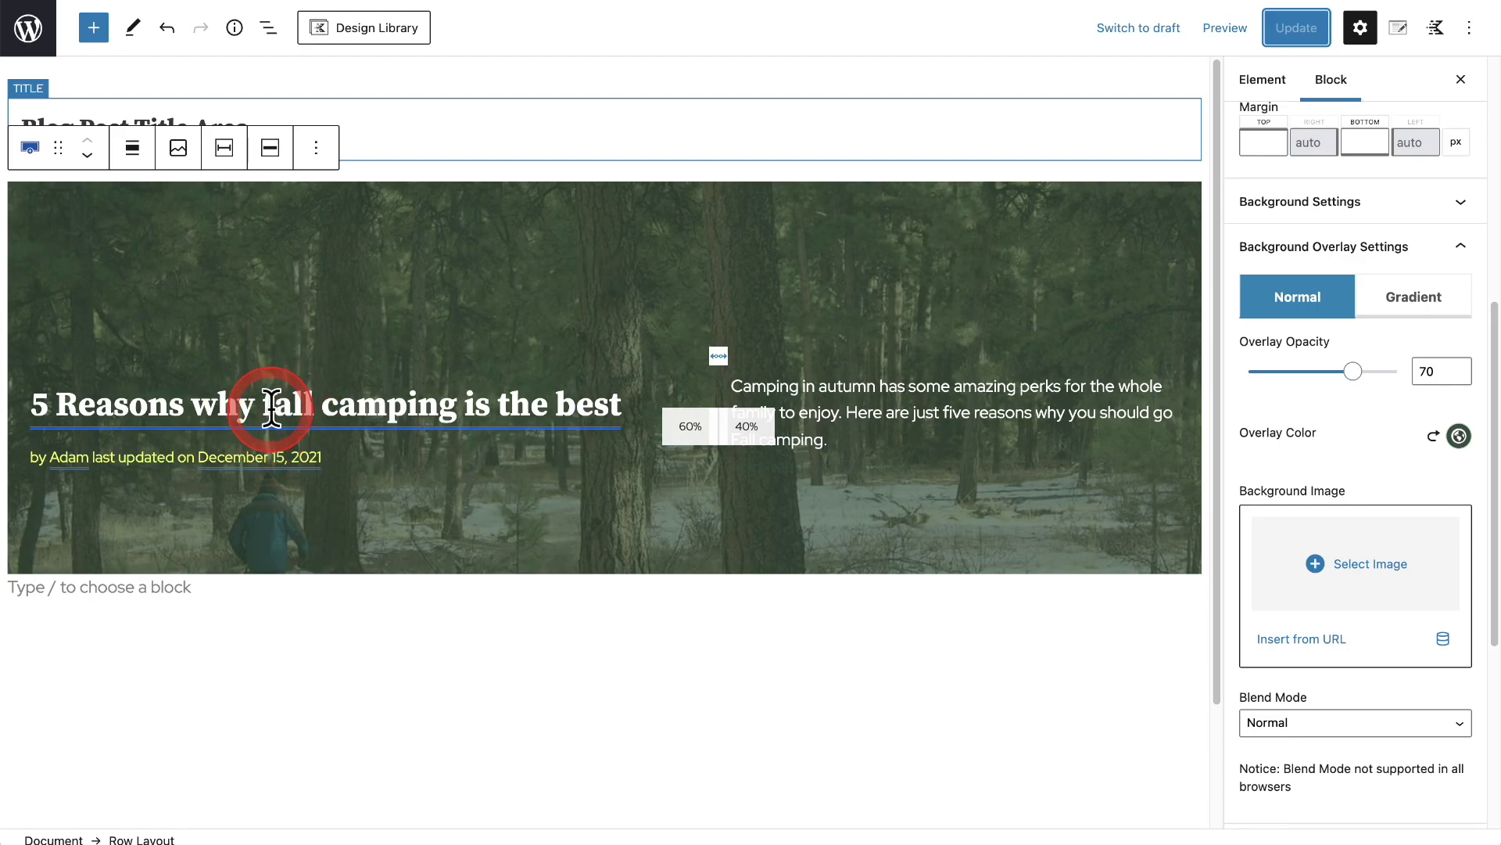
Set the post title heading's font size to 42 px, update the element and reload the live post.
left_click(272, 405)
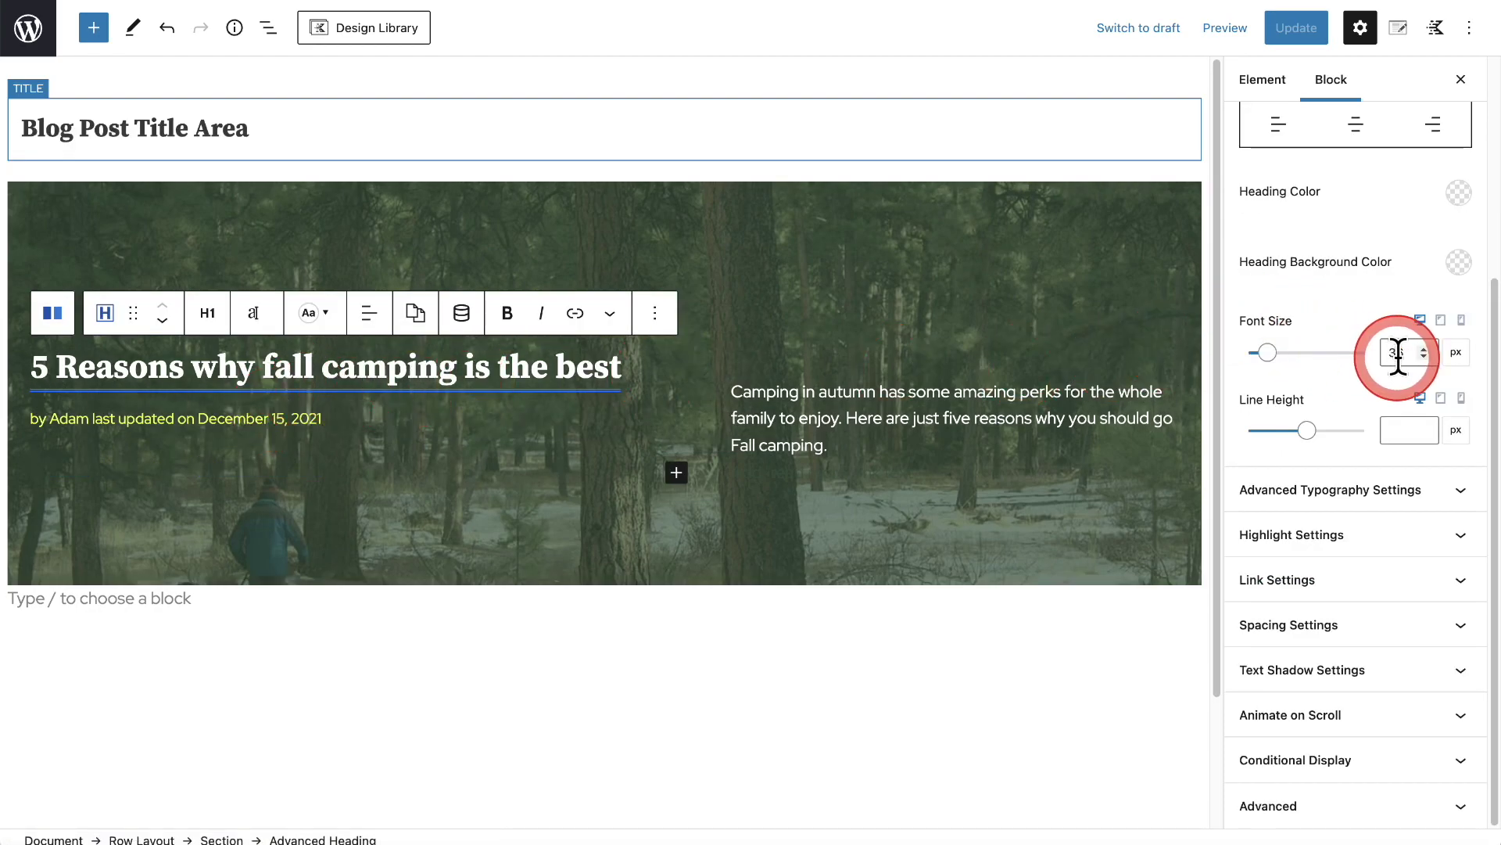
left_click_drag(1398, 354, 1370, 366)
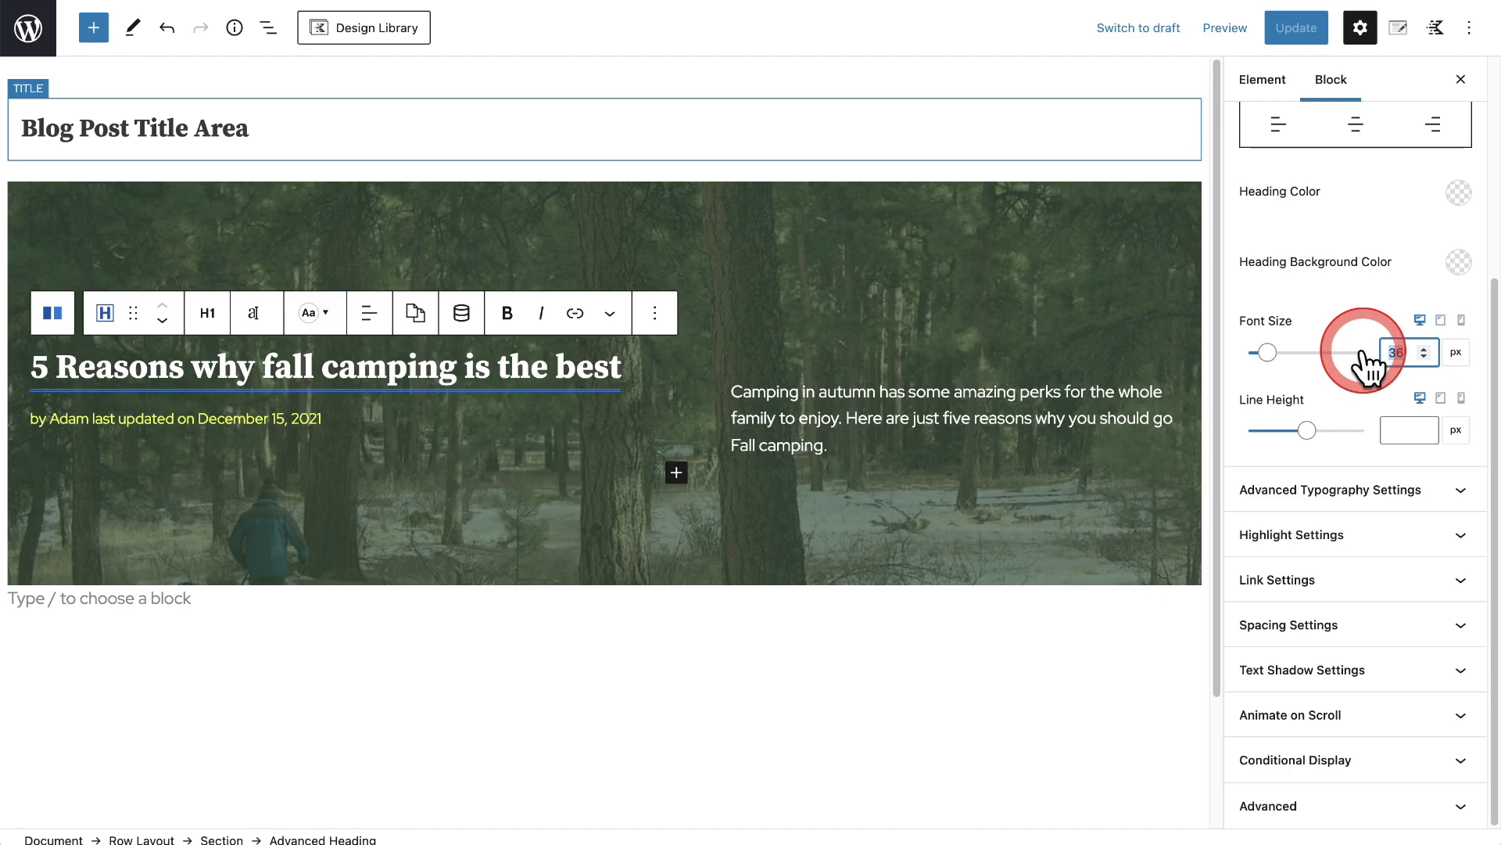
type("42")
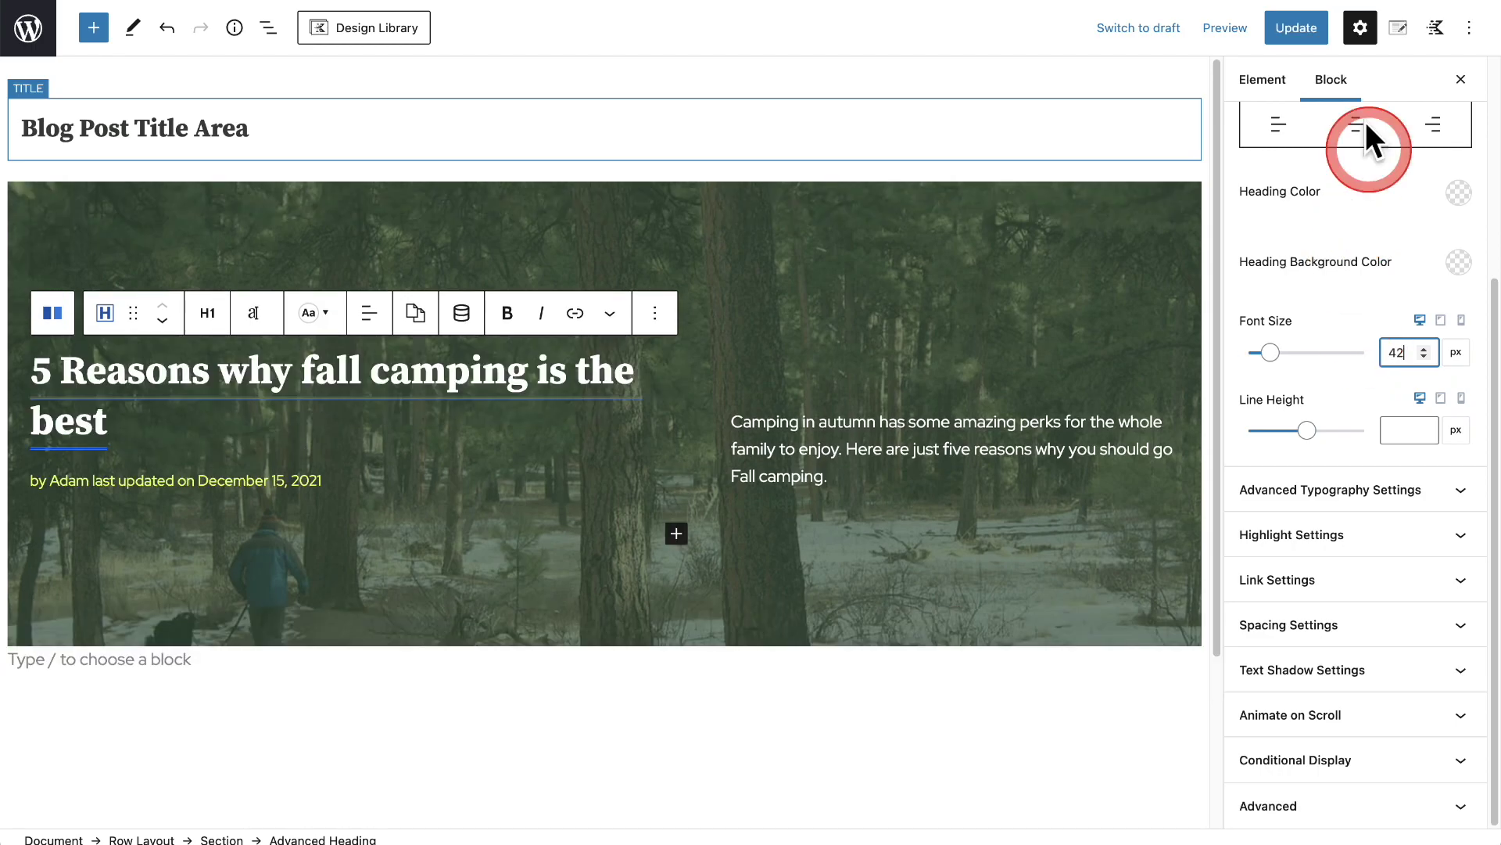
left_click(1295, 27)
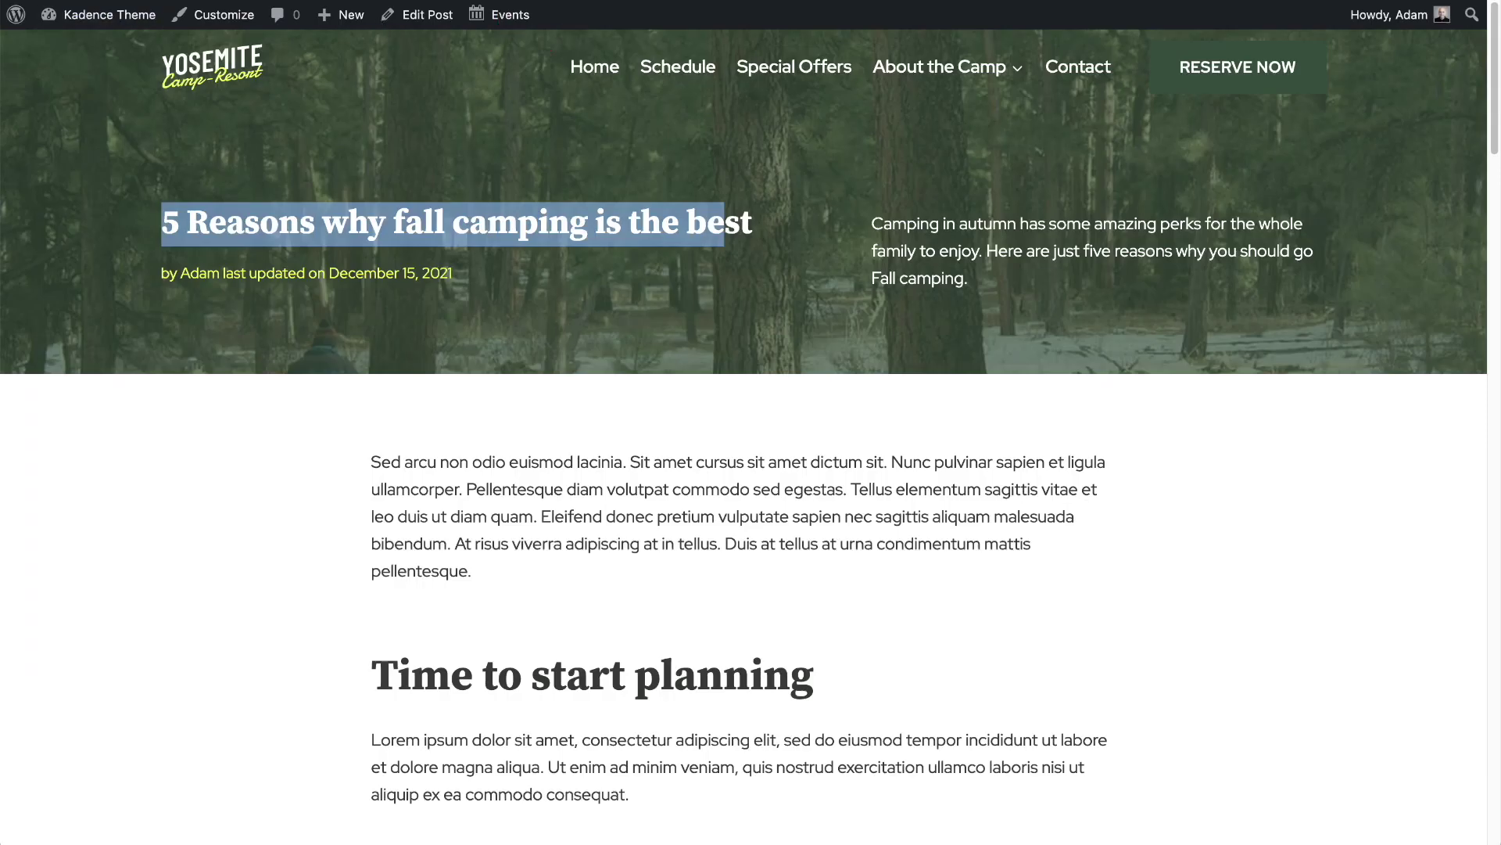
left_click(95, 4)
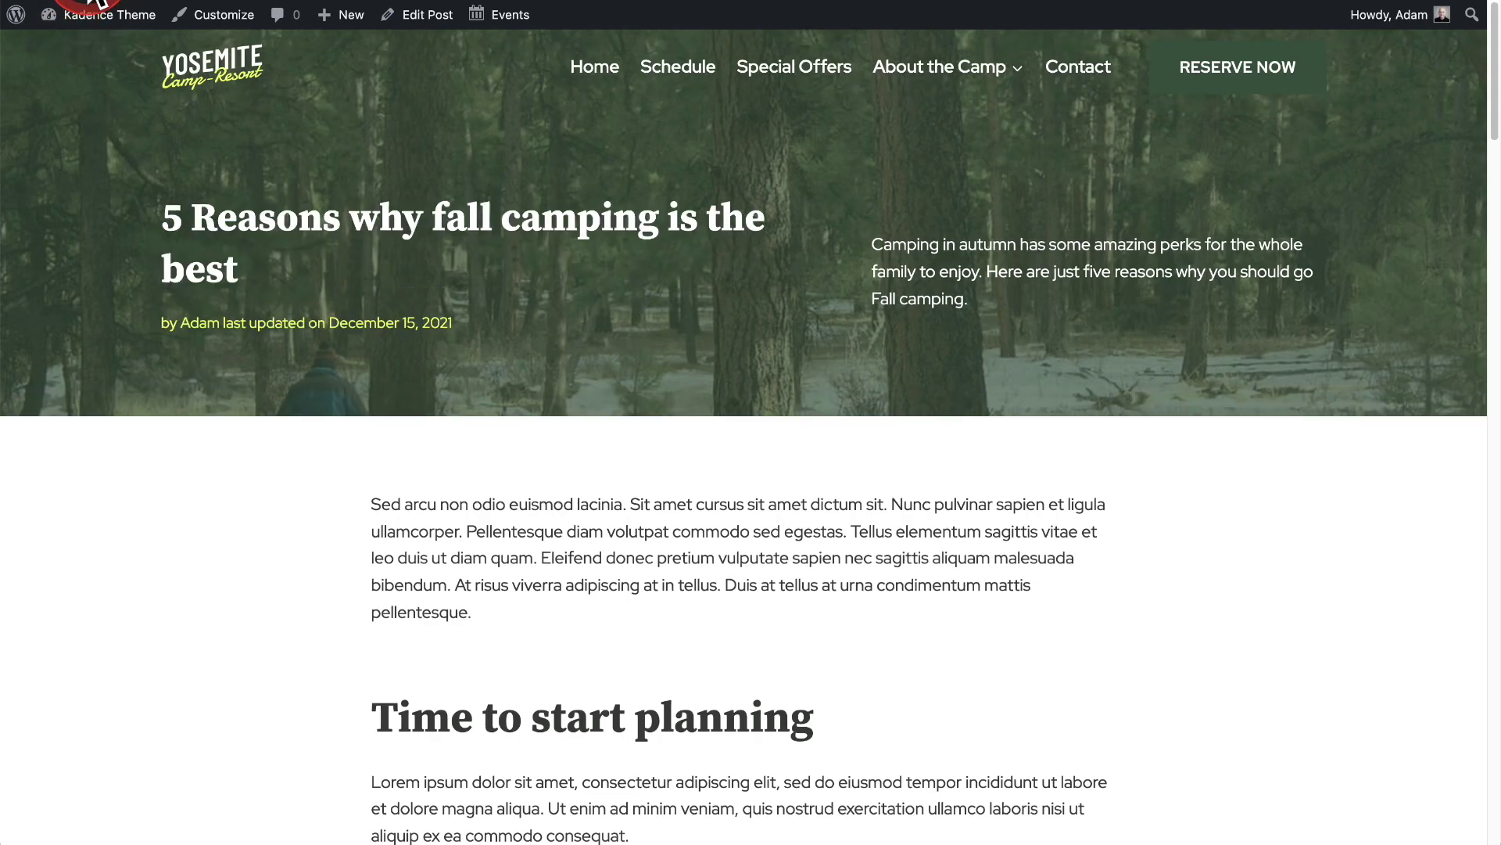